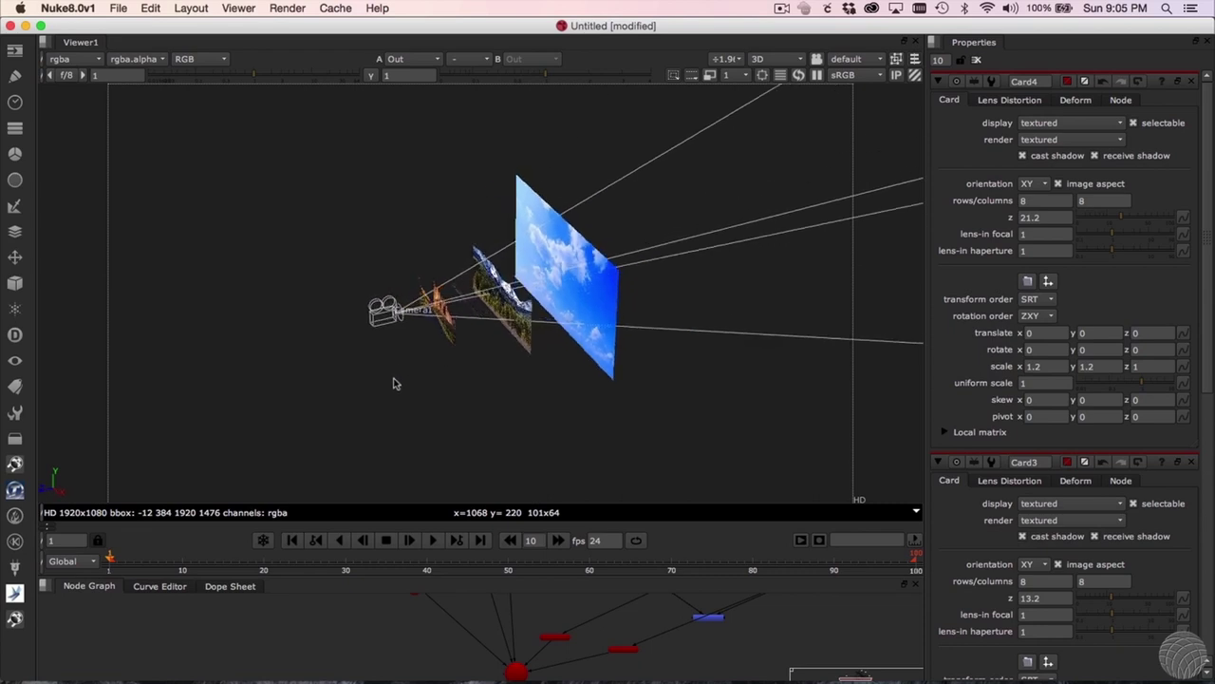
- Zoom and tumble the Nuke 3D viewer to look through Camera1 at the sky, mountain and rock cards
{"action": "scroll", "coordinate": [493, 353], "scroll_direction": "up", "scroll_amount": 3}
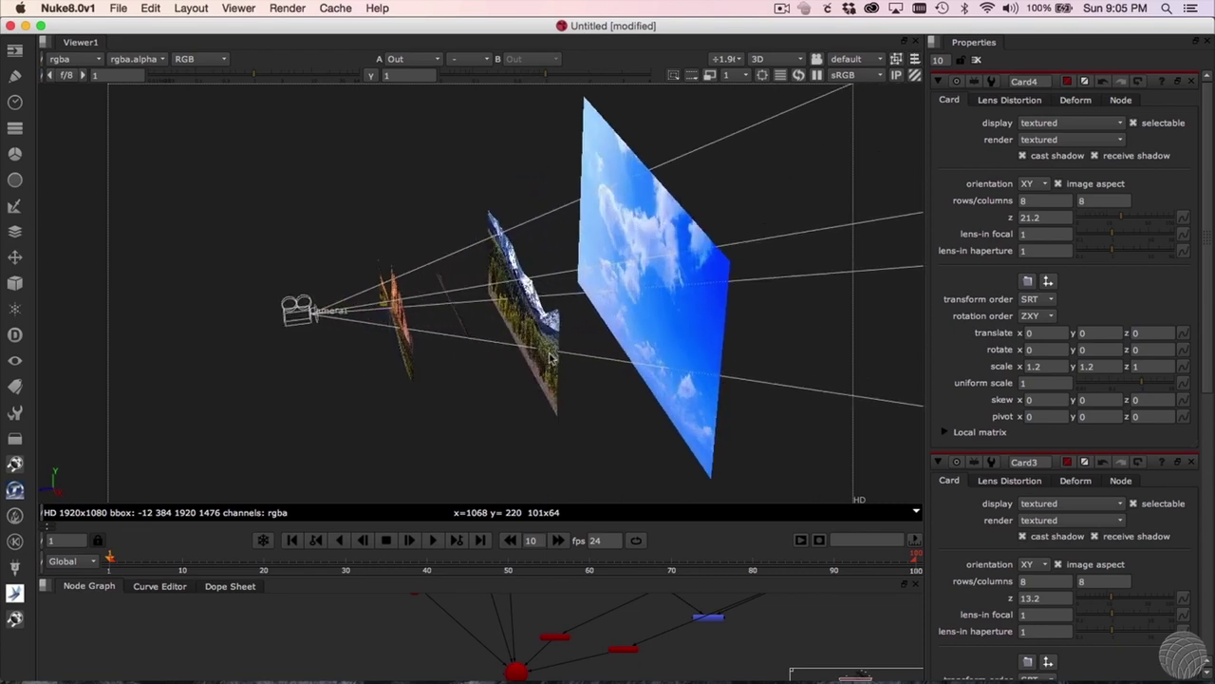
{"action": "left_click_drag", "start_coordinate": [479, 463], "coordinate": [741, 400]}
{"action": "scroll", "coordinate": [497, 385], "scroll_direction": "up", "scroll_amount": 10}
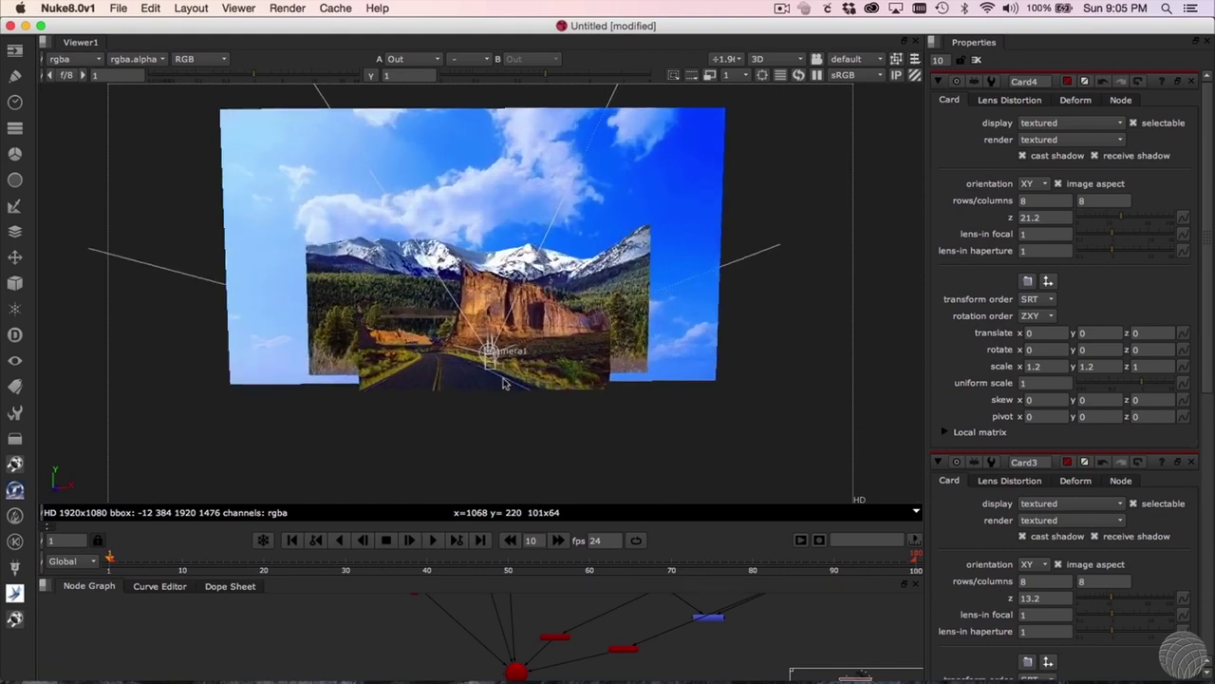
{"action": "left_click_drag", "start_coordinate": [558, 410], "coordinate": [506, 392]}
{"action": "scroll", "coordinate": [520, 399], "scroll_direction": "up", "scroll_amount": 5}
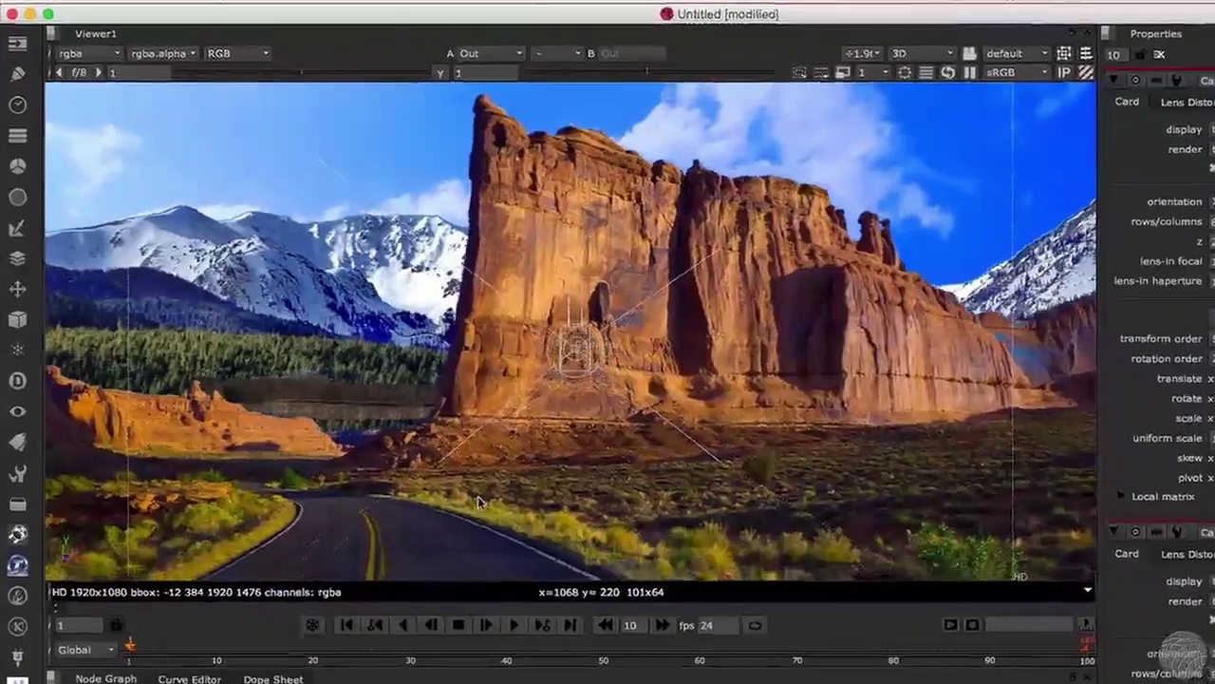
{"action": "left_click_drag", "start_coordinate": [481, 496], "coordinate": [576, 481]}
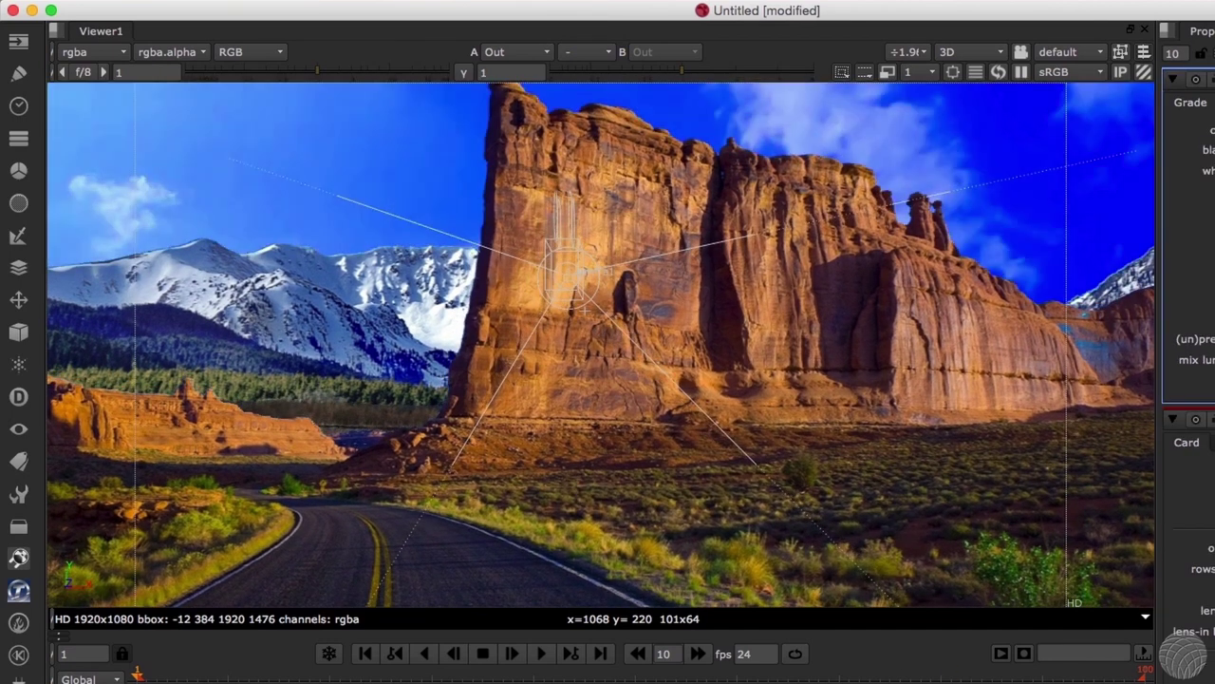
{"action": "left_click_drag", "start_coordinate": [733, 307], "coordinate": [720, 307]}
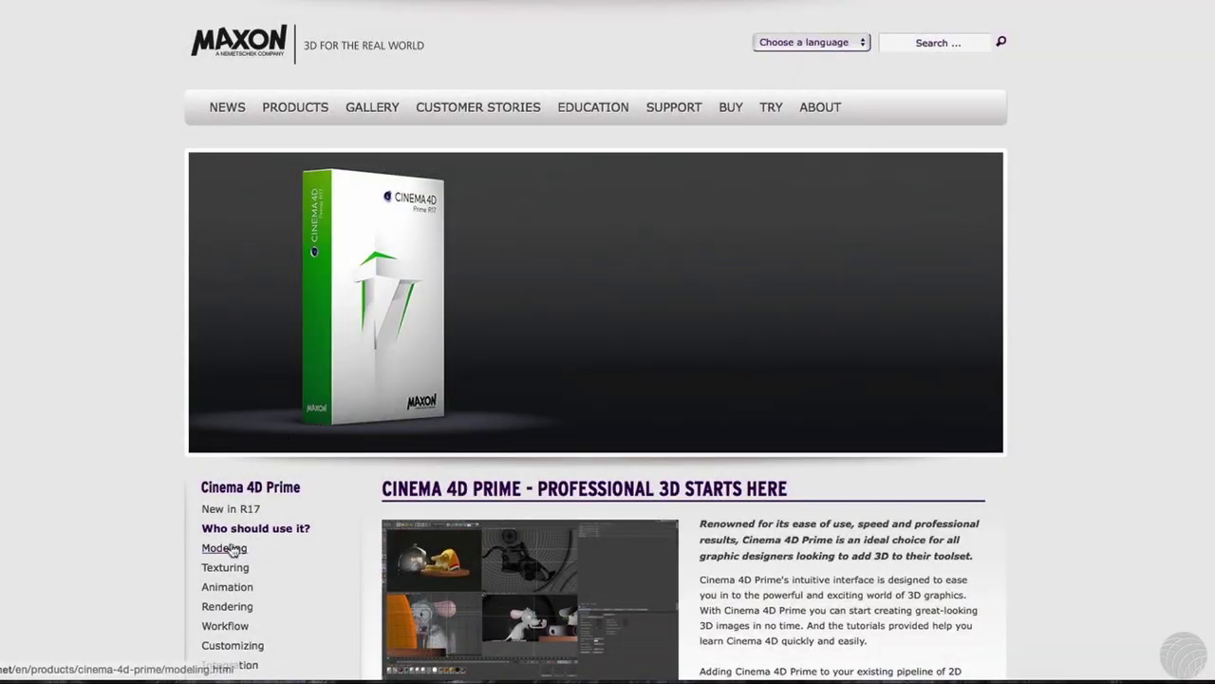
- Go from the Cinema 4D Prime Modeling overview to the Texturing page, Creating Materials in Cinema 4D
{"action": "left_click", "coordinate": [232, 551]}
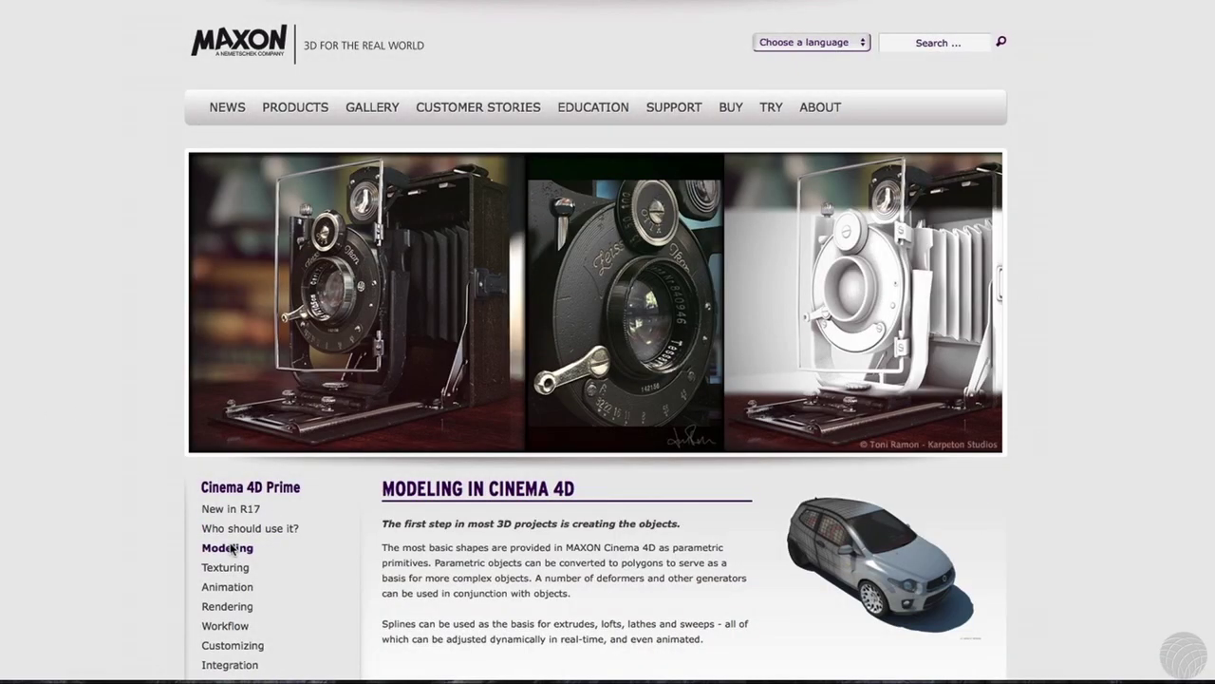
{"action": "left_click", "coordinate": [228, 568]}
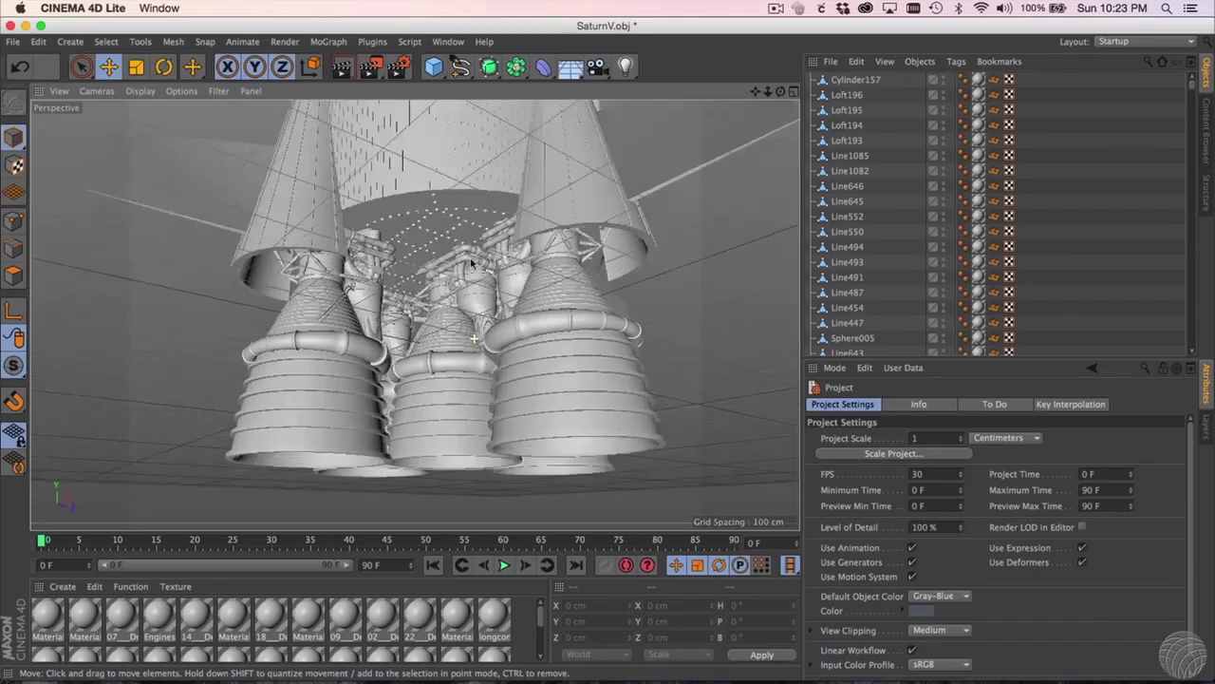
- Dolly and orbit the Perspective view up close beneath the Saturn V engine pipes and nozzles
{"action": "scroll", "coordinate": [451, 278], "scroll_direction": "up", "scroll_amount": 10}
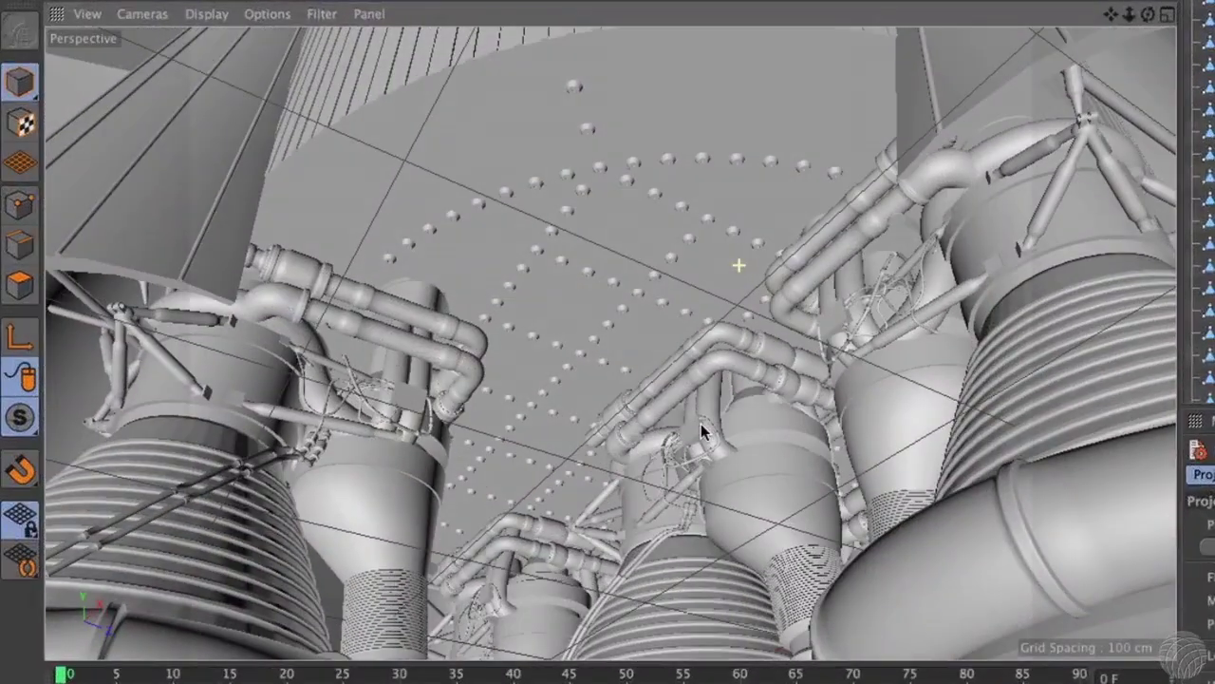
{"action": "left_click_drag", "start_coordinate": [716, 361], "coordinate": [774, 433]}
{"action": "scroll", "coordinate": [884, 447], "scroll_direction": "up", "scroll_amount": 5}
{"action": "scroll", "coordinate": [885, 447], "scroll_direction": "up", "scroll_amount": 2}
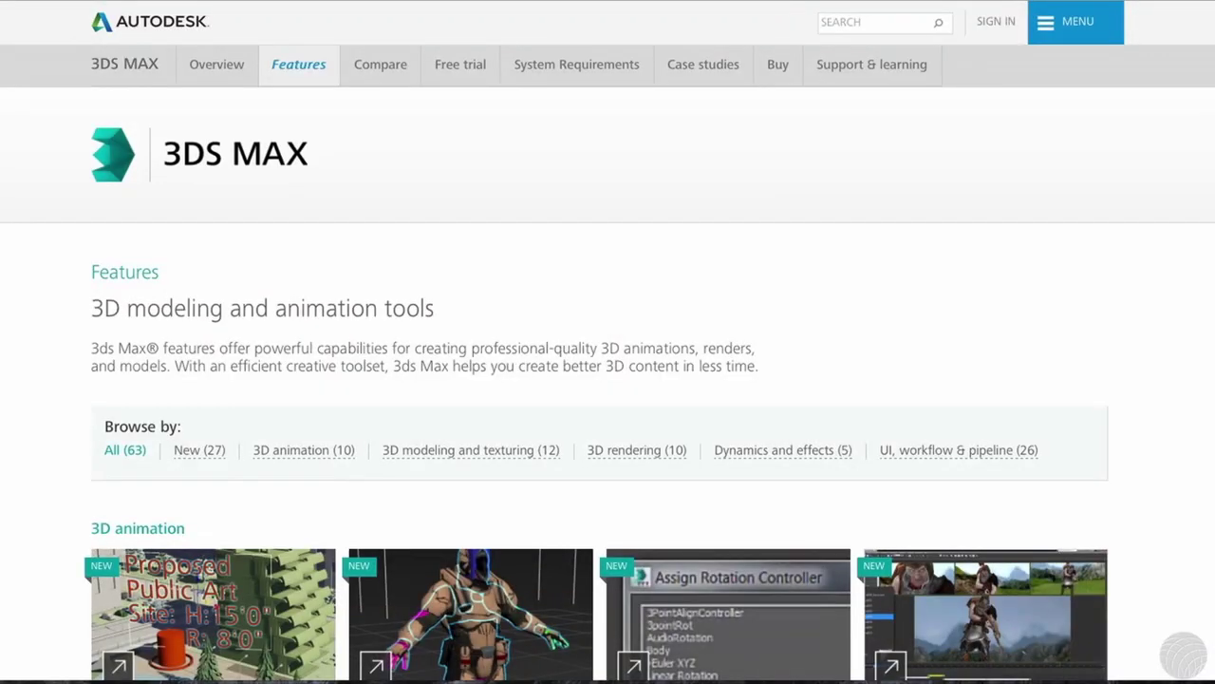
{"action": "scroll", "coordinate": [608, 380], "scroll_direction": "down", "scroll_amount": 5}
{"action": "scroll", "coordinate": [608, 380], "scroll_direction": "down", "scroll_amount": 4}
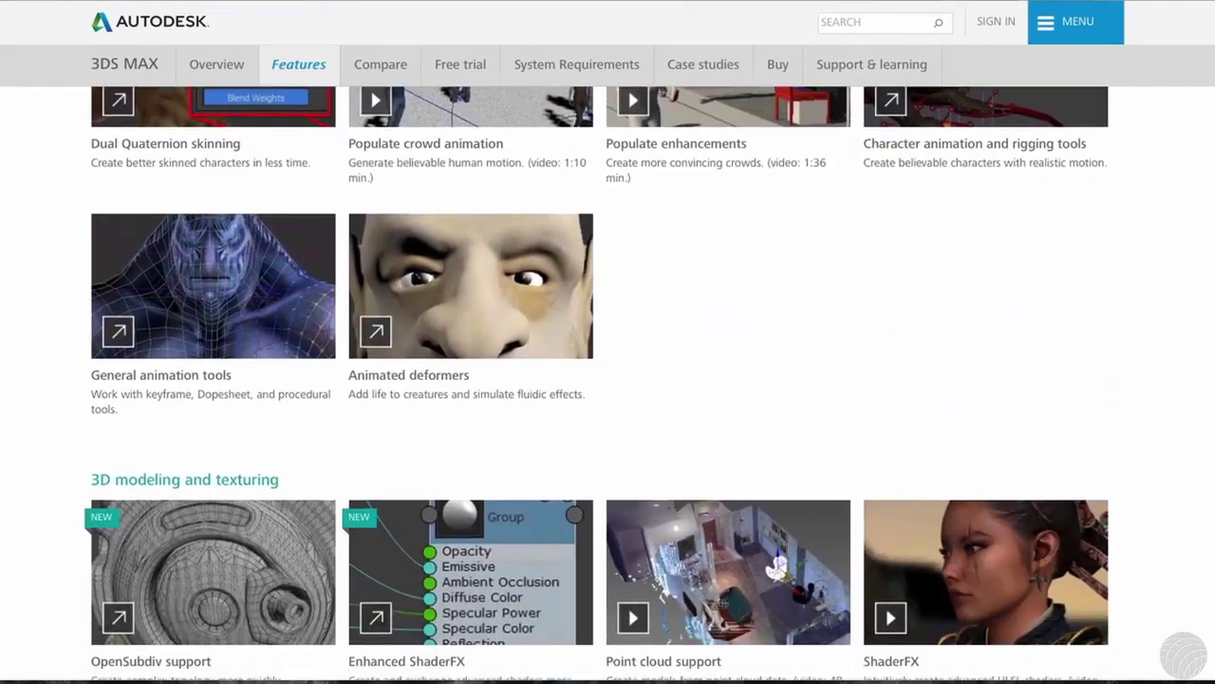
- Scroll down the Maya Features page to the Bifrost, nHair, nParticles and nCloth tiles
{"action": "scroll", "coordinate": [607, 379], "scroll_direction": "down", "scroll_amount": 4}
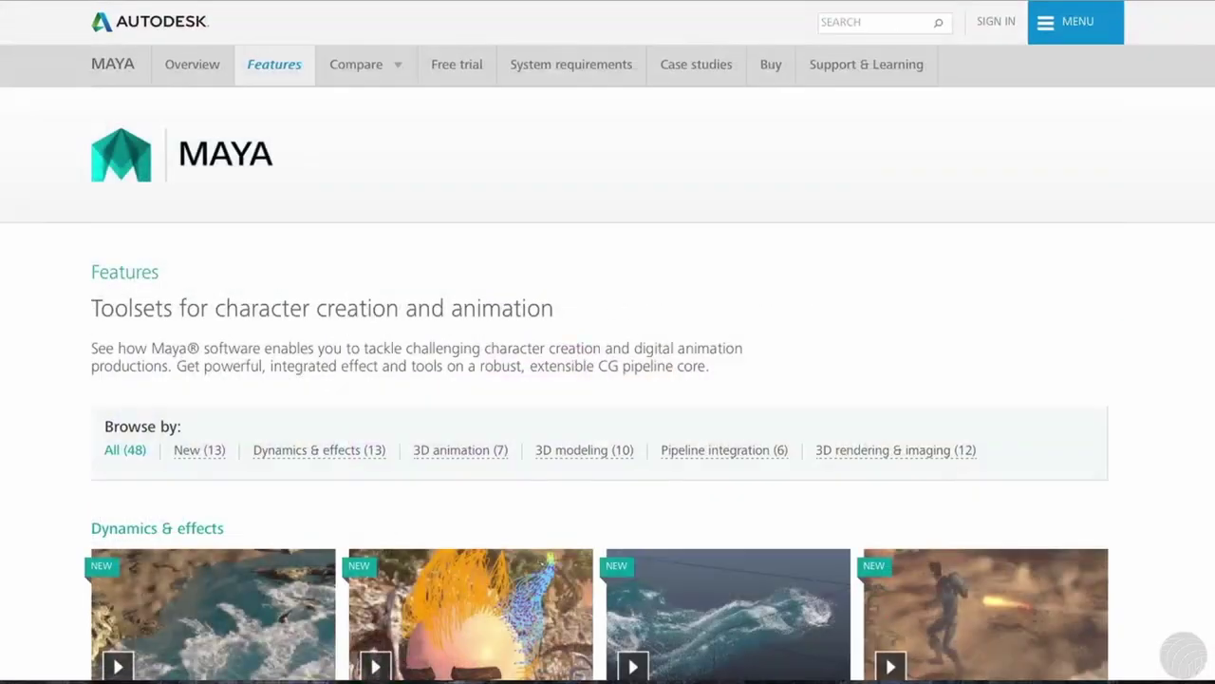
{"action": "scroll", "coordinate": [608, 380], "scroll_direction": "down", "scroll_amount": 2}
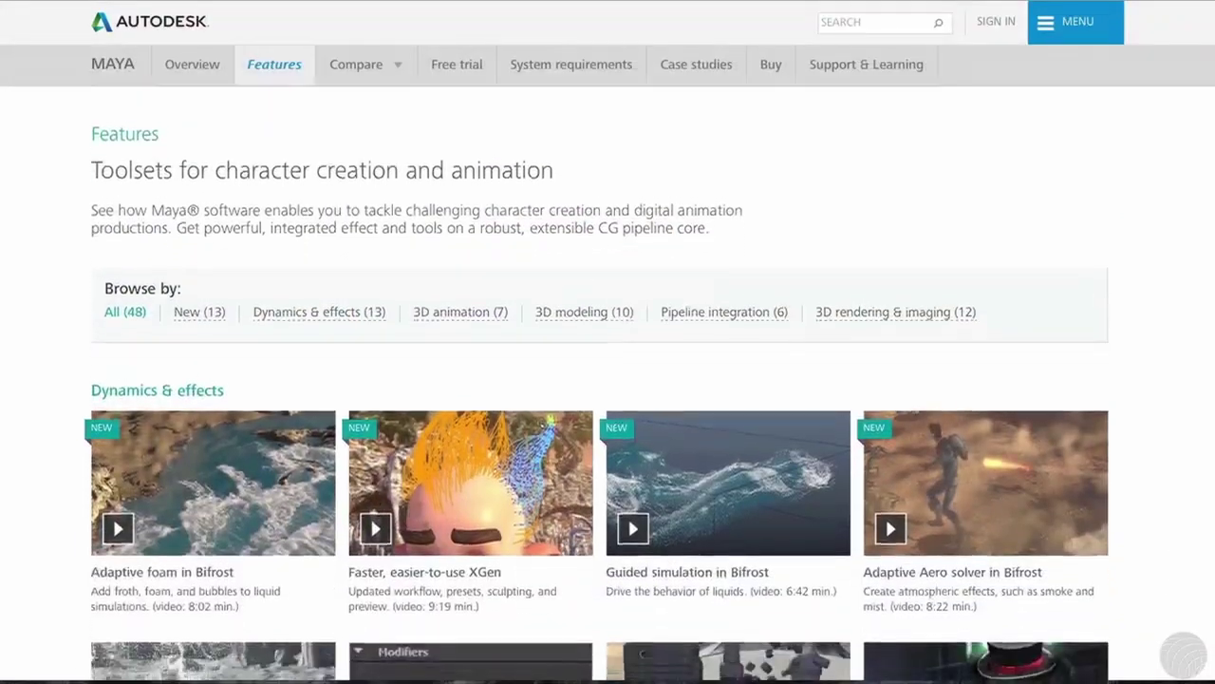
{"action": "scroll", "coordinate": [607, 379], "scroll_direction": "down", "scroll_amount": 6}
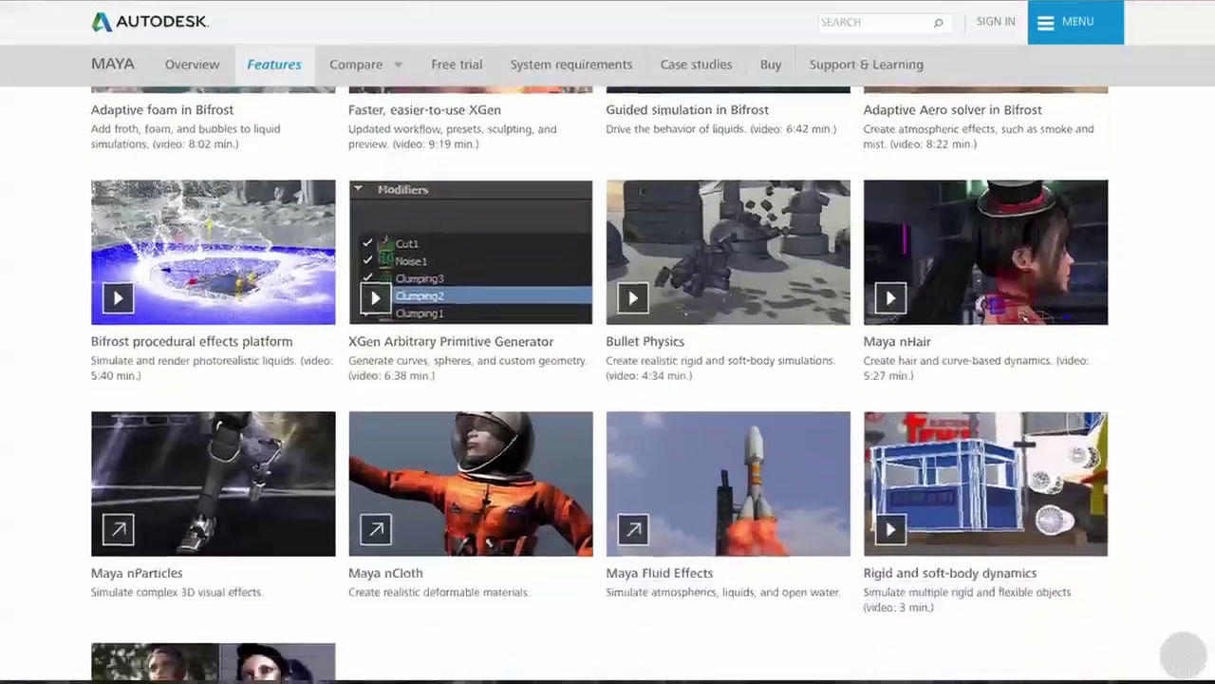
{"action": "scroll", "coordinate": [607, 380], "scroll_direction": "down", "scroll_amount": 3}
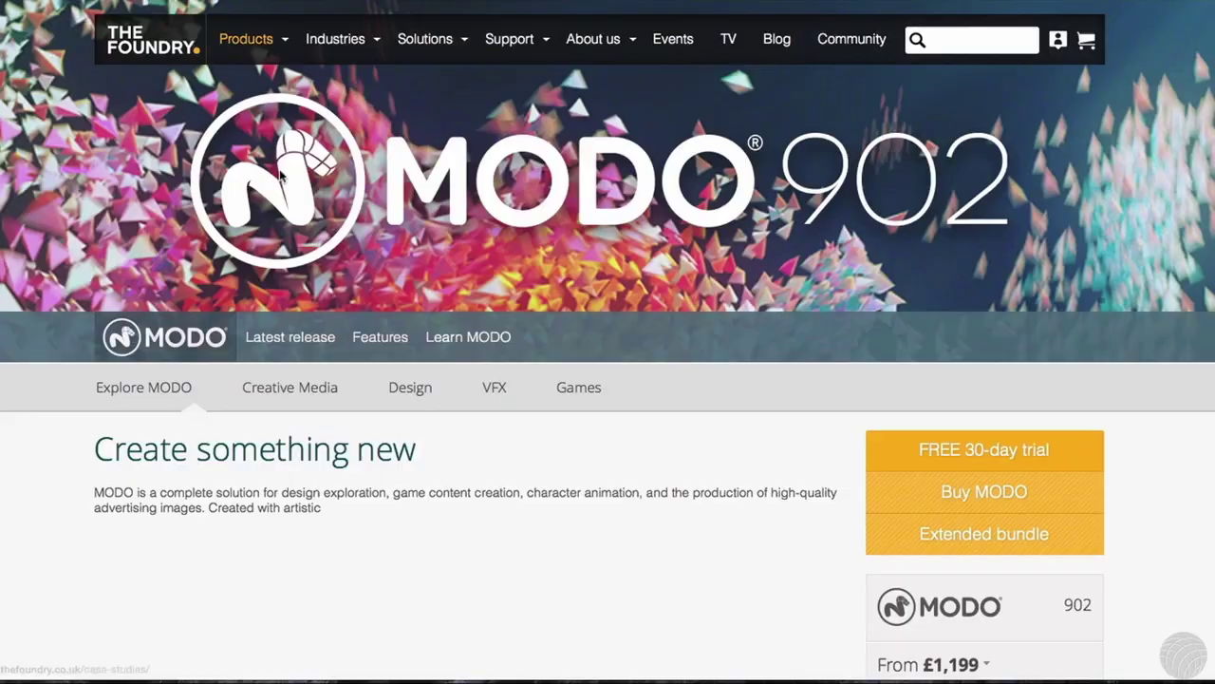
- Switch the MODO 902 page to Creative Media, then the VFX overview, and scroll down
{"action": "left_click", "coordinate": [302, 394]}
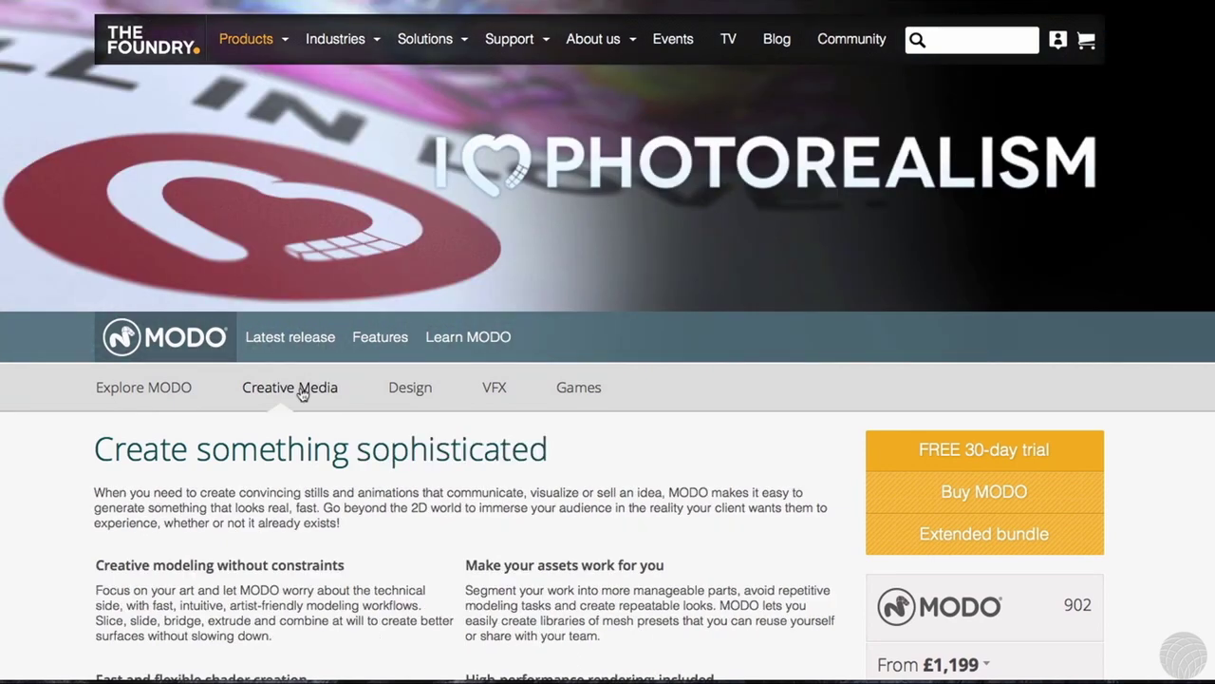
{"action": "left_click", "coordinate": [494, 391]}
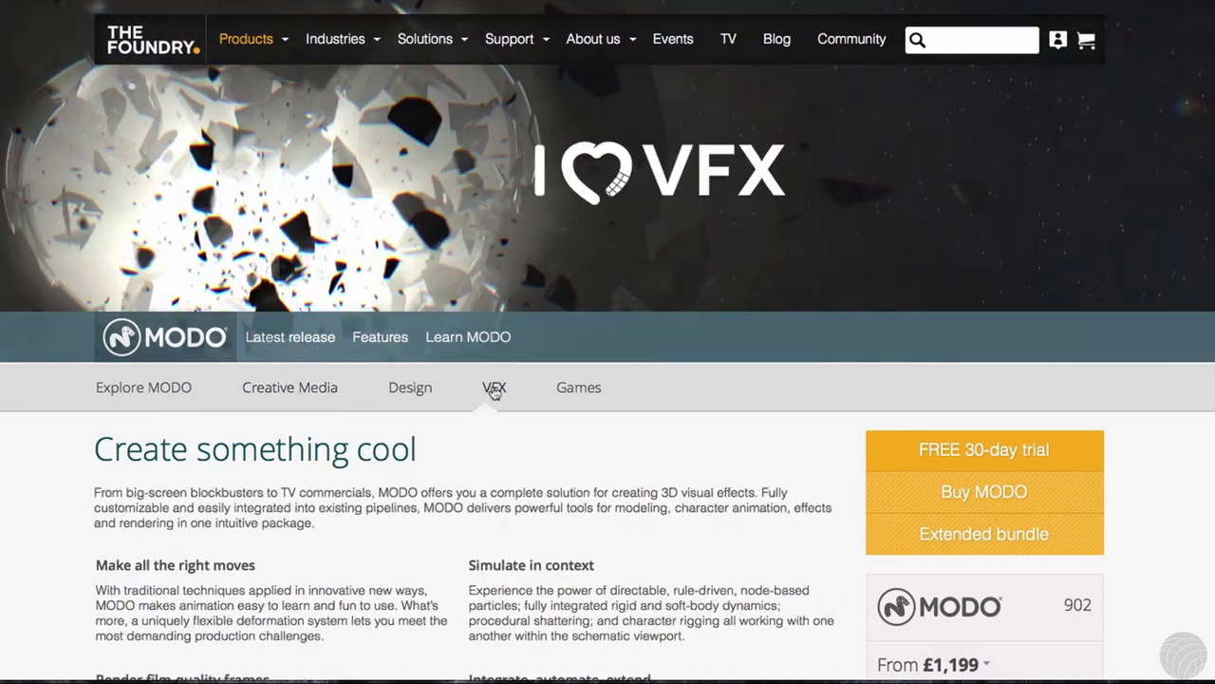
{"action": "scroll", "coordinate": [608, 342], "scroll_direction": "down", "scroll_amount": 7}
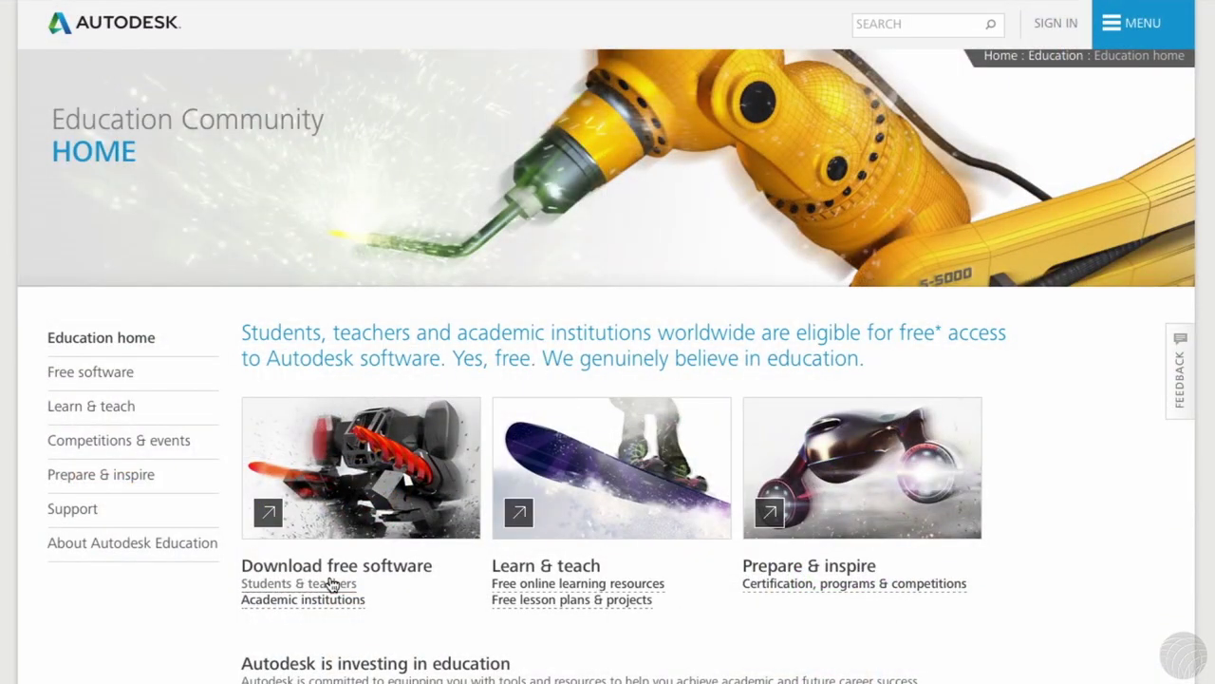
- Go to the Students & teachers free software area, then the Maya download page
{"action": "left_click", "coordinate": [330, 583]}
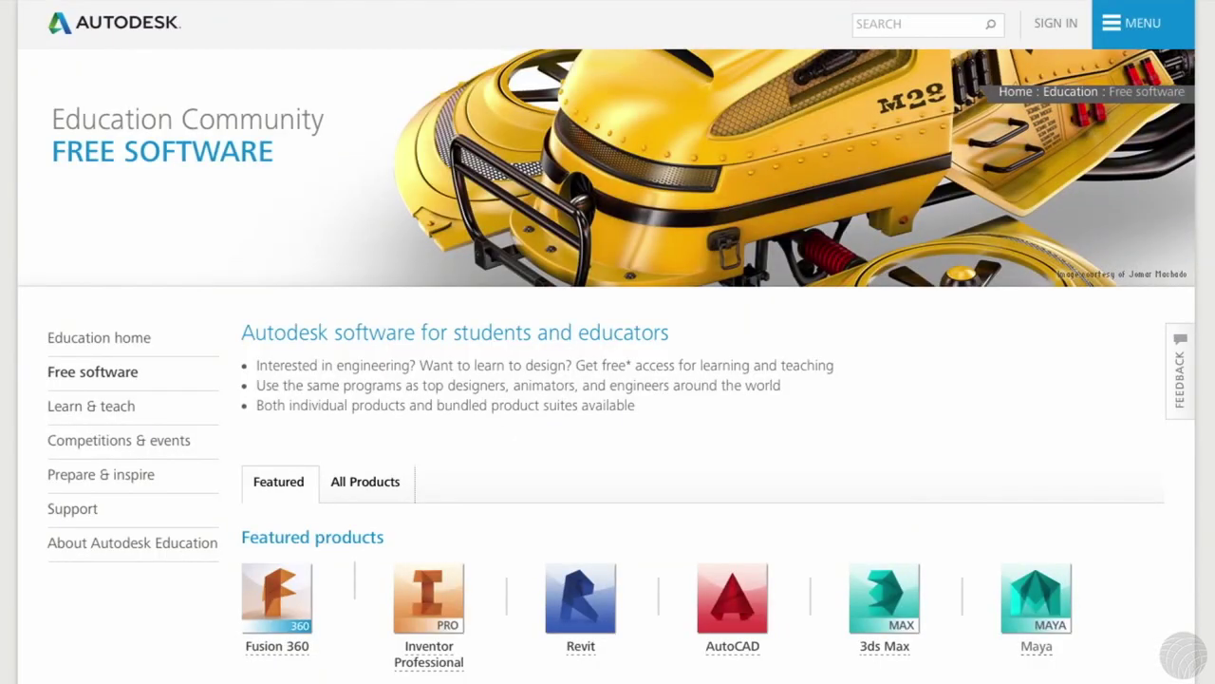
{"action": "left_click", "coordinate": [1058, 622]}
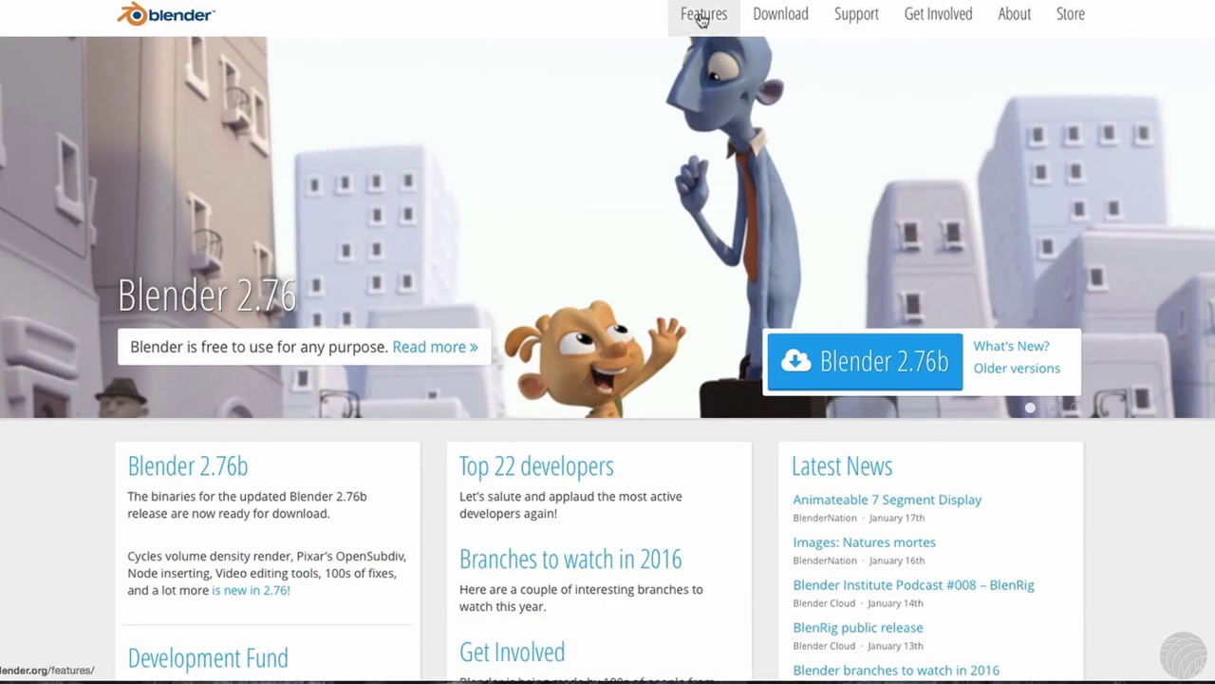
- Open Blender's Features page and scroll down to the Video Editing and File Formats sections
{"action": "left_click", "coordinate": [702, 13]}
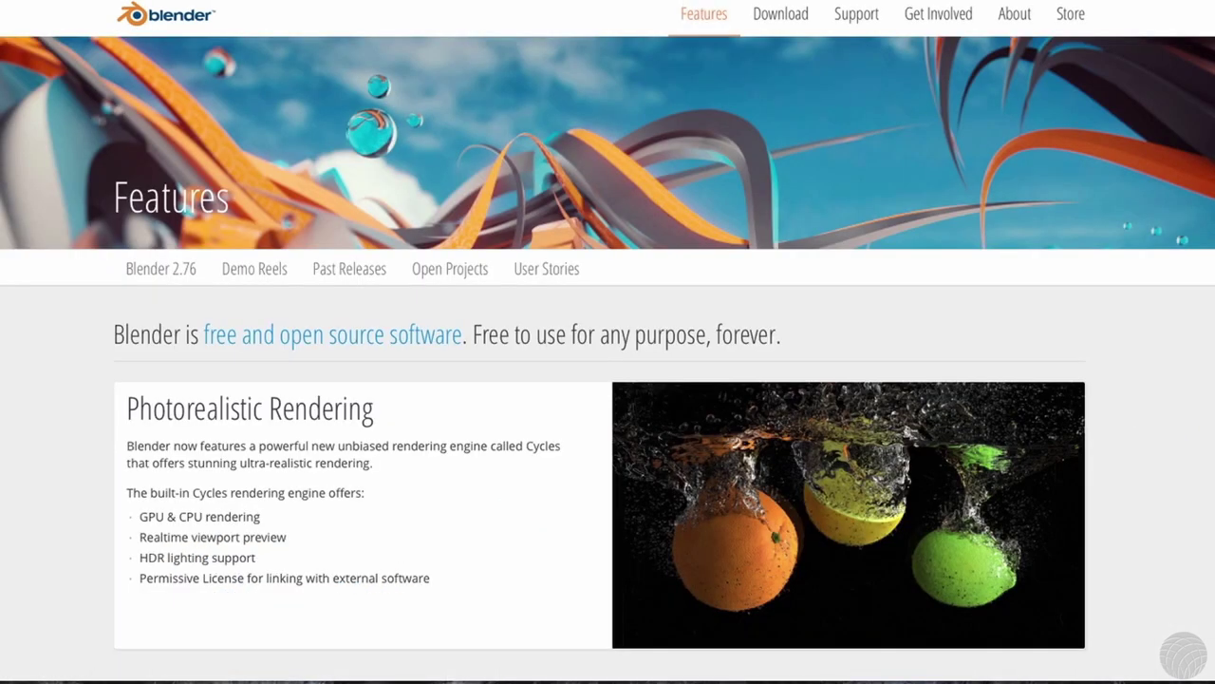
{"action": "scroll", "coordinate": [607, 361], "scroll_direction": "down", "scroll_amount": 7}
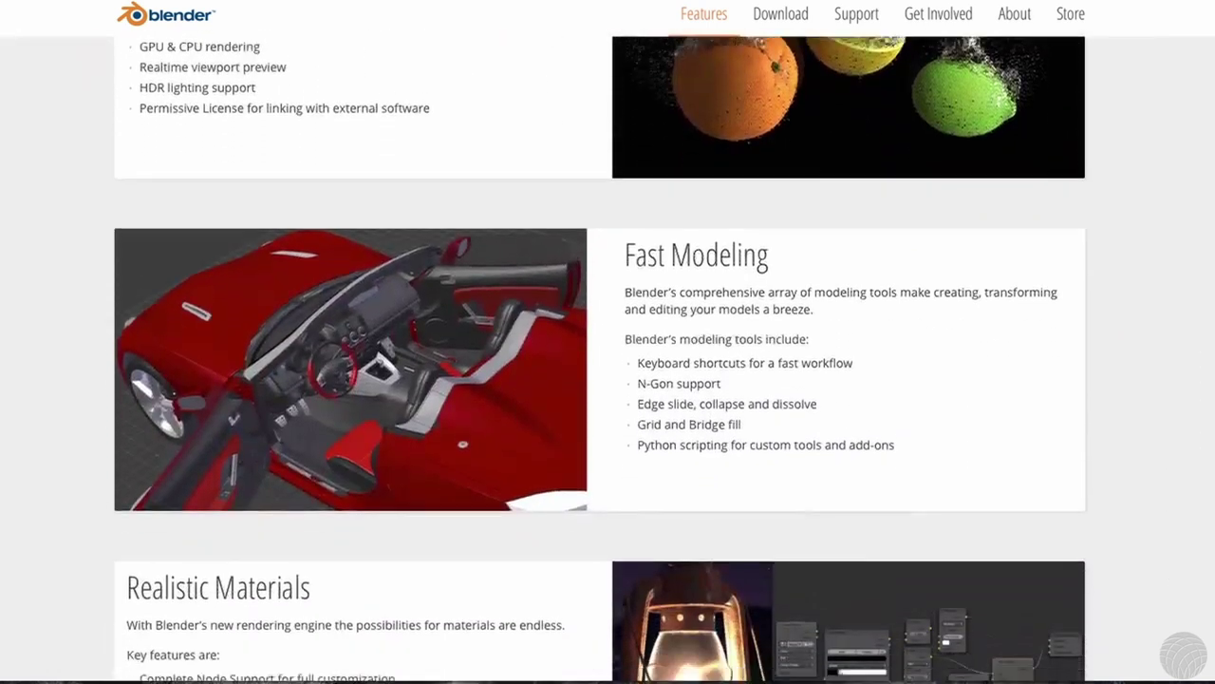
{"action": "scroll", "coordinate": [608, 361], "scroll_direction": "down", "scroll_amount": 6}
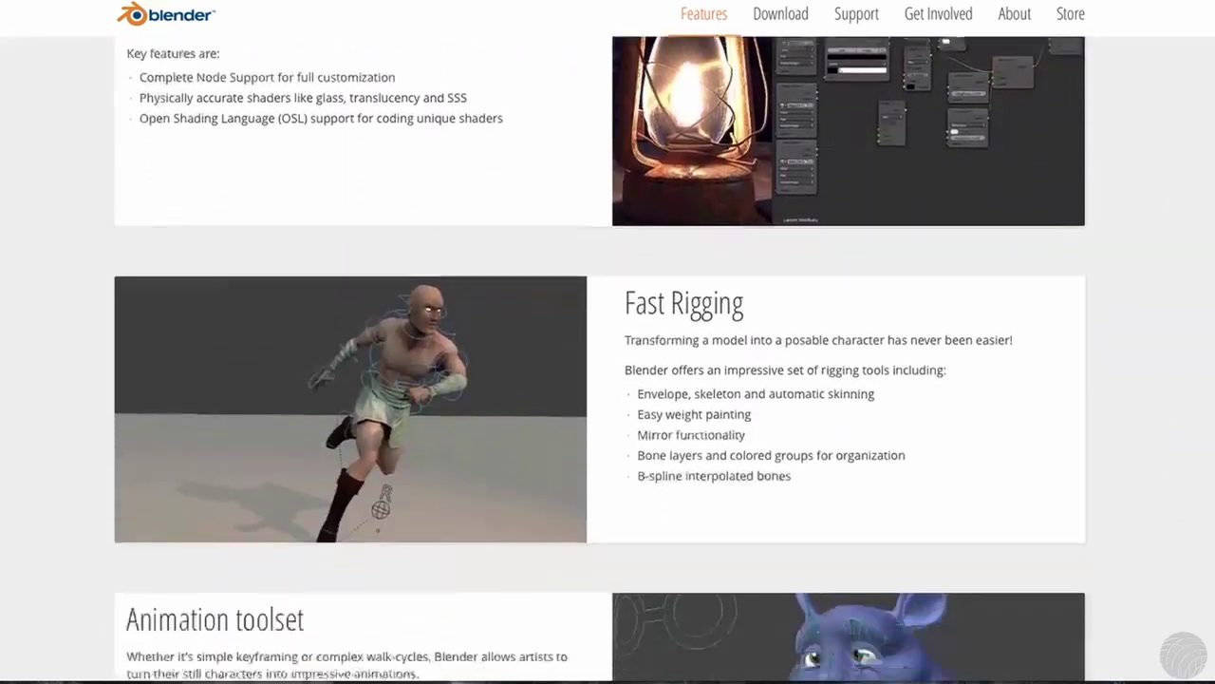
{"action": "scroll", "coordinate": [607, 360], "scroll_direction": "down", "scroll_amount": 6}
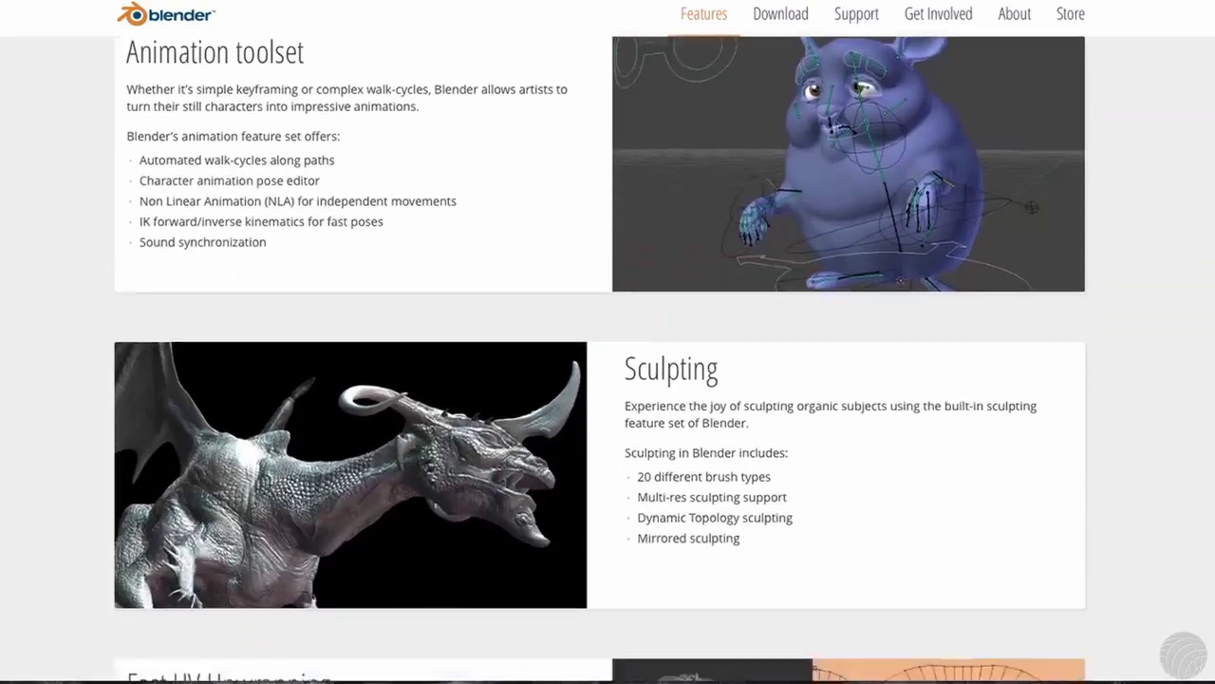
{"action": "scroll", "coordinate": [607, 361], "scroll_direction": "down", "scroll_amount": 3}
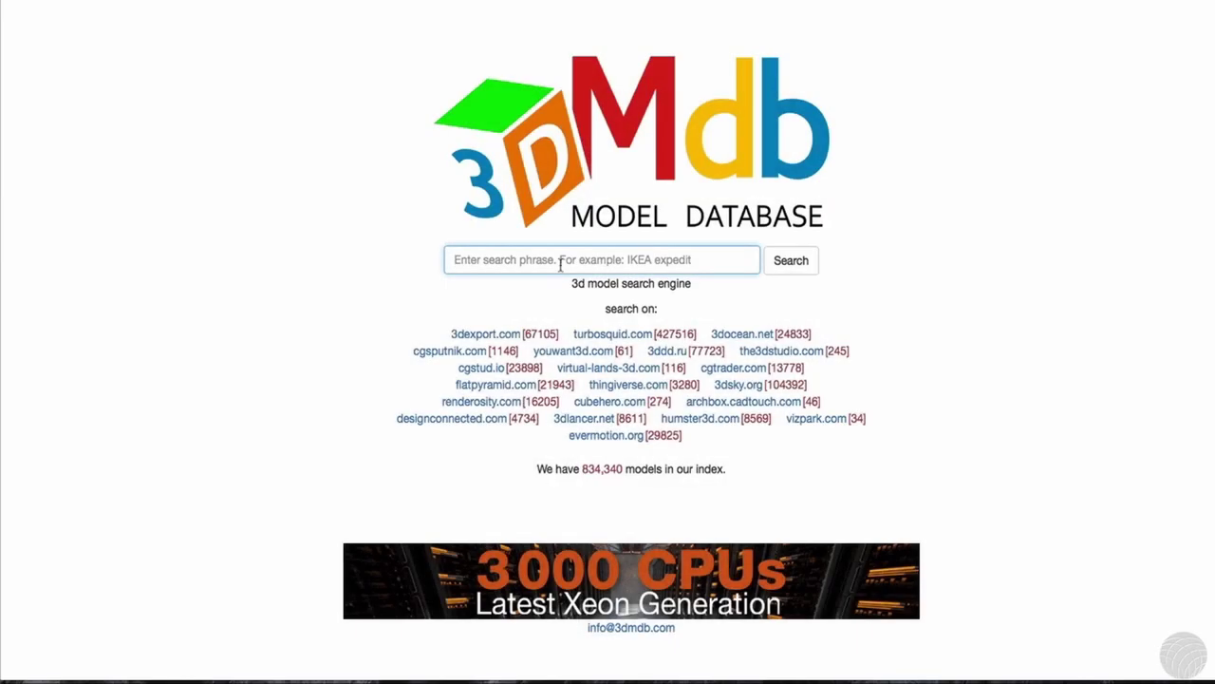
- Search 3DMdb for 'Saturn V rocket' and scroll through the 26 model results
{"action": "type", "text": "rocket"}
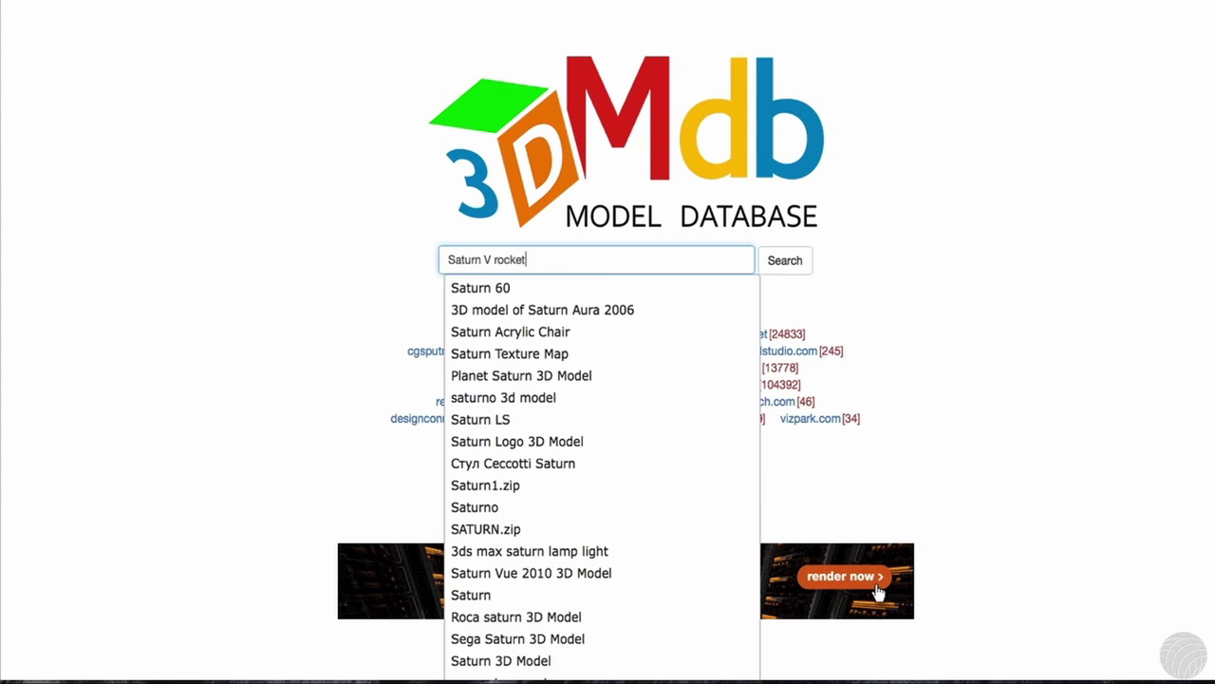
{"action": "key", "text": "Return"}
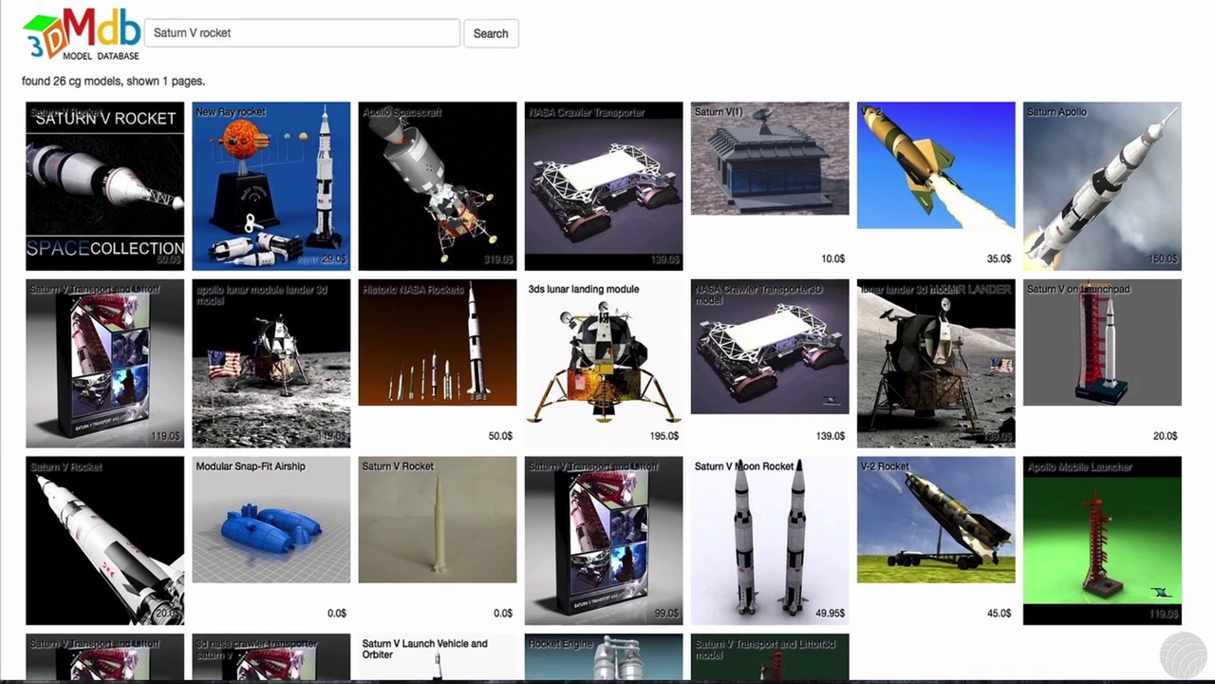
{"action": "scroll", "coordinate": [608, 342], "scroll_direction": "down", "scroll_amount": 3}
{"action": "scroll", "coordinate": [608, 342], "scroll_direction": "down", "scroll_amount": 3}
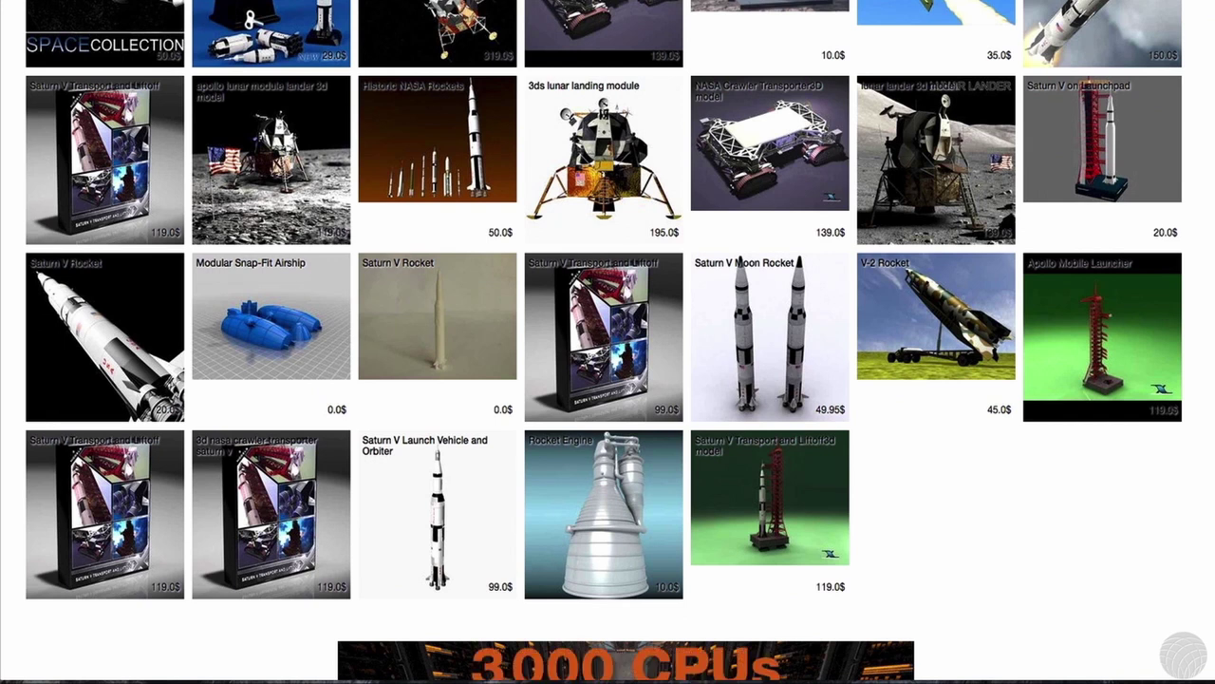
- Open the product page and view its wireframe, full-body, bridge and tuning-peg gallery images
{"action": "left_click", "coordinate": [762, 338]}
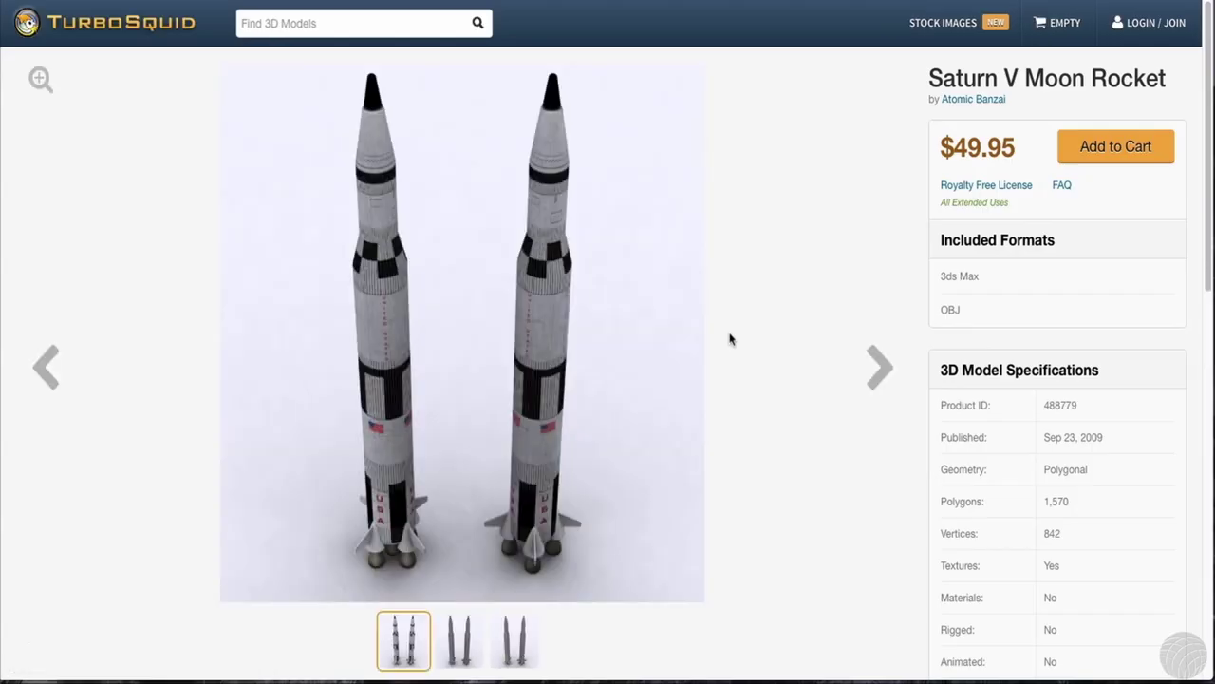
{"action": "left_click", "coordinate": [448, 631]}
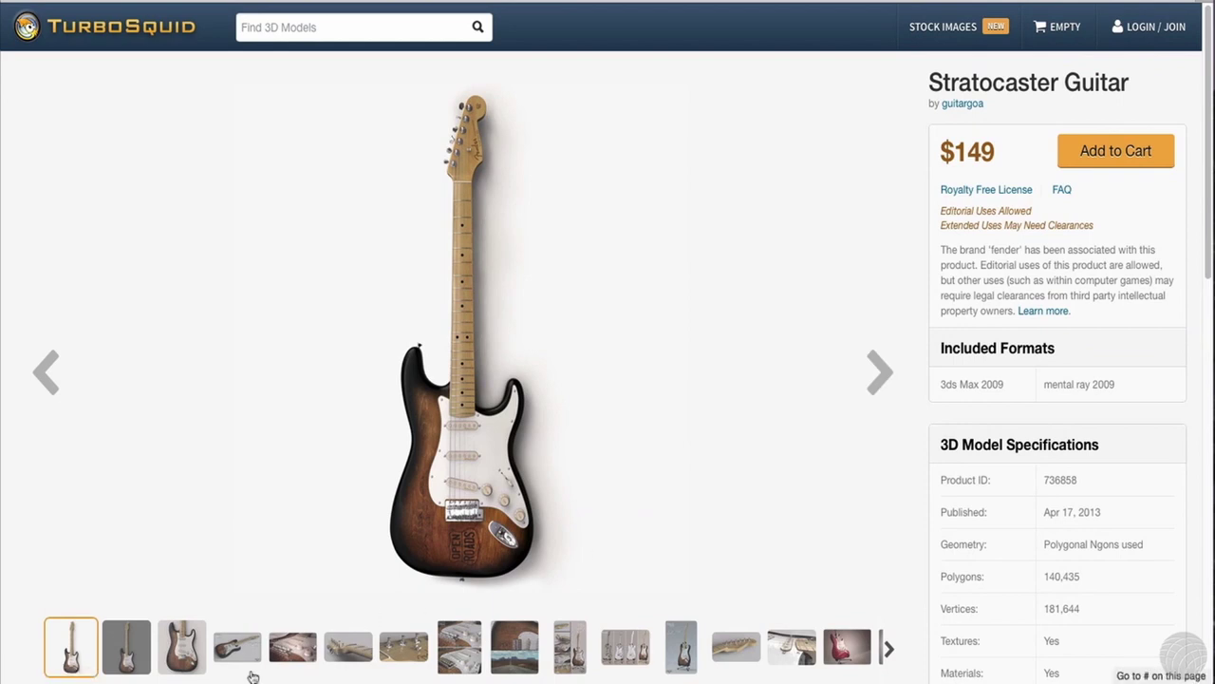
{"action": "left_click", "coordinate": [239, 647]}
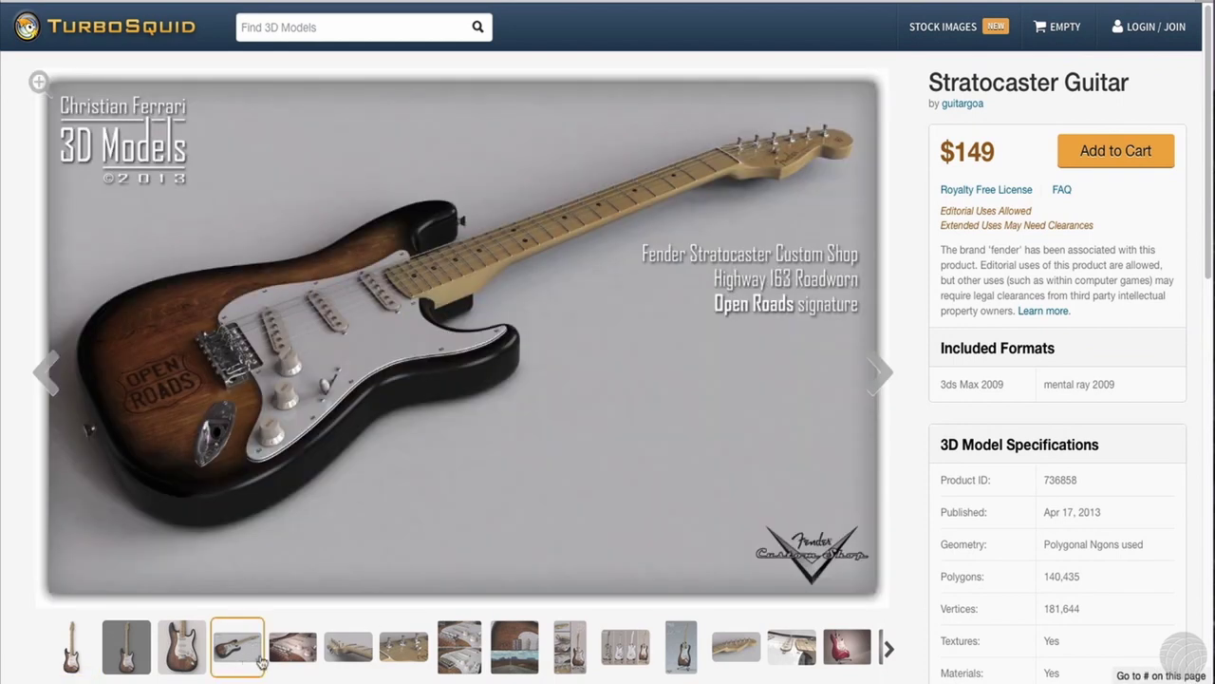
{"action": "left_click", "coordinate": [290, 649]}
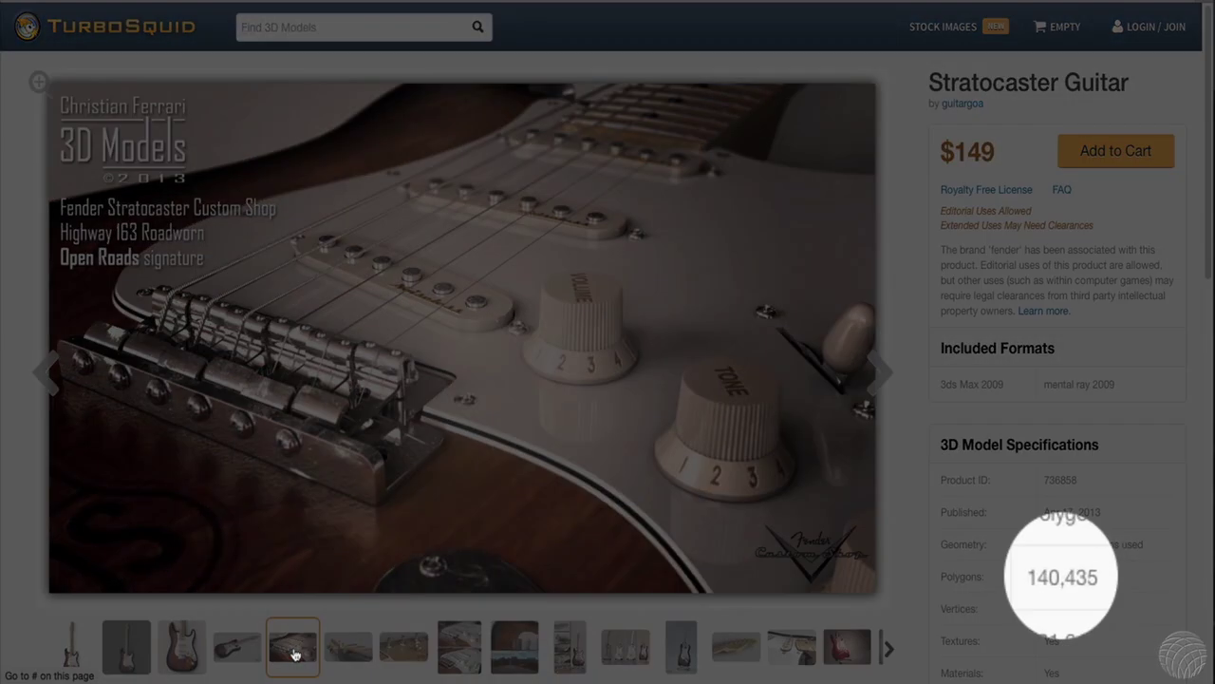
{"action": "left_click", "coordinate": [401, 652]}
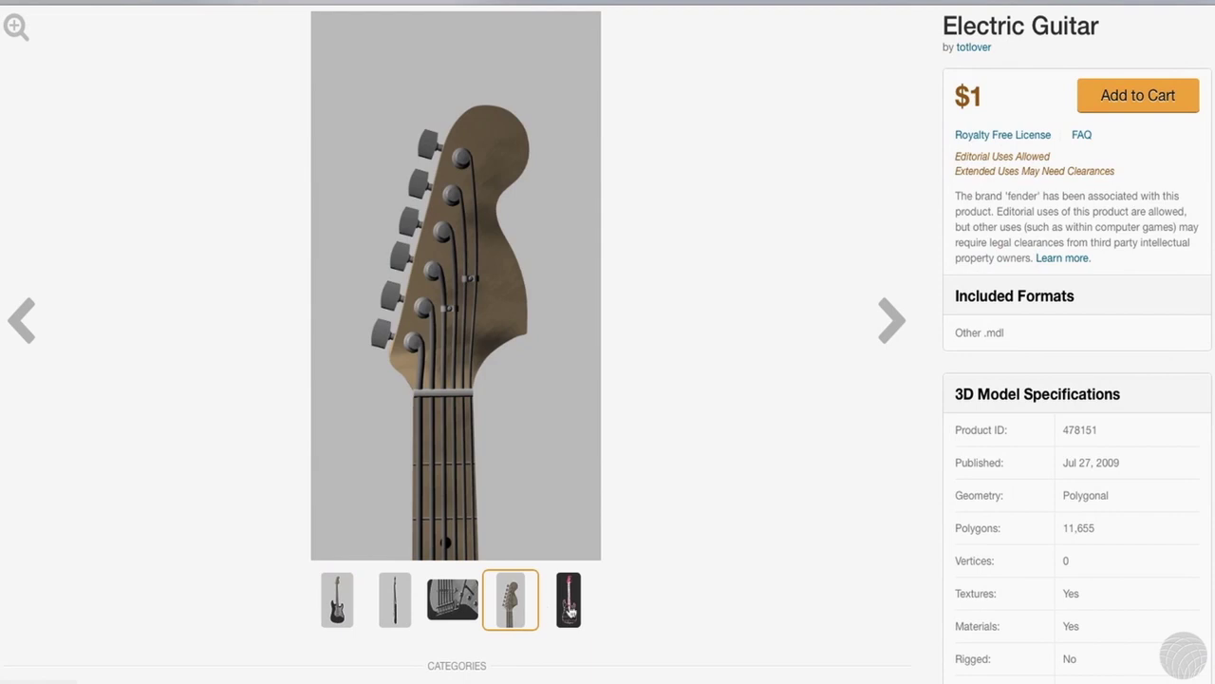
{"action": "left_click", "coordinate": [569, 611]}
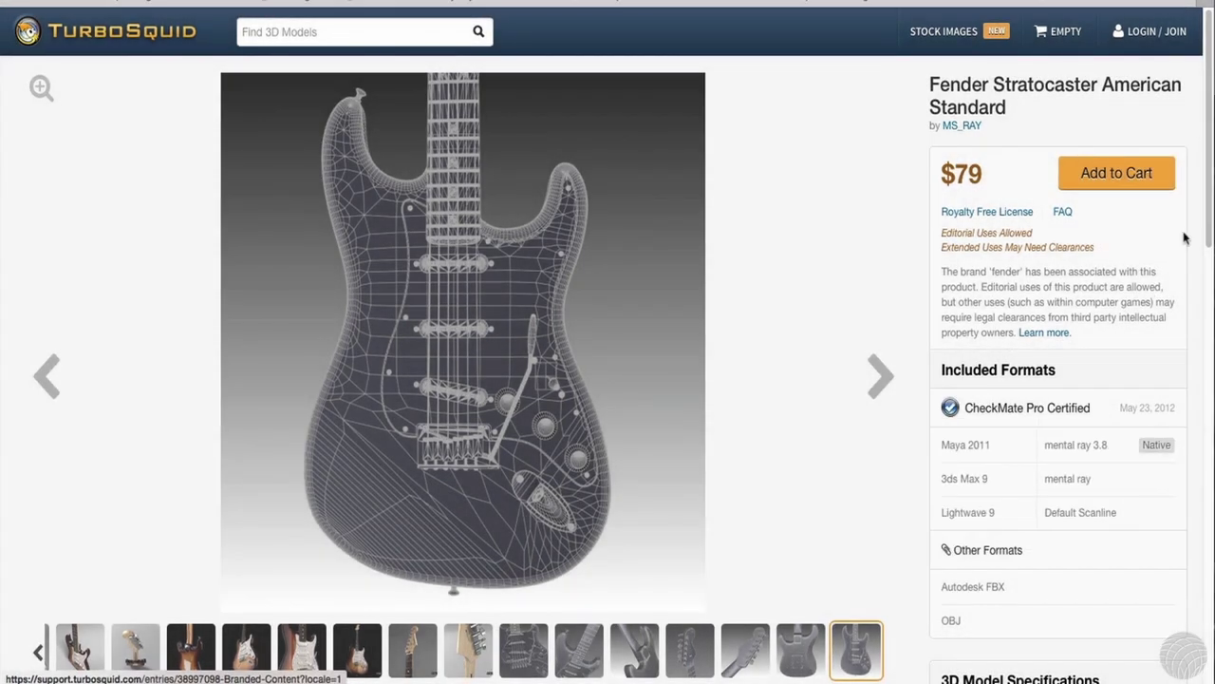
- Scroll the listing and view the neck, headstock, back and front body wireframes
{"action": "scroll", "coordinate": [1210, 90], "scroll_direction": "down", "scroll_amount": 3}
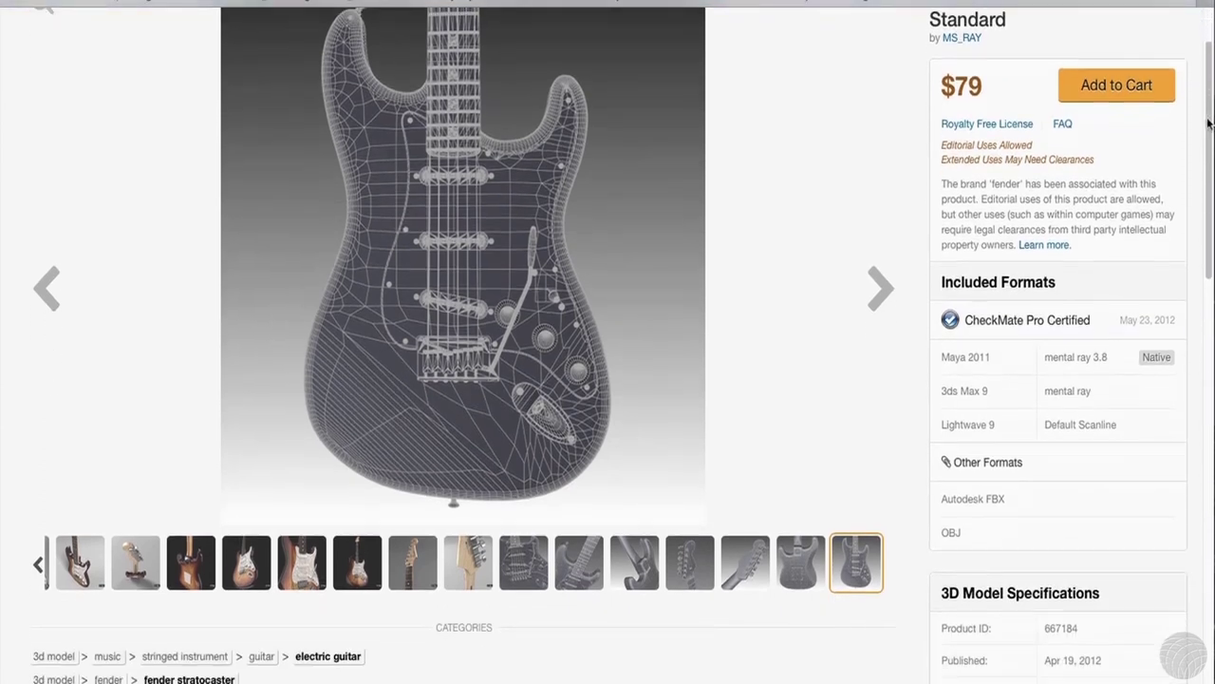
{"action": "scroll", "coordinate": [1195, 185], "scroll_direction": "down", "scroll_amount": 3}
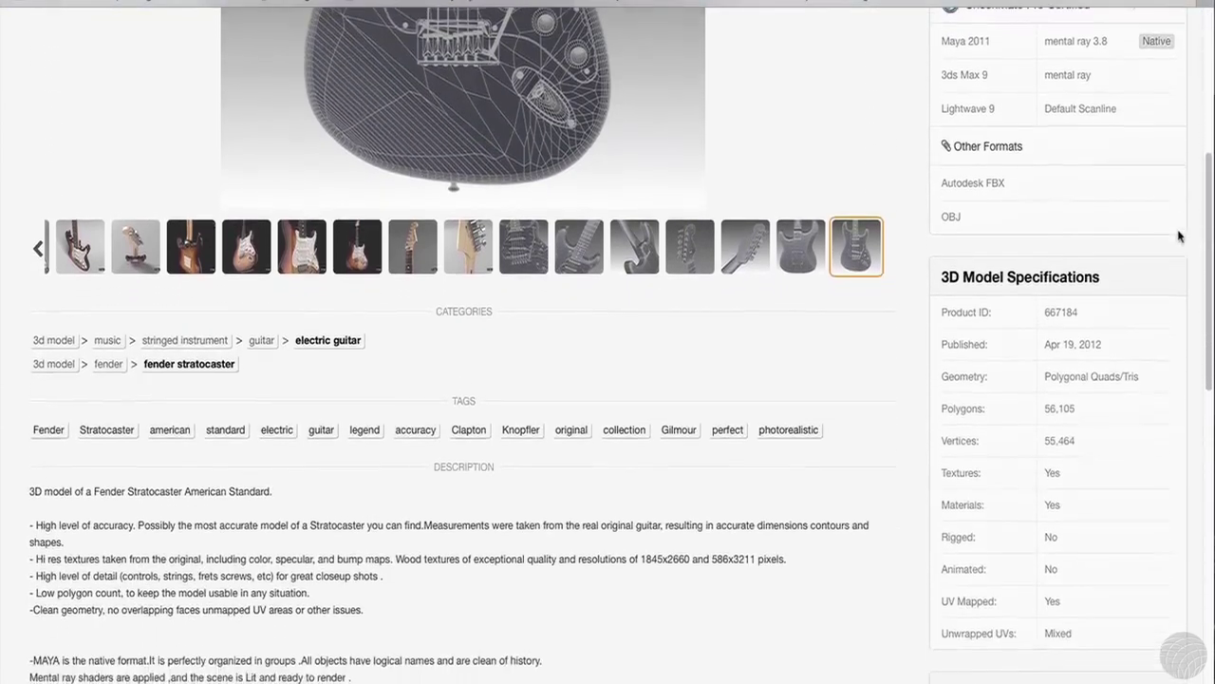
{"action": "scroll", "coordinate": [1165, 276], "scroll_direction": "down", "scroll_amount": 1}
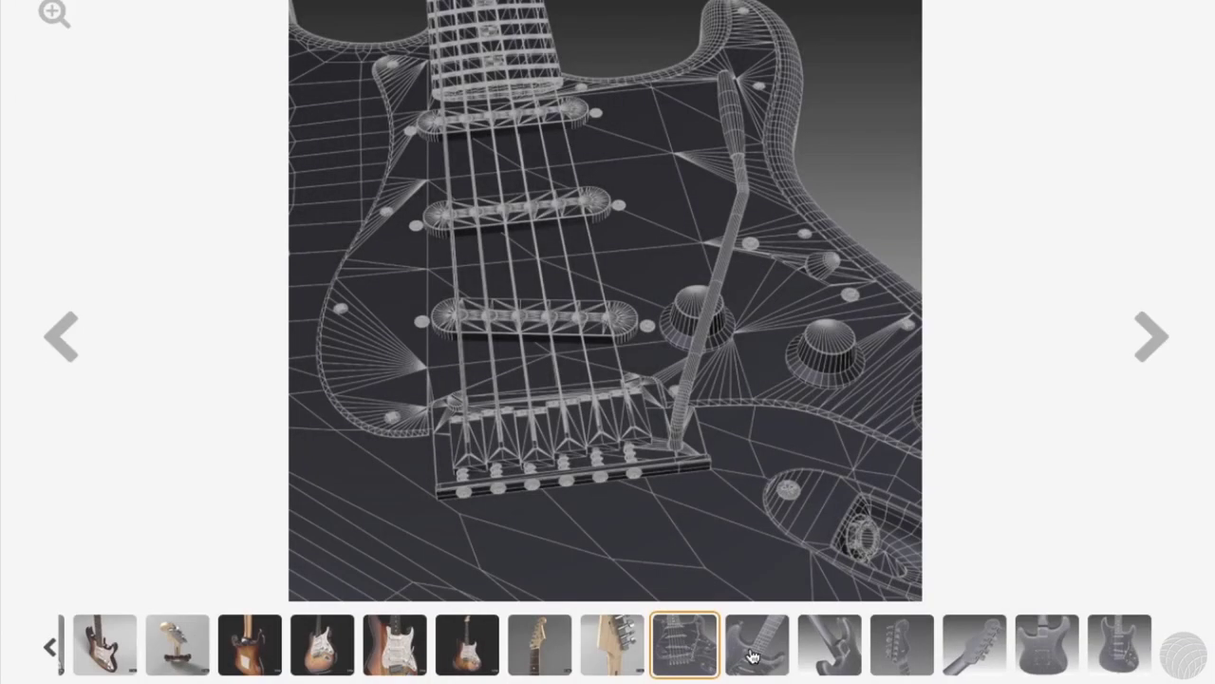
{"action": "left_click", "coordinate": [753, 656]}
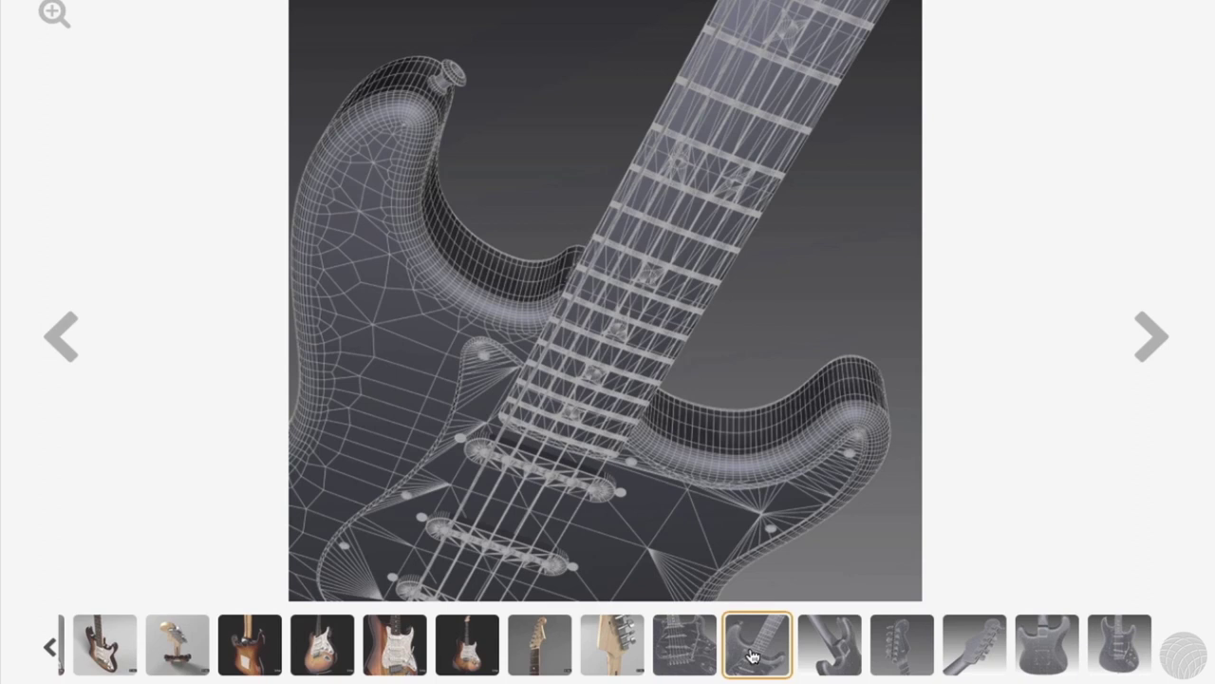
{"action": "left_click", "coordinate": [829, 664]}
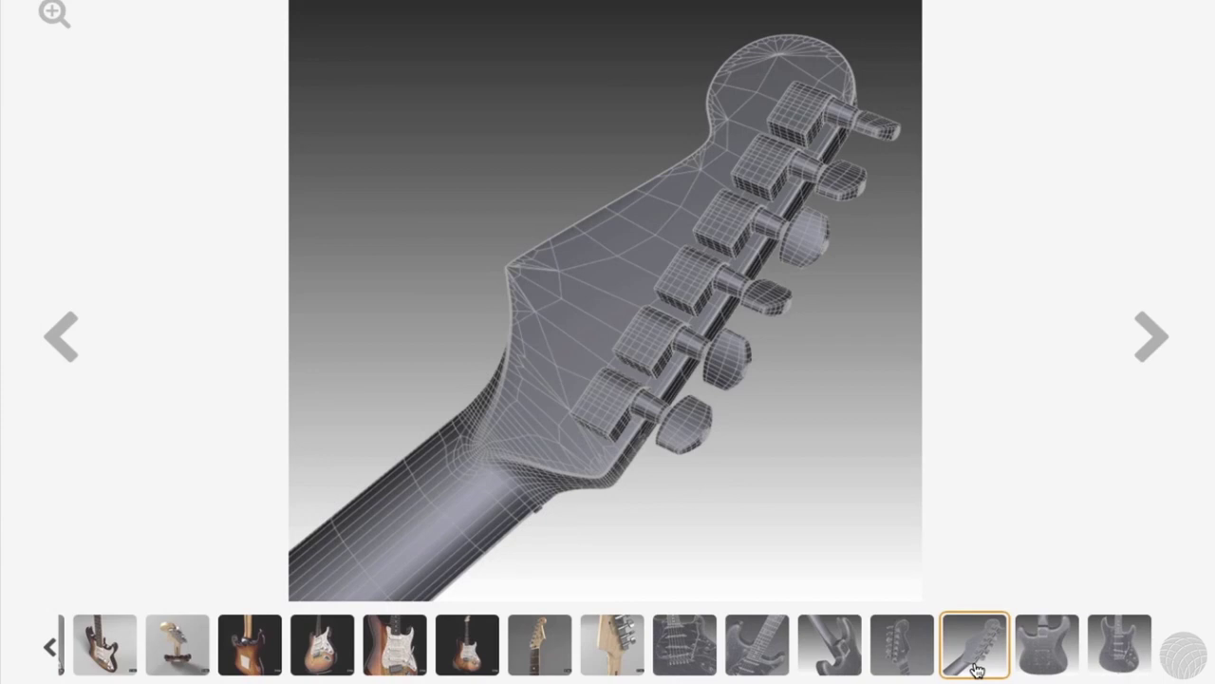
{"action": "left_click", "coordinate": [1033, 664]}
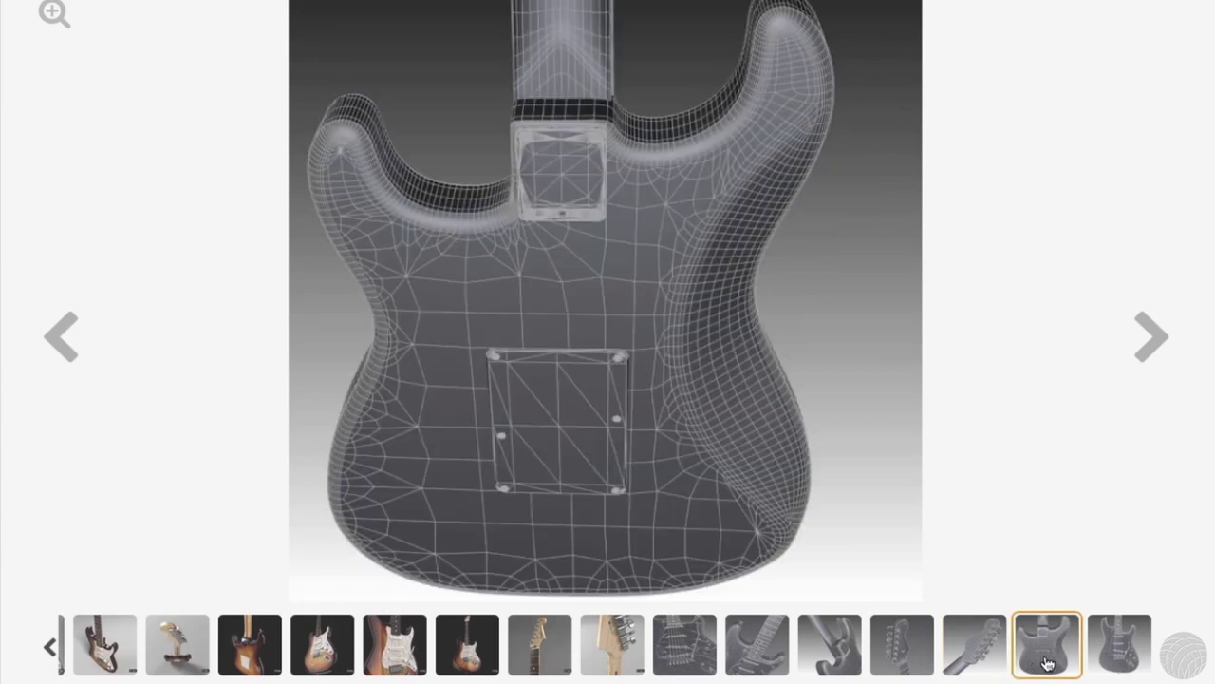
{"action": "left_click", "coordinate": [1105, 661]}
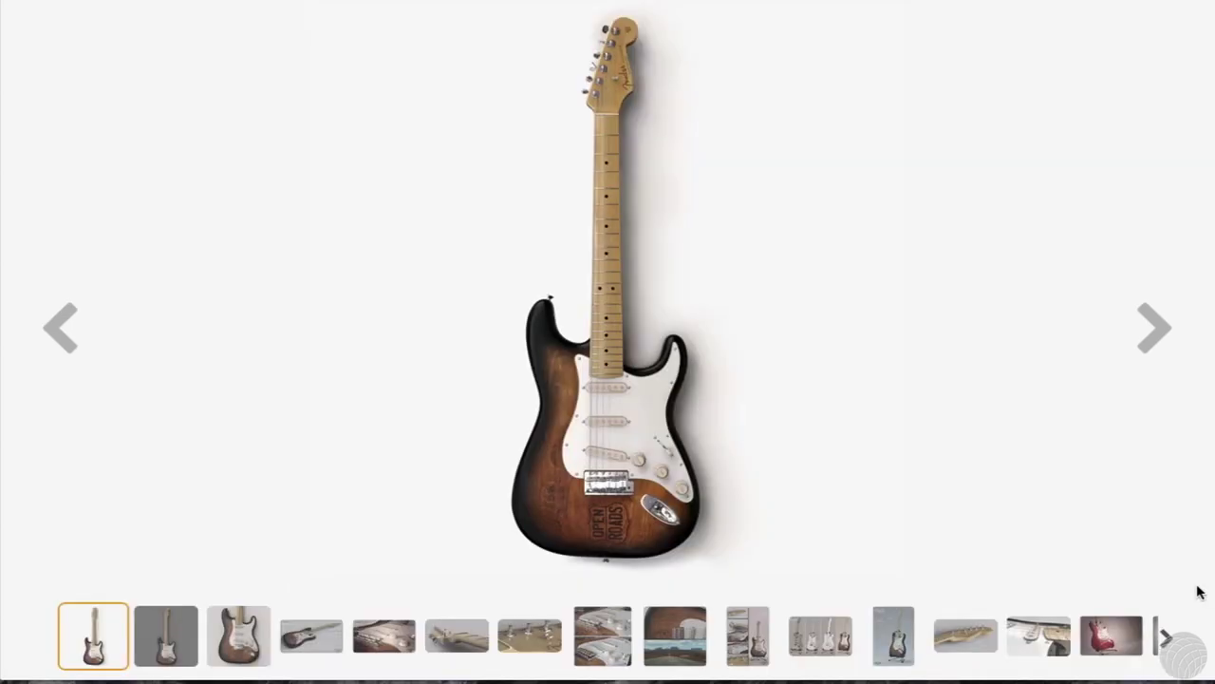
- Step through more gallery renders and wireframes, ending on the headstock tuners close-up
{"action": "left_click", "coordinate": [385, 644]}
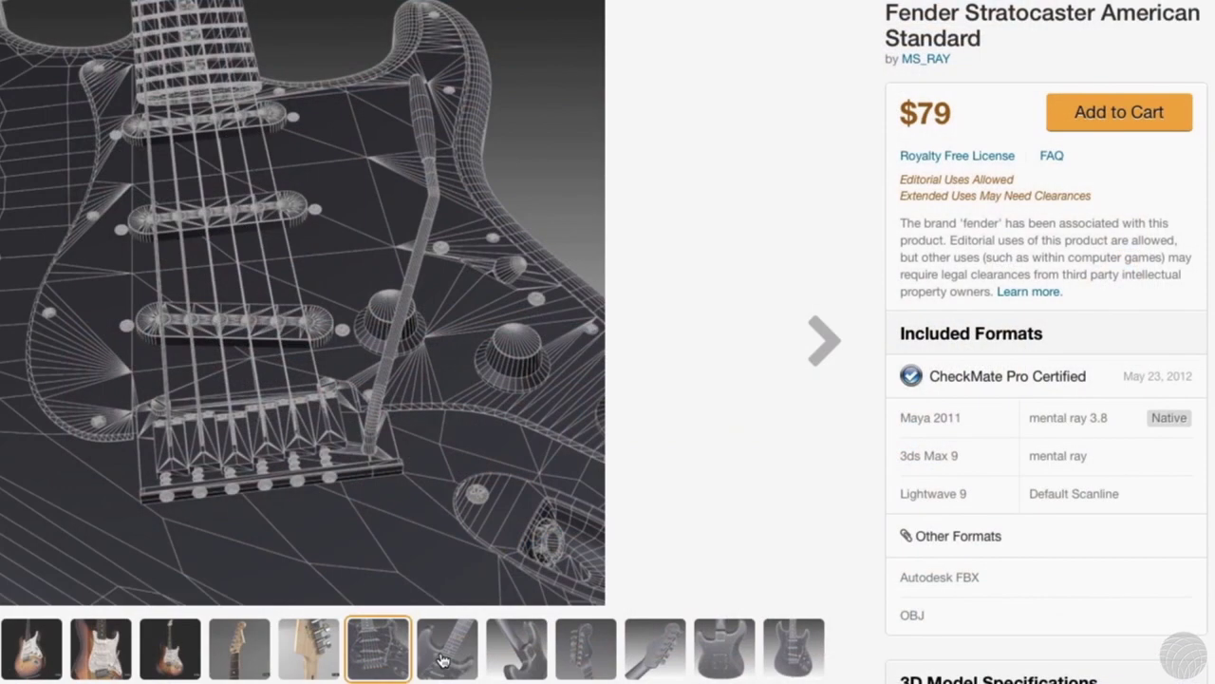
{"action": "left_click", "coordinate": [442, 659]}
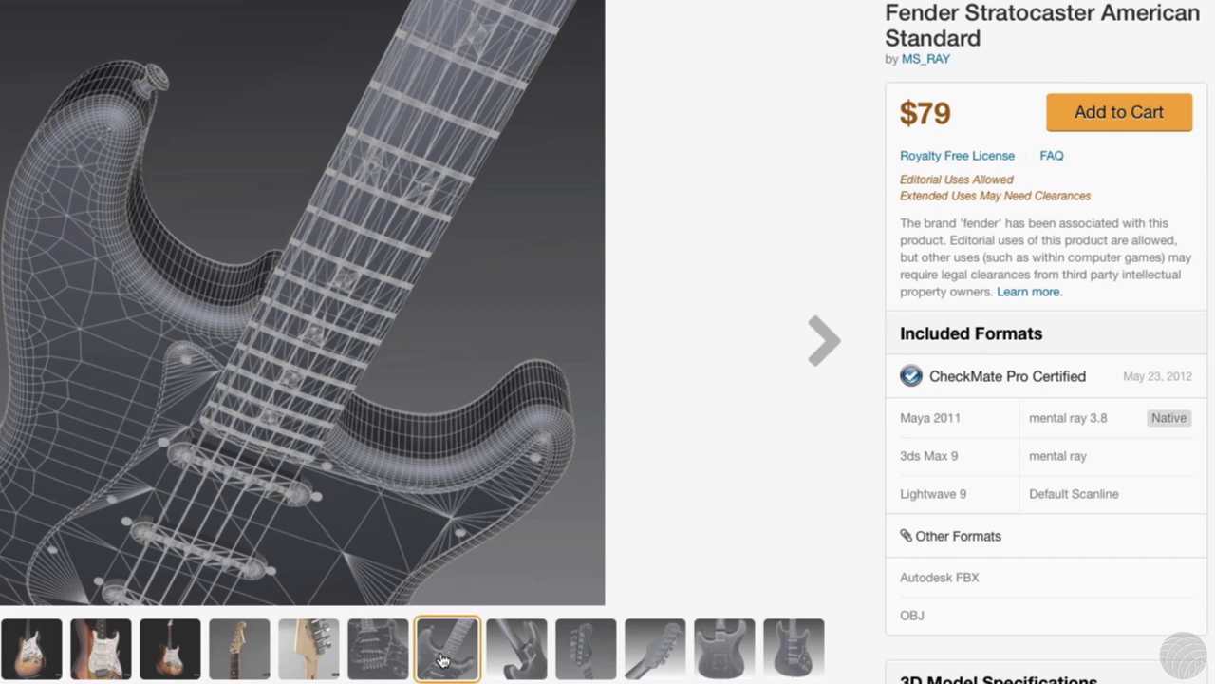
{"action": "left_click", "coordinate": [517, 664]}
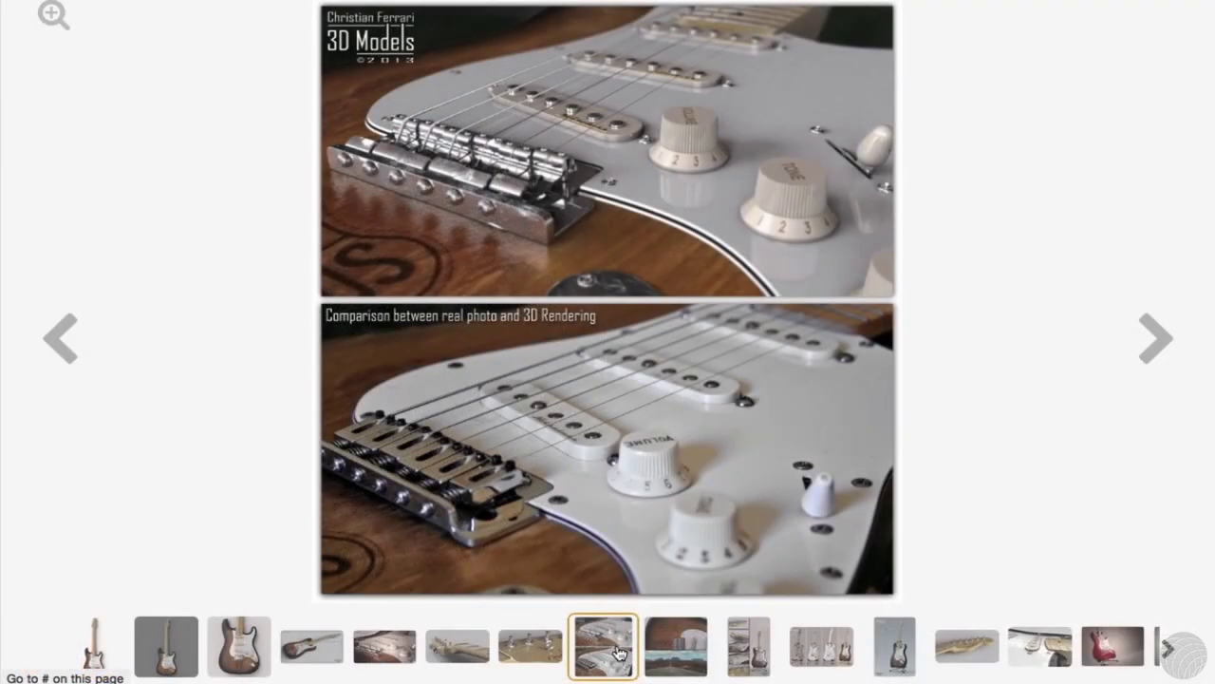
{"action": "left_click", "coordinate": [1167, 648]}
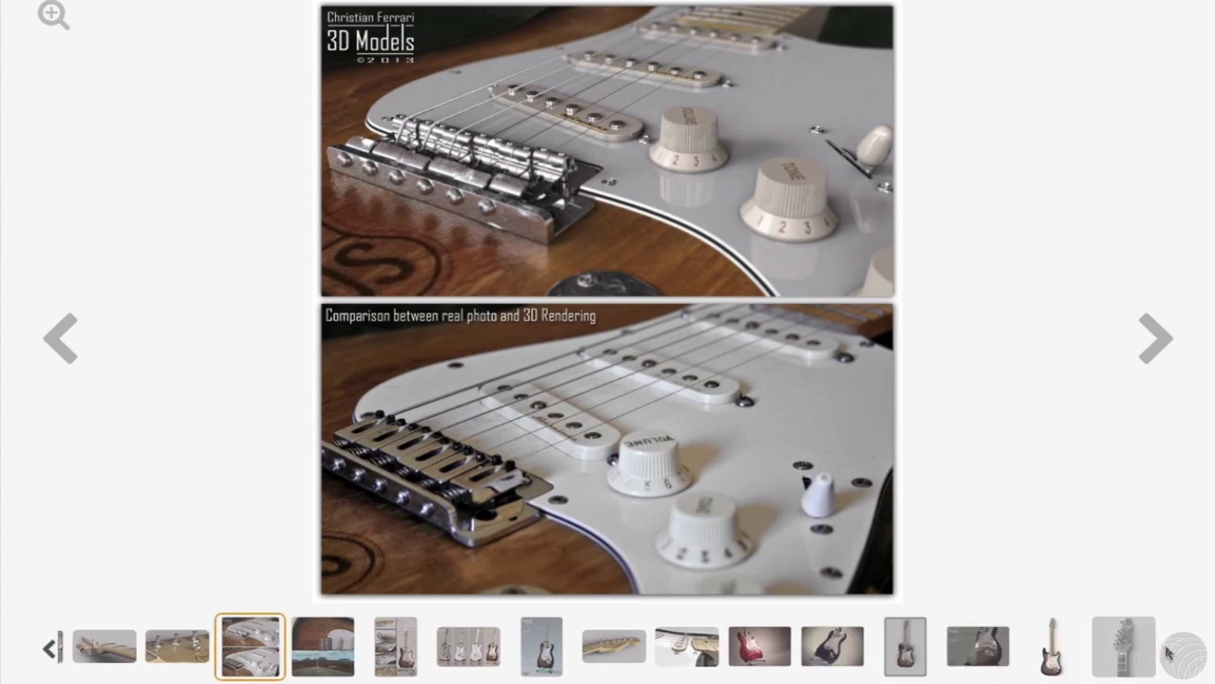
{"action": "left_click", "coordinate": [705, 650]}
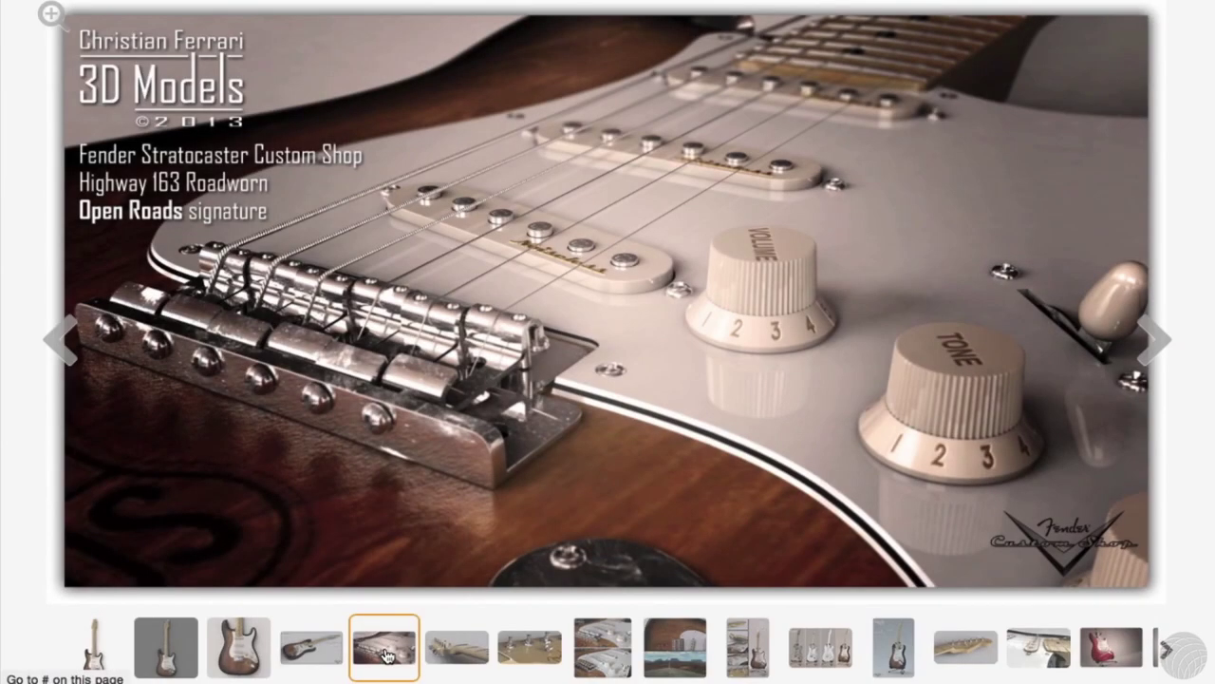
{"action": "left_click", "coordinate": [527, 653]}
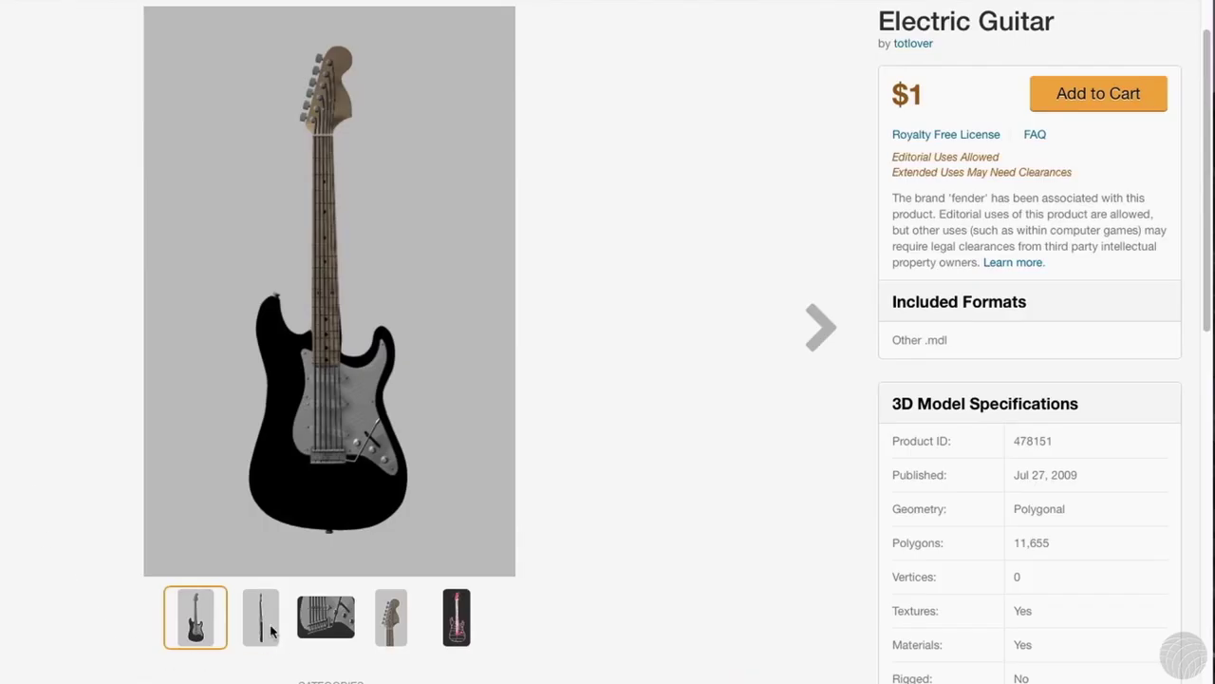
- View the Electric Guitar's side view and bridge close-up gallery images
{"action": "left_click", "coordinate": [263, 627]}
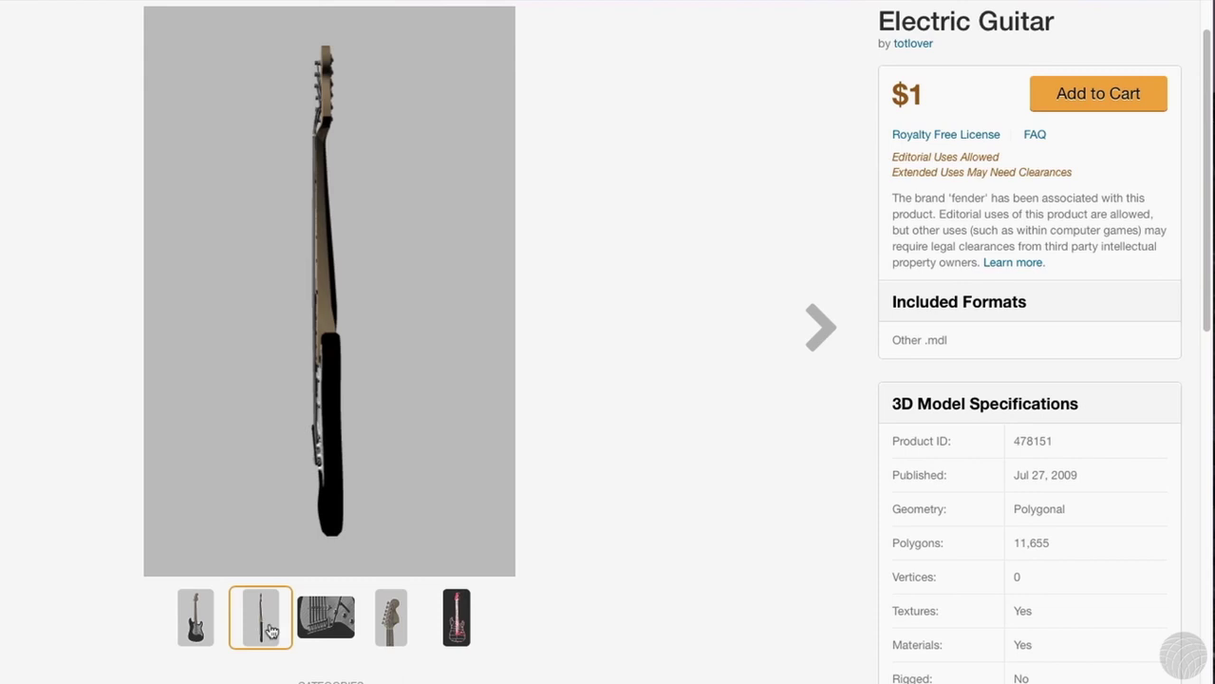
{"action": "left_click", "coordinate": [334, 626]}
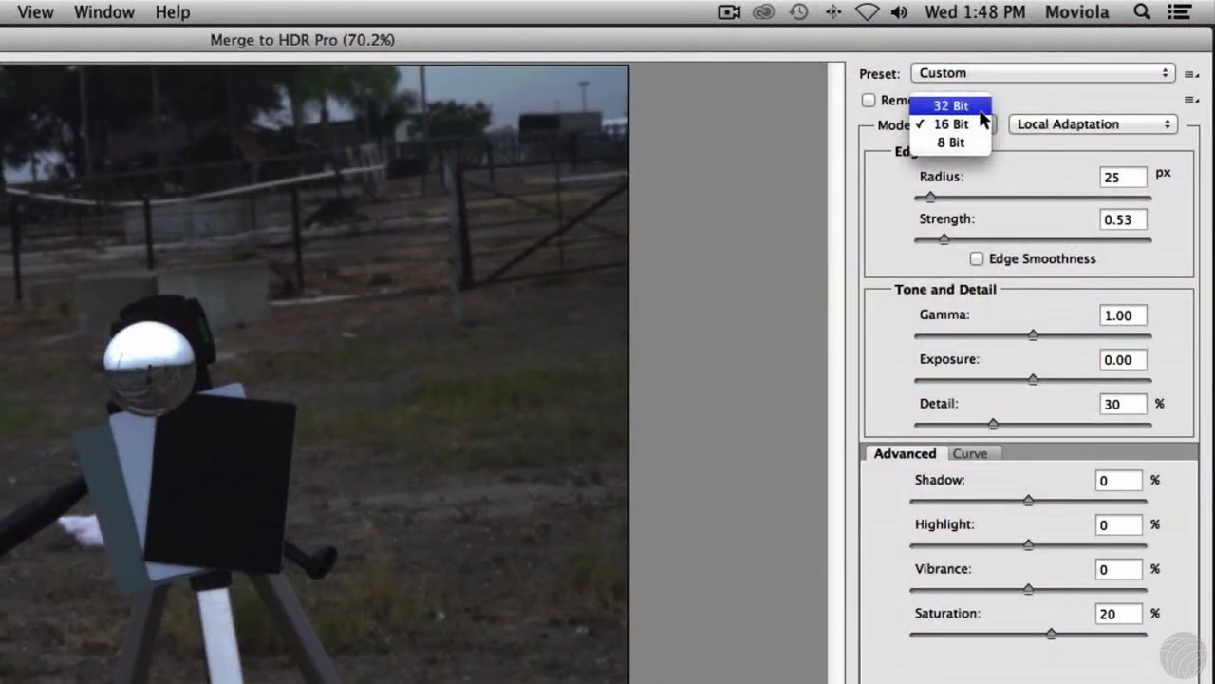
- Set the HDR merge mode to 32 Bit and turn off Complete Toning in Adobe Camera Raw
{"action": "left_click", "coordinate": [980, 108]}
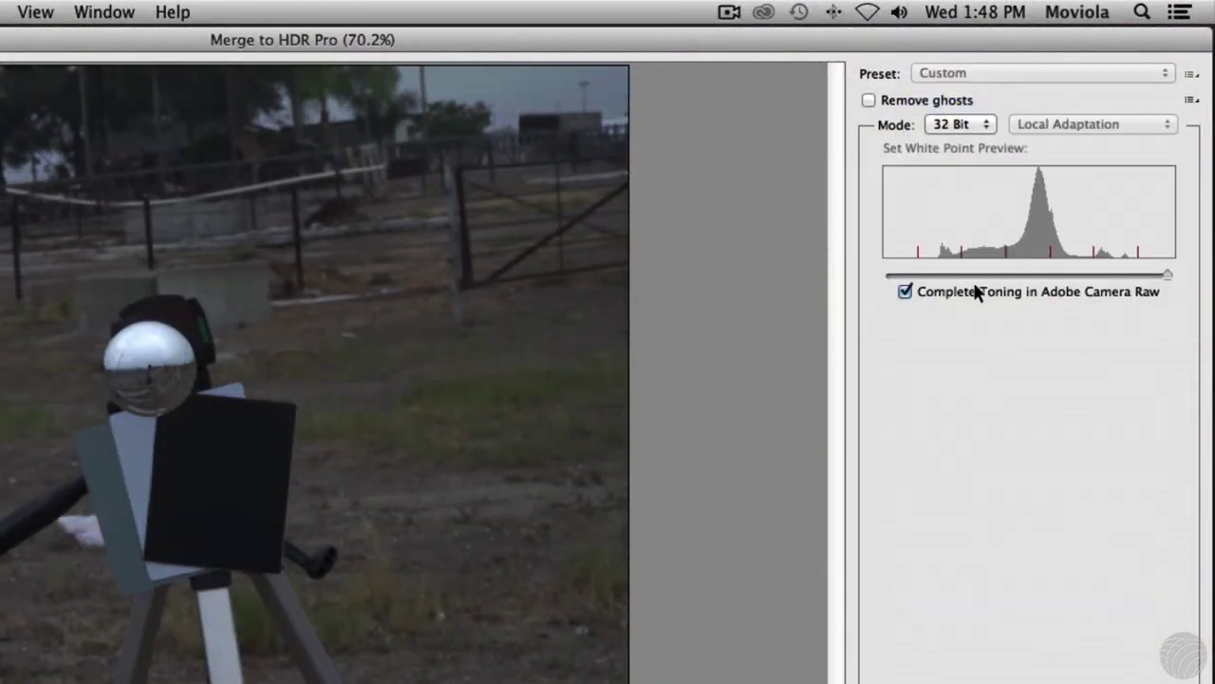
{"action": "left_click", "coordinate": [905, 292]}
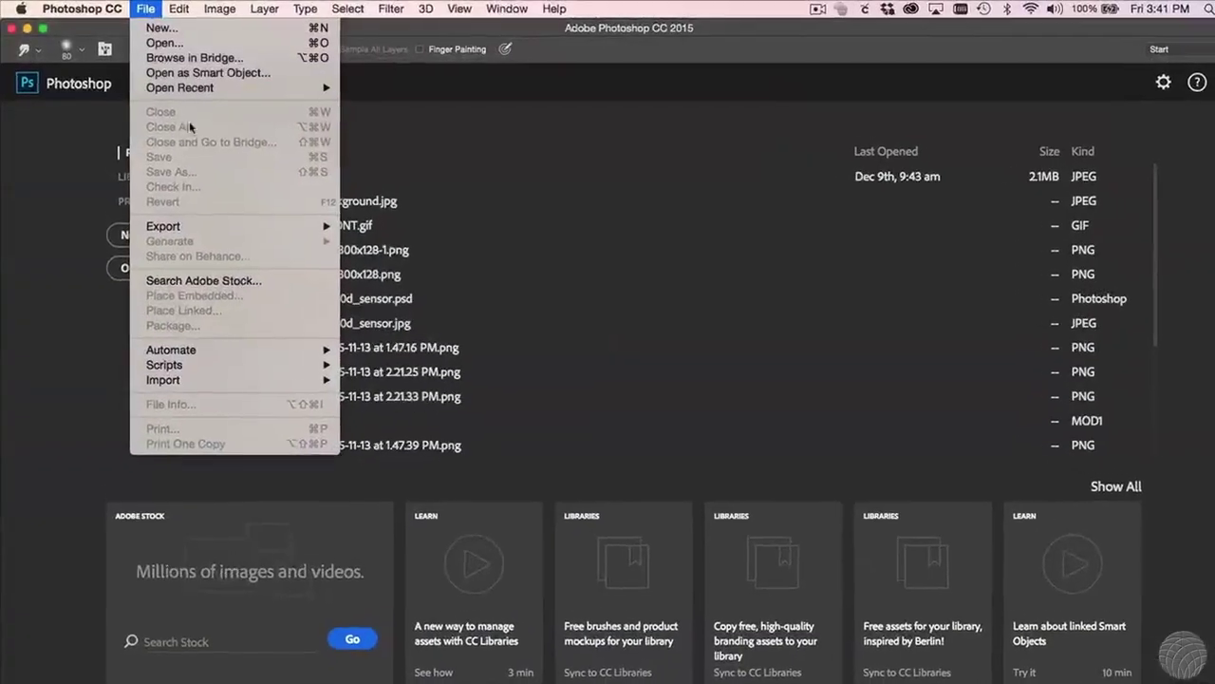
- Load ColorRef exposures 100_0003 to 100_0009.JPG into Merge to HDR Pro for a preview
{"action": "mouse_move", "coordinate": [266, 349]}
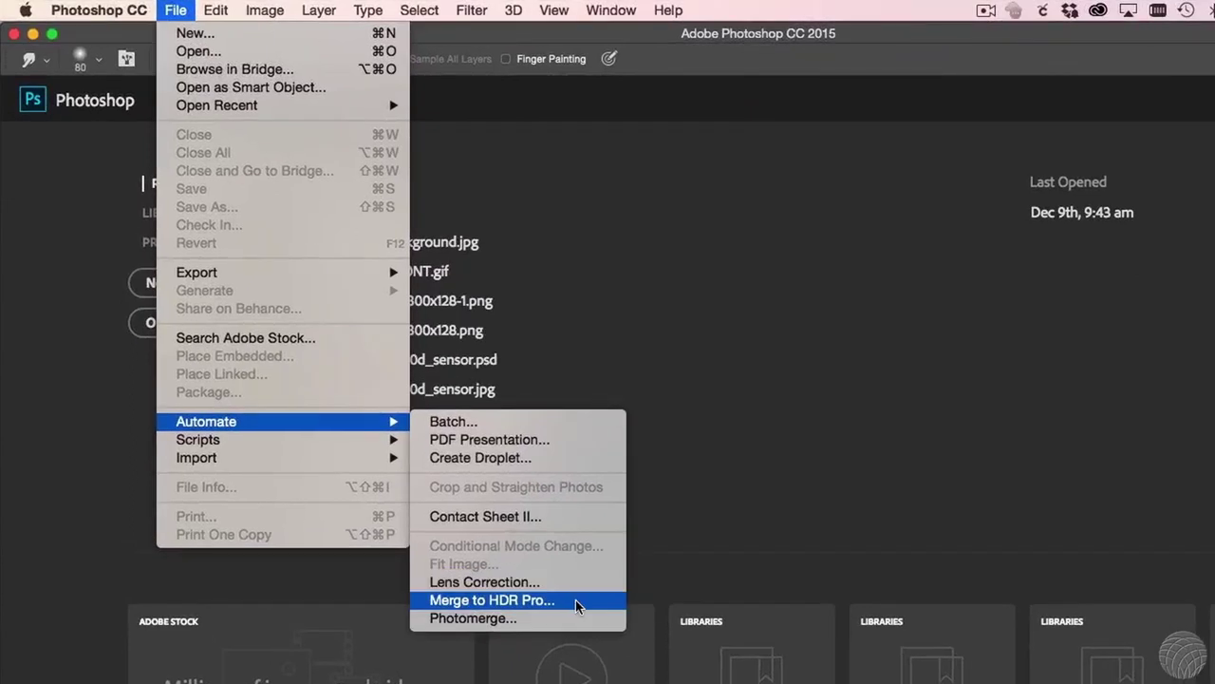
{"action": "left_click", "coordinate": [575, 599]}
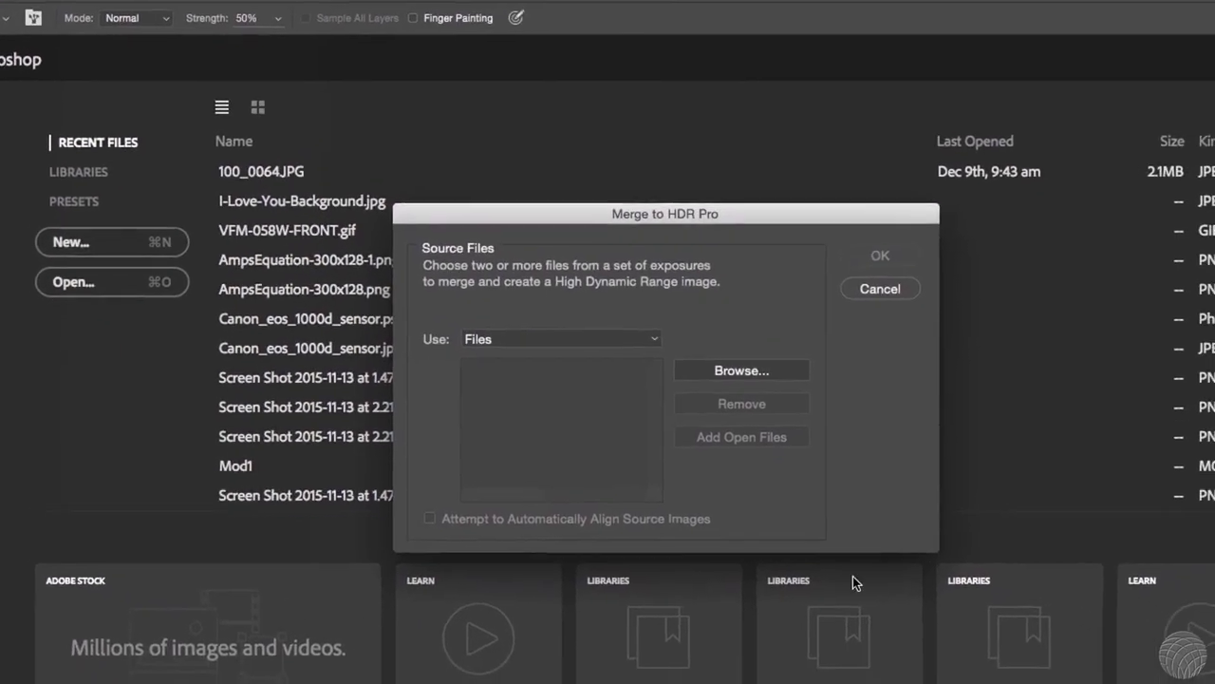
{"action": "left_click", "coordinate": [712, 357]}
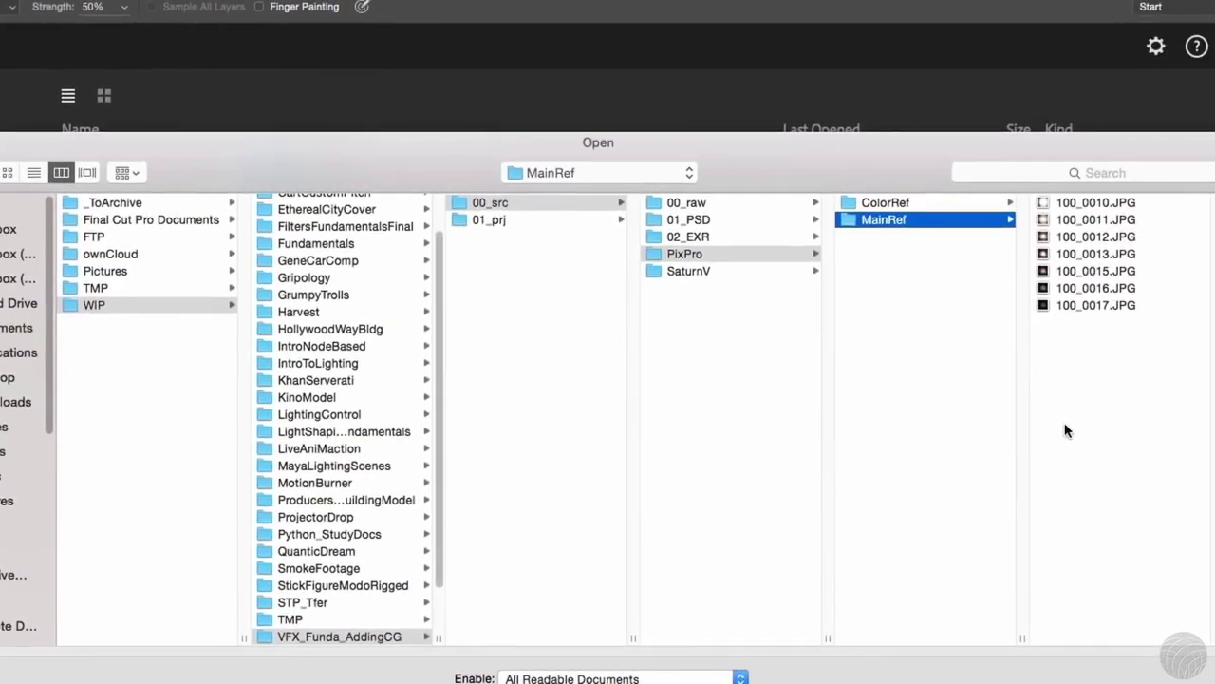
{"action": "left_click", "coordinate": [1099, 202]}
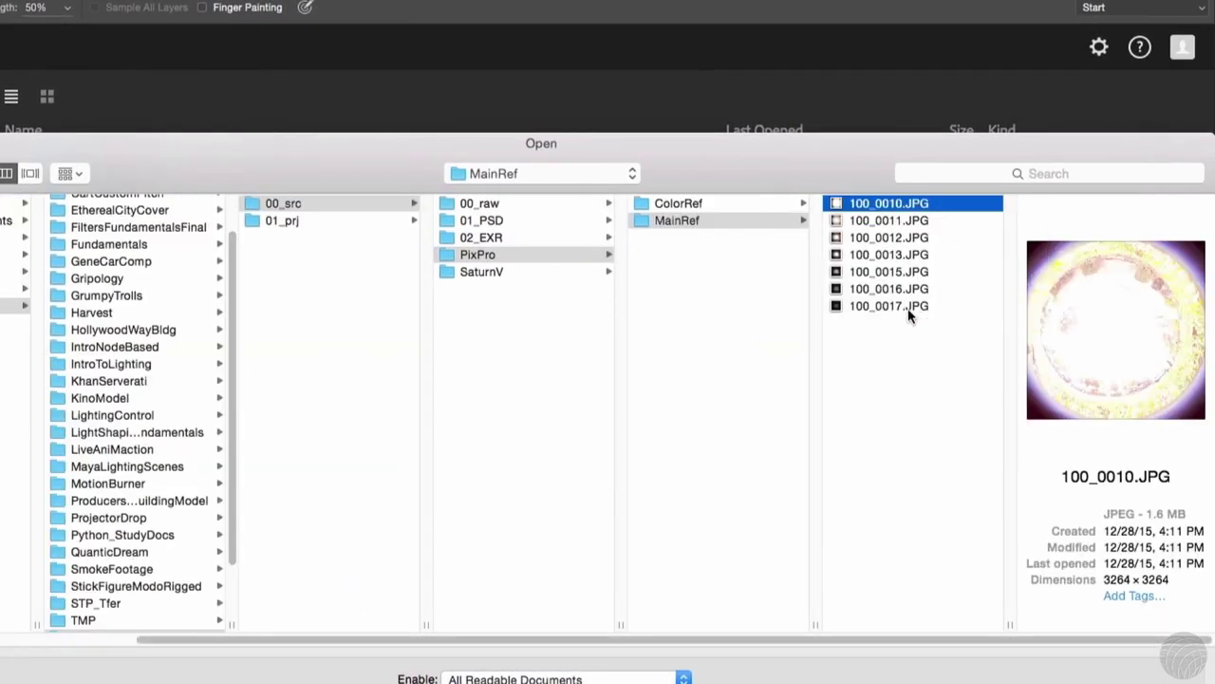
{"action": "left_click", "coordinate": [908, 308], "text": "shift"}
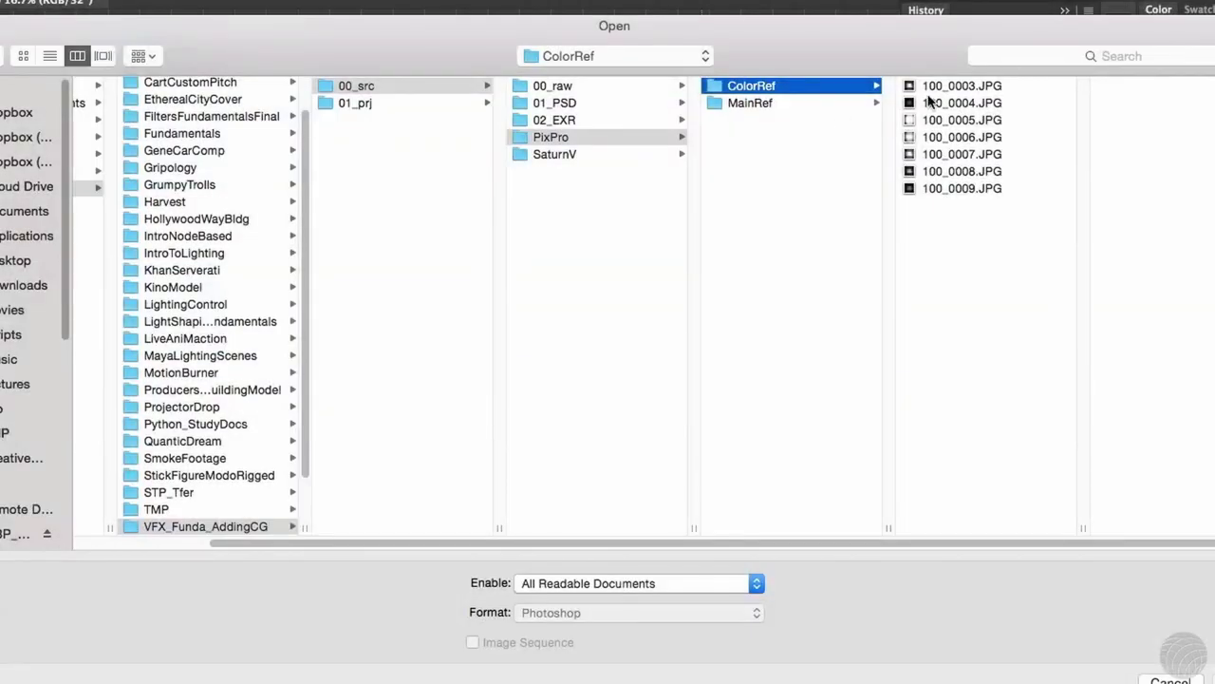
{"action": "left_click", "coordinate": [930, 87]}
{"action": "left_click", "coordinate": [908, 188], "text": "shift"}
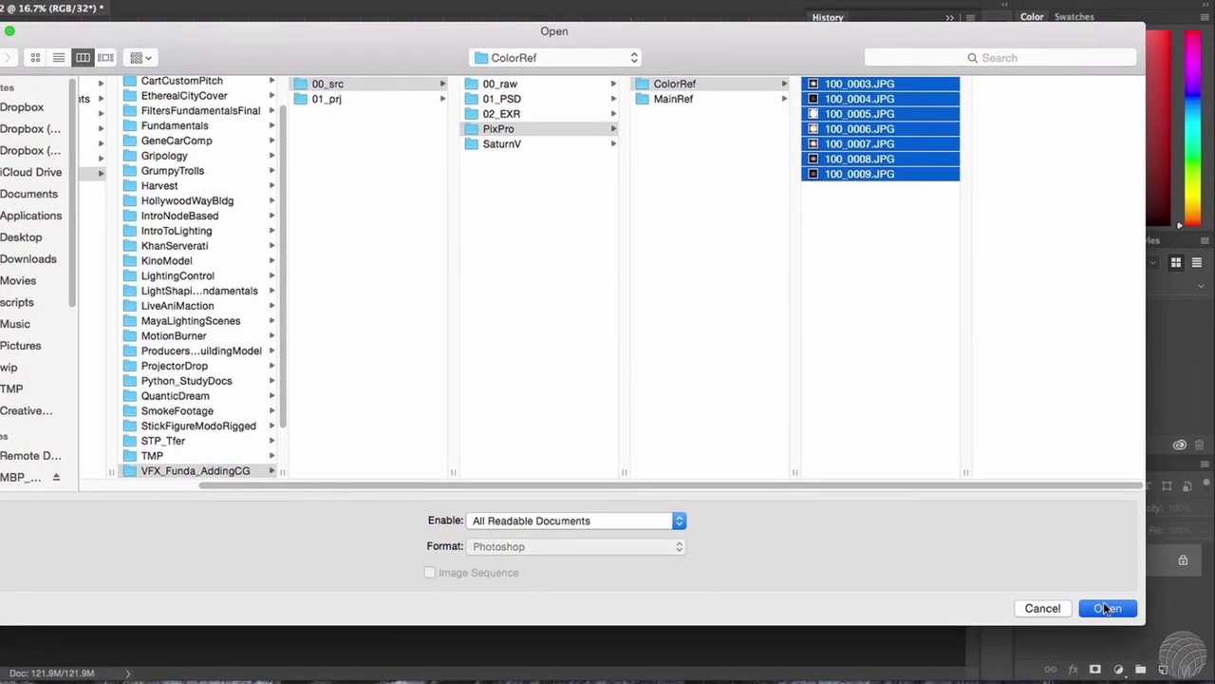
{"action": "left_click", "coordinate": [1107, 607]}
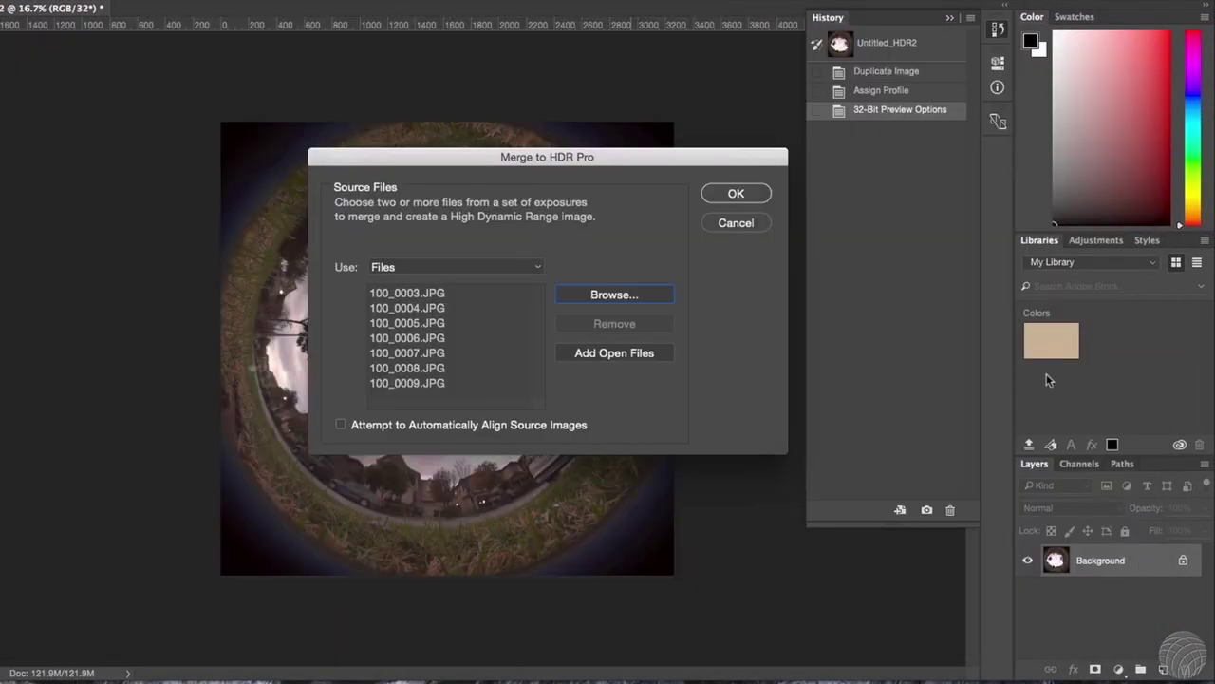
{"action": "left_click", "coordinate": [748, 197]}
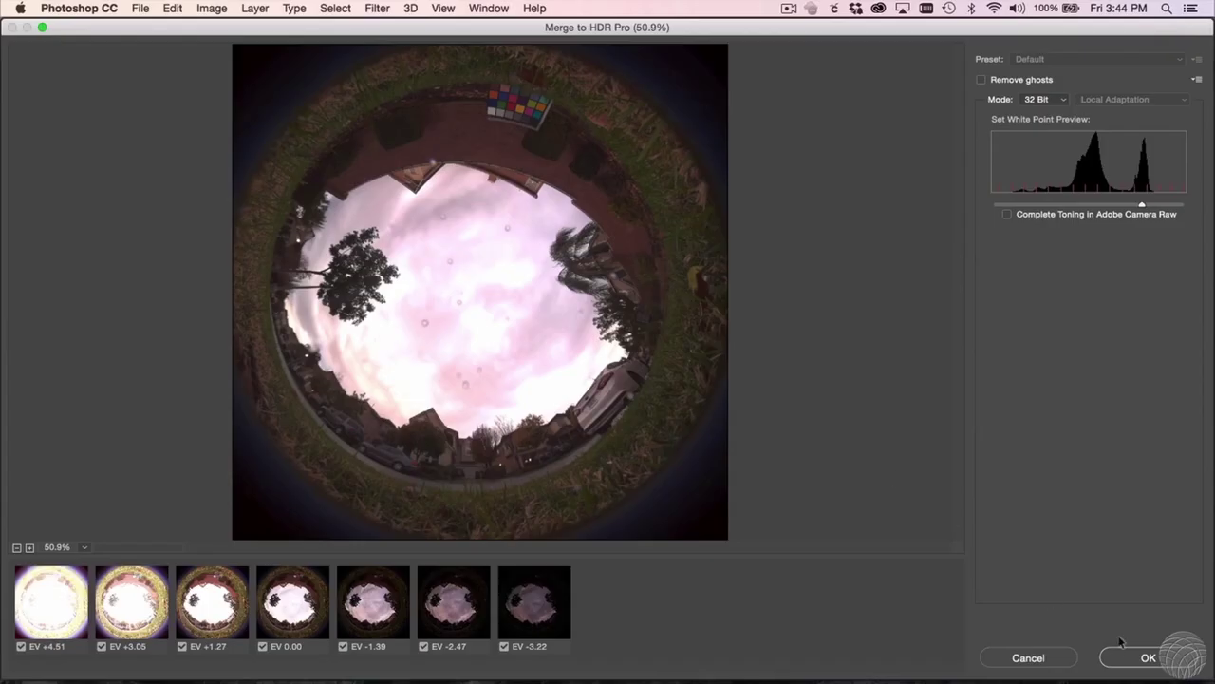
- Accept the HDR merge and paste the copied image into Untitled_HDR2 as a new layer
{"action": "left_click", "coordinate": [1128, 649]}
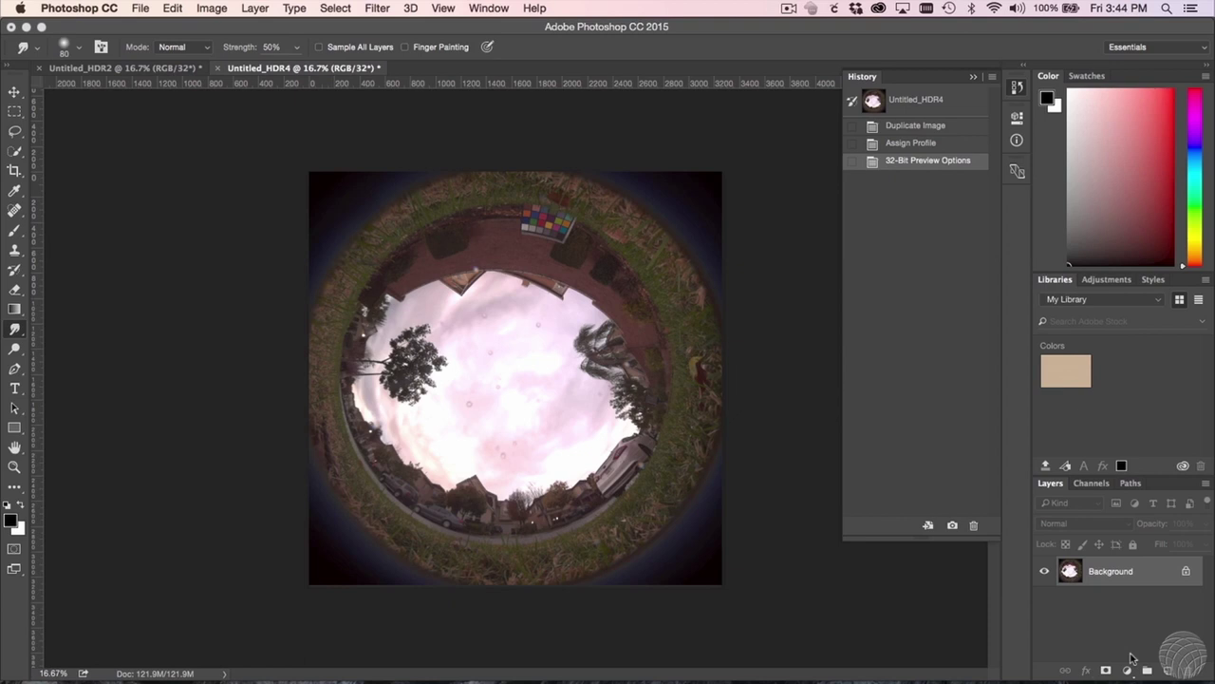
{"action": "key", "text": "super+a"}
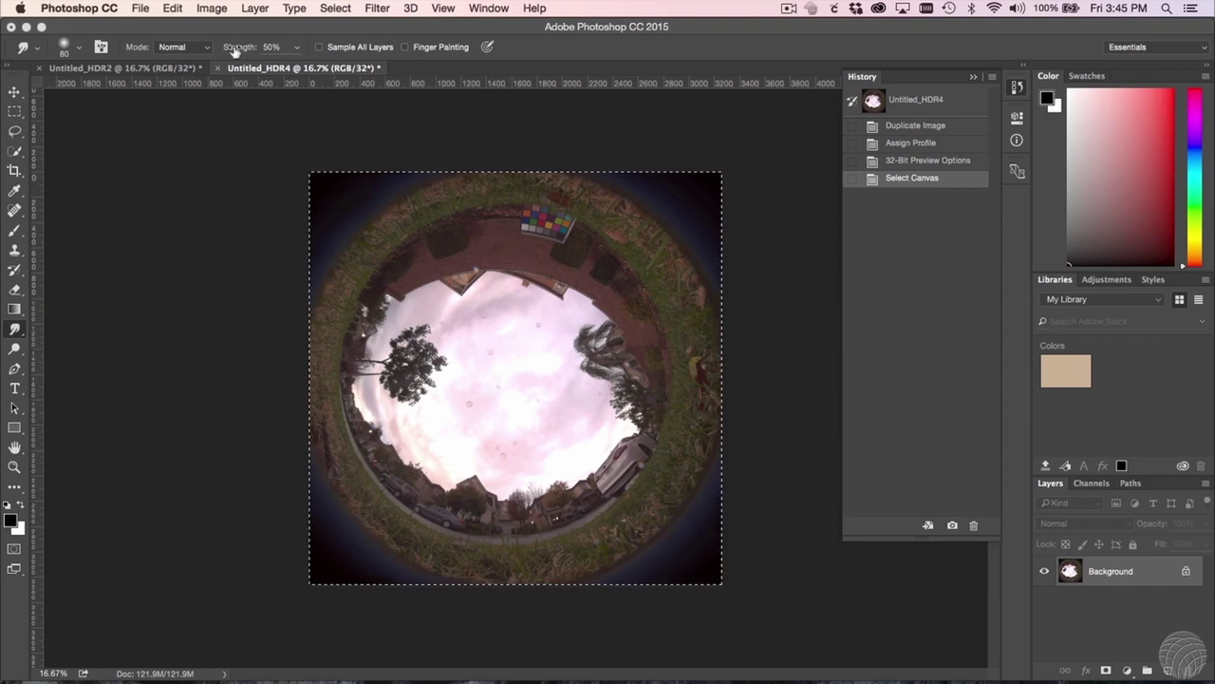
{"action": "left_click", "coordinate": [187, 68]}
{"action": "key", "text": "super+v"}
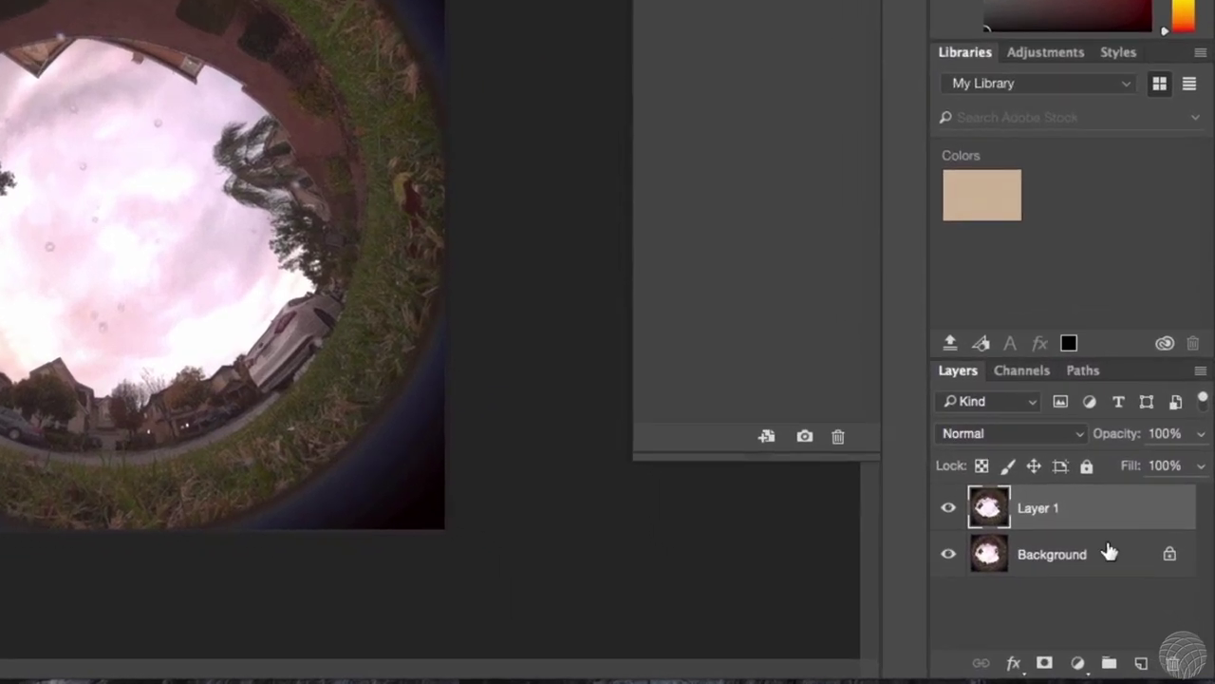
- Rename Layer 1 to ColorRef and the Background layer to HeroProbeImage
{"action": "double_click", "coordinate": [1040, 513]}
{"action": "type", "text": "ColorRef"}
{"action": "key", "text": "Return"}
{"action": "key", "text": "ctrl+shift+n"}
{"action": "type", "text": "HeroProbeImage"}
{"action": "key", "text": "Return"}
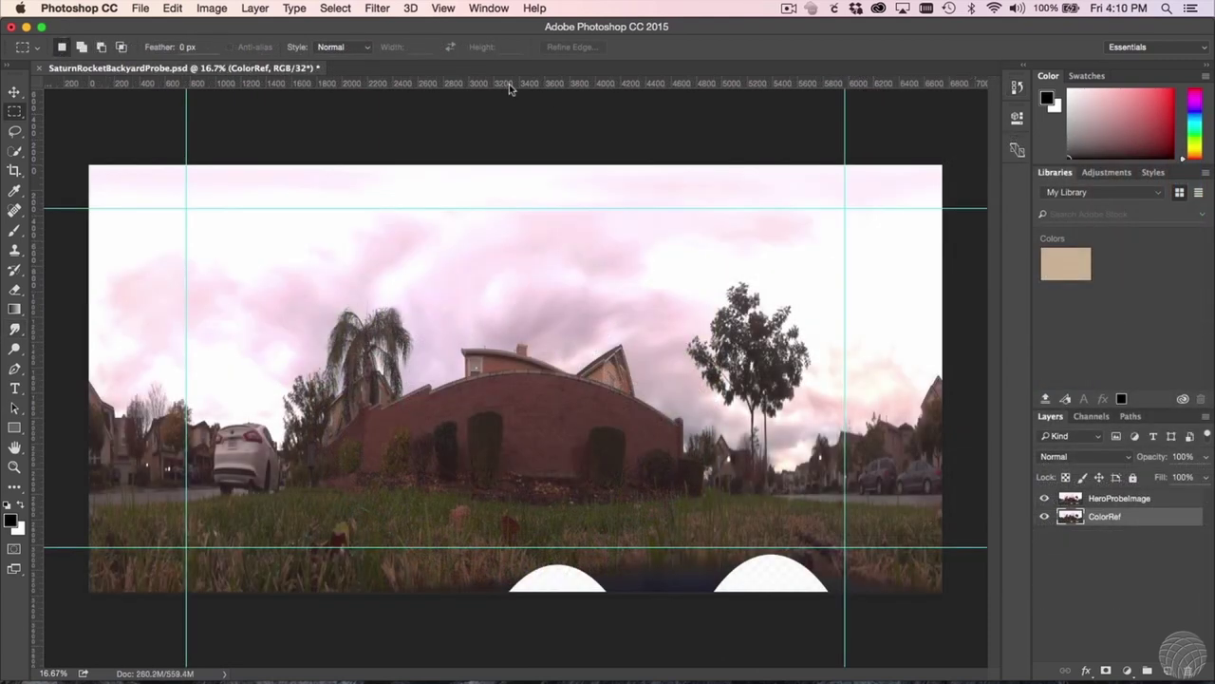
- Add horizontal and vertical guides around the fisheye probe, starting with one at 1440 px
{"action": "left_click_drag", "start_coordinate": [508, 88], "coordinate": [504, 379]}
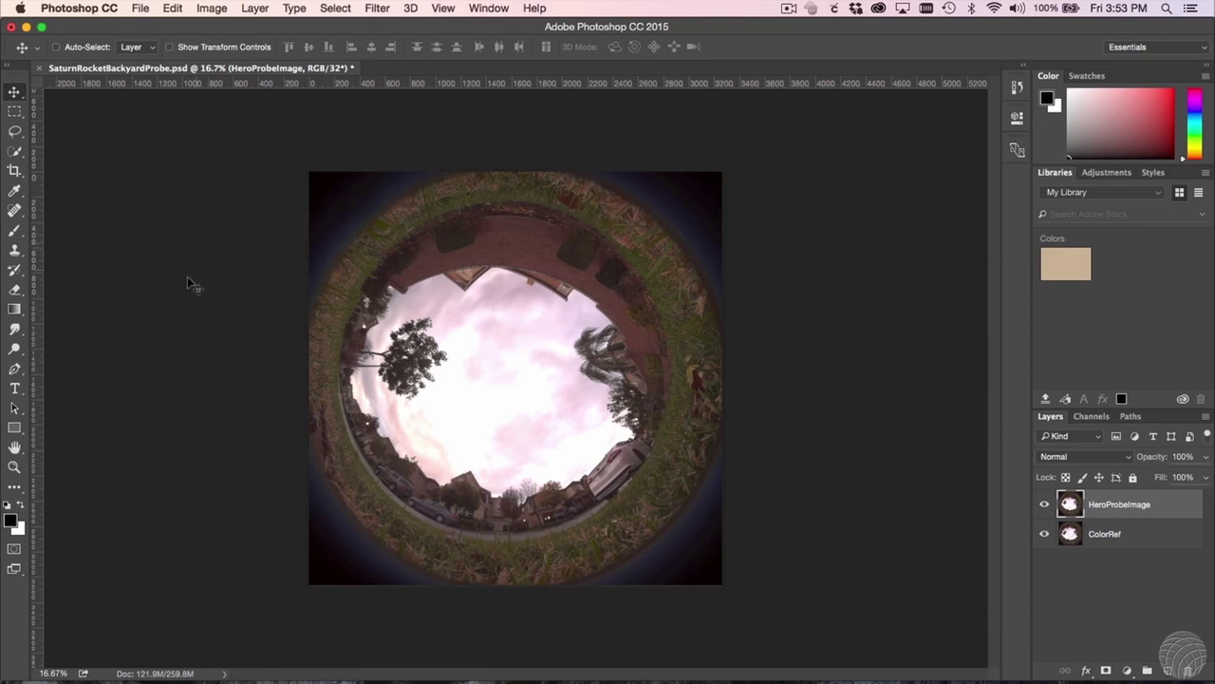
{"action": "left_click_drag", "start_coordinate": [40, 302], "coordinate": [670, 472]}
{"action": "left_click_drag", "start_coordinate": [33, 252], "coordinate": [338, 490]}
{"action": "left_click_drag", "start_coordinate": [484, 83], "coordinate": [392, 542]}
{"action": "left_click_drag", "start_coordinate": [465, 84], "coordinate": [624, 201]}
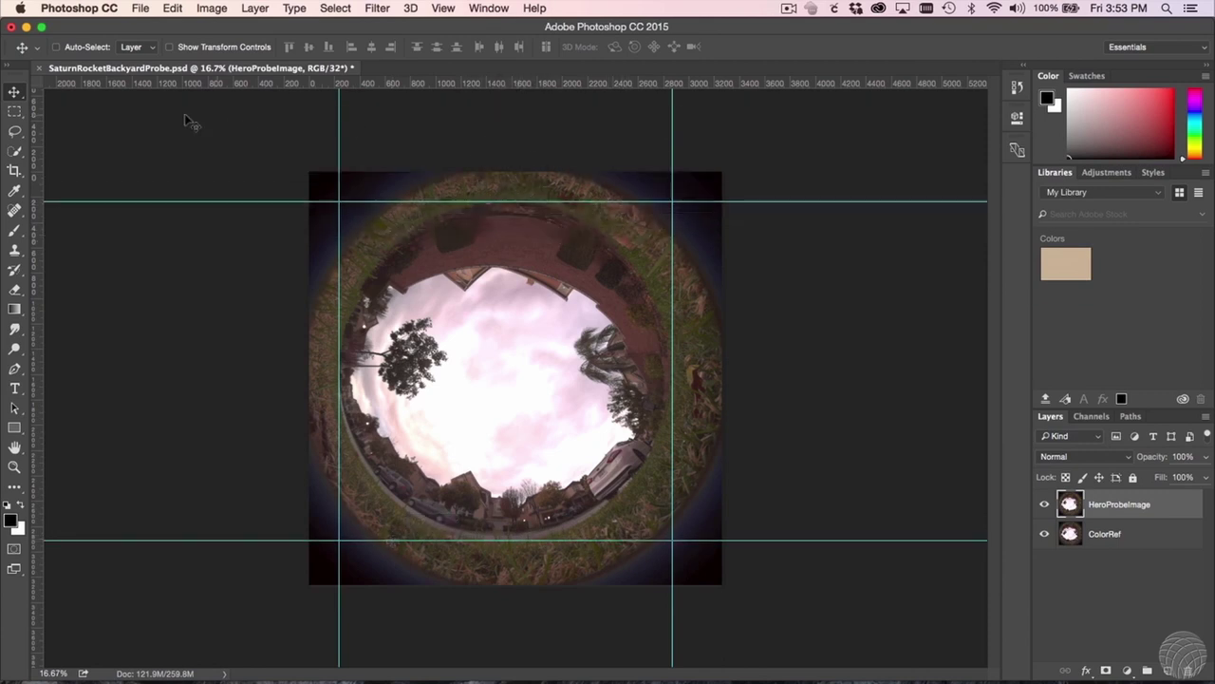
- Measure left, right, top and bottom gaps to the guides with marquee selections
{"action": "left_click", "coordinate": [14, 112]}
{"action": "left_click_drag", "start_coordinate": [308, 267], "coordinate": [339, 421]}
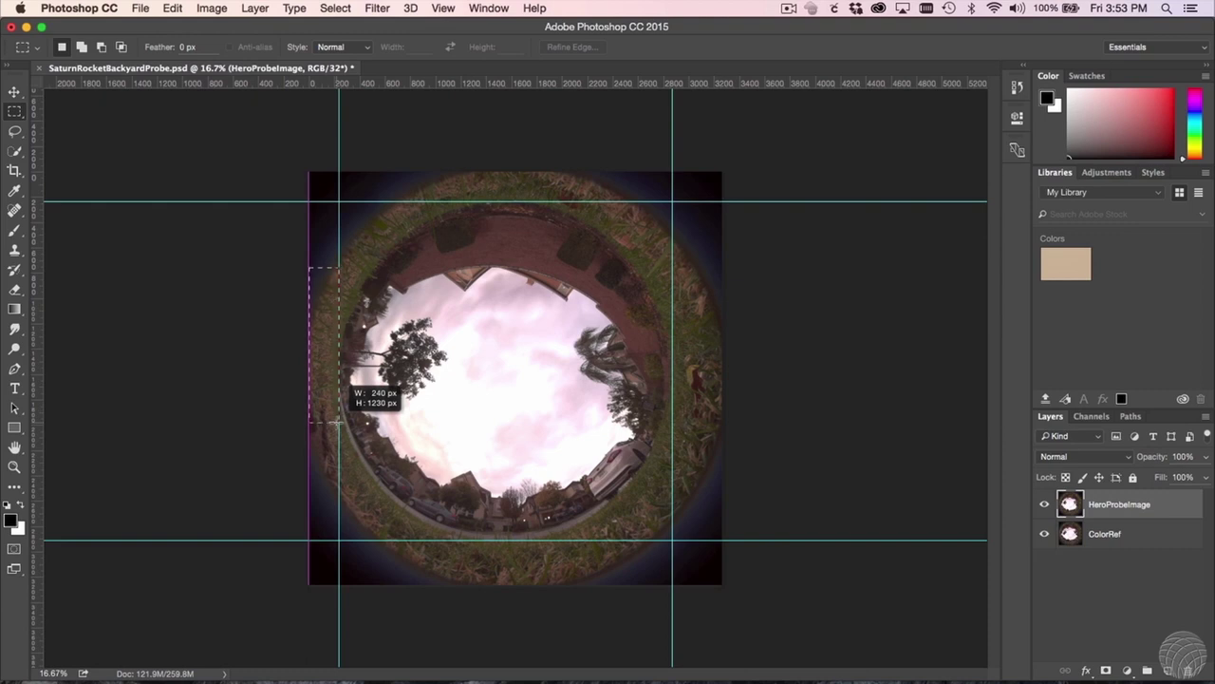
{"action": "left_click_drag", "start_coordinate": [721, 328], "coordinate": [674, 422]}
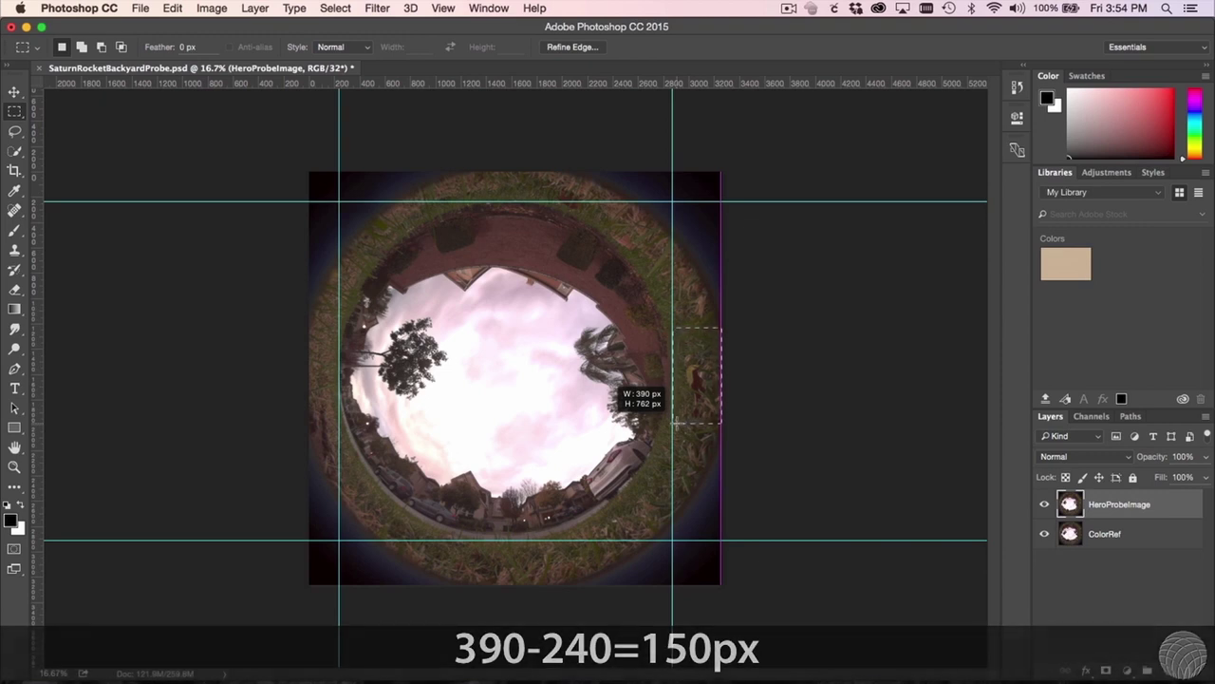
{"action": "left_click_drag", "start_coordinate": [674, 425], "coordinate": [499, 201]}
{"action": "left_click_drag", "start_coordinate": [472, 583], "coordinate": [523, 540]}
{"action": "left_click", "coordinate": [523, 539]}
{"action": "key", "text": "super+z"}
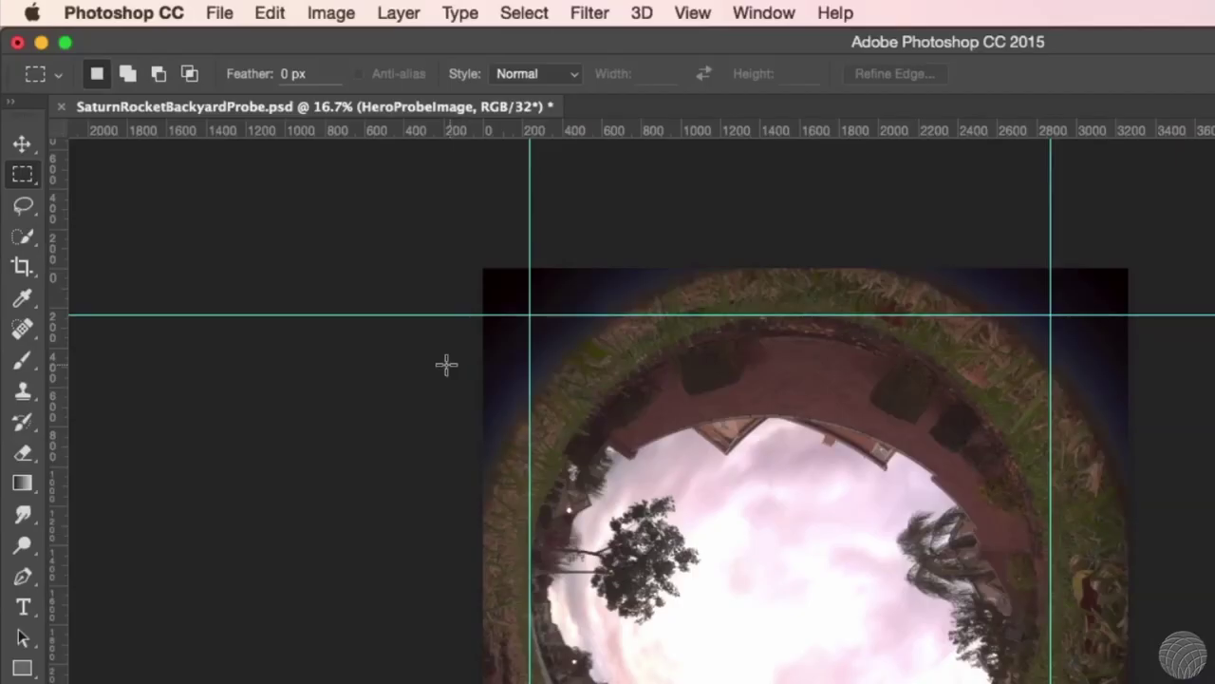
- Enlarge the canvas to 3414 × 3372 px, anchored to the bottom-right corner
{"action": "left_click", "coordinate": [211, 7]}
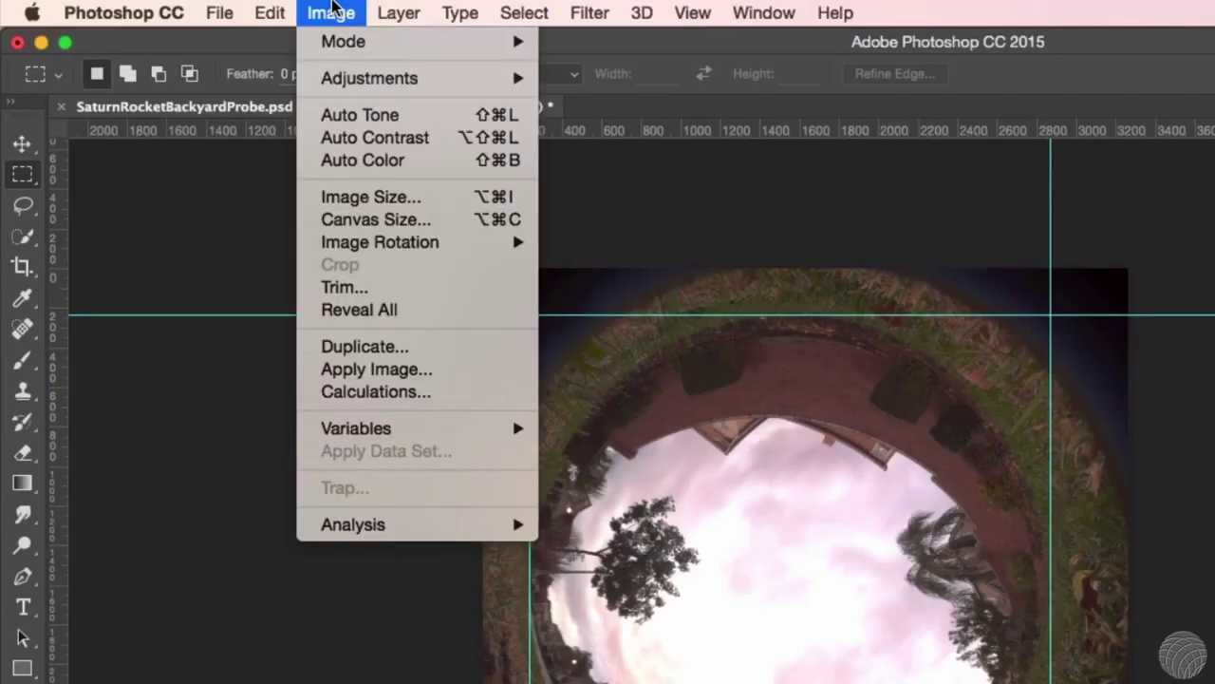
{"action": "left_click", "coordinate": [393, 219]}
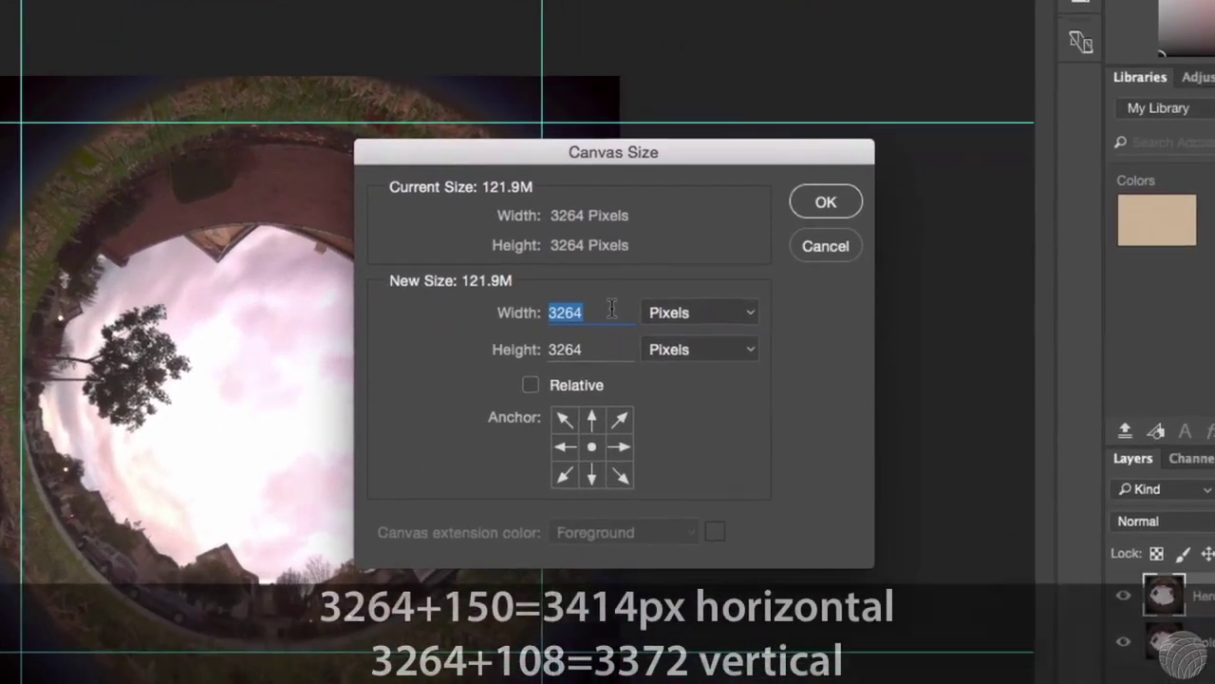
{"action": "type", "text": "3414"}
{"action": "key", "text": "Tab"}
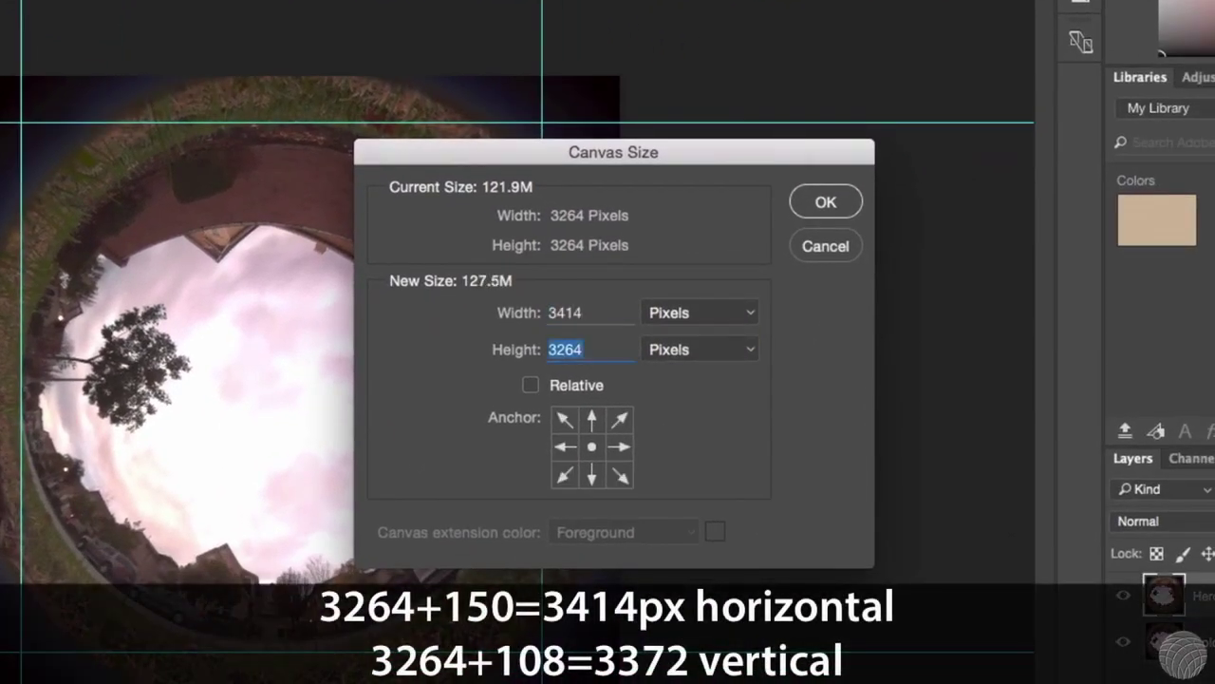
{"action": "type", "text": "3372"}
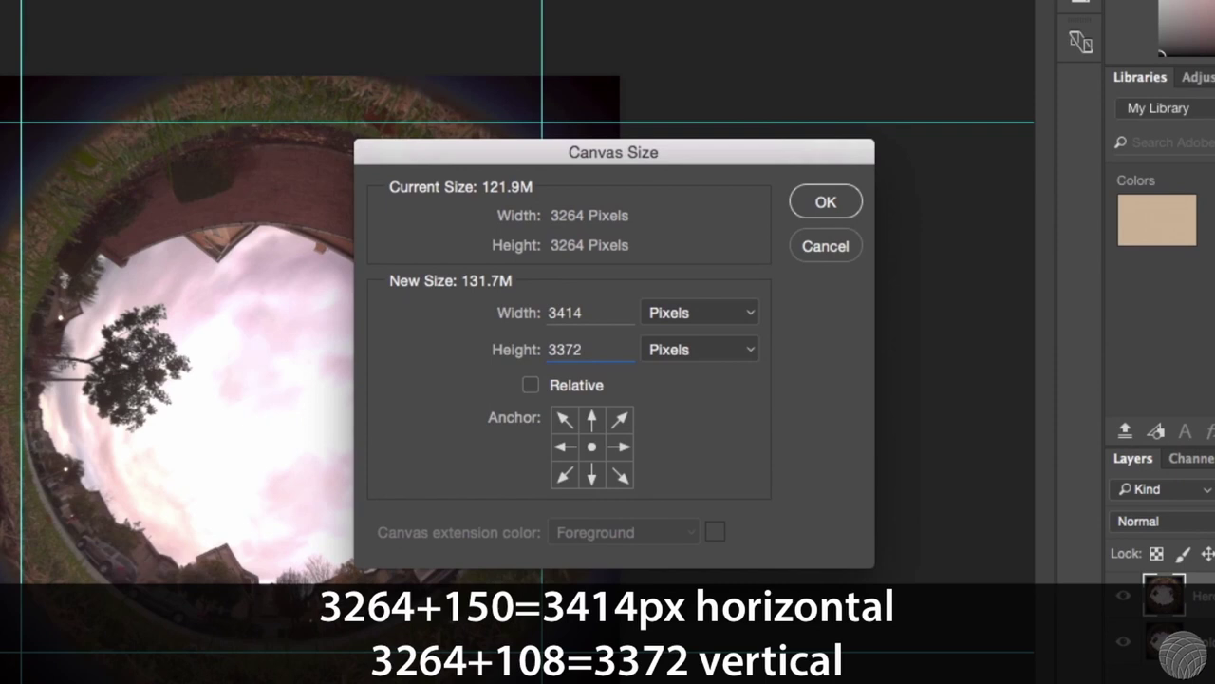
{"action": "left_click", "coordinate": [620, 476]}
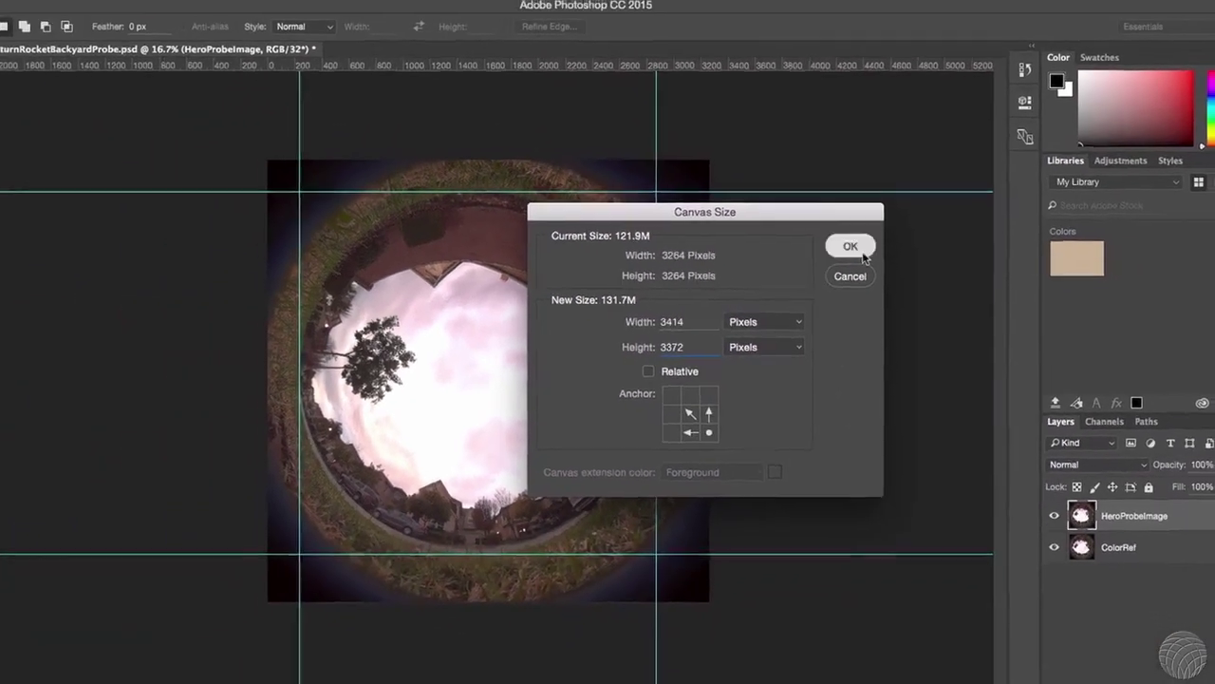
{"action": "left_click", "coordinate": [839, 226]}
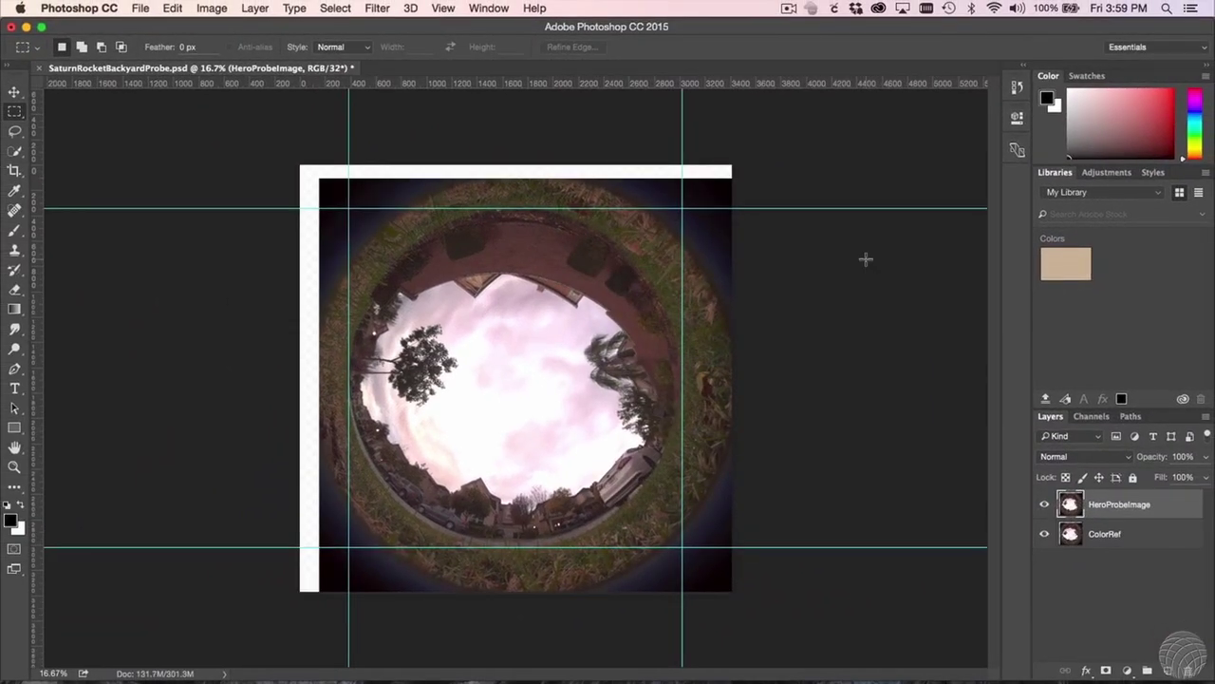
- Apply Polar Coordinates with Polar to Rectangular to unwrap the HeroProbeImage fisheye
{"action": "left_click", "coordinate": [376, 8]}
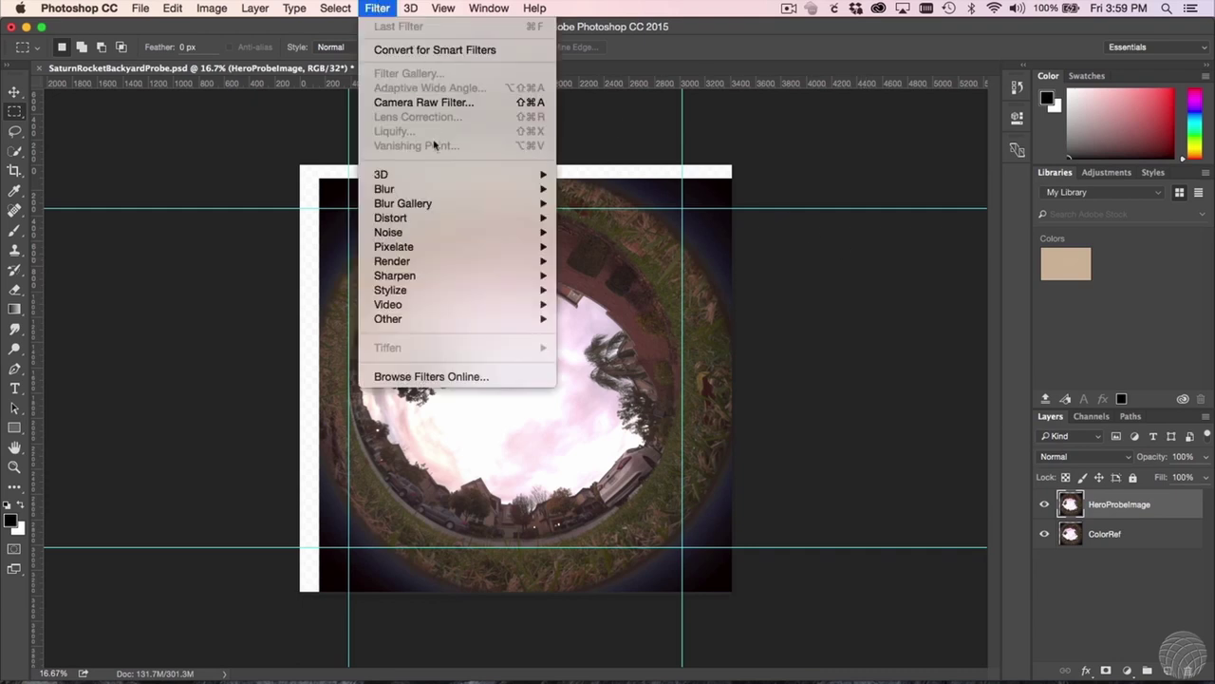
{"action": "mouse_move", "coordinate": [429, 220]}
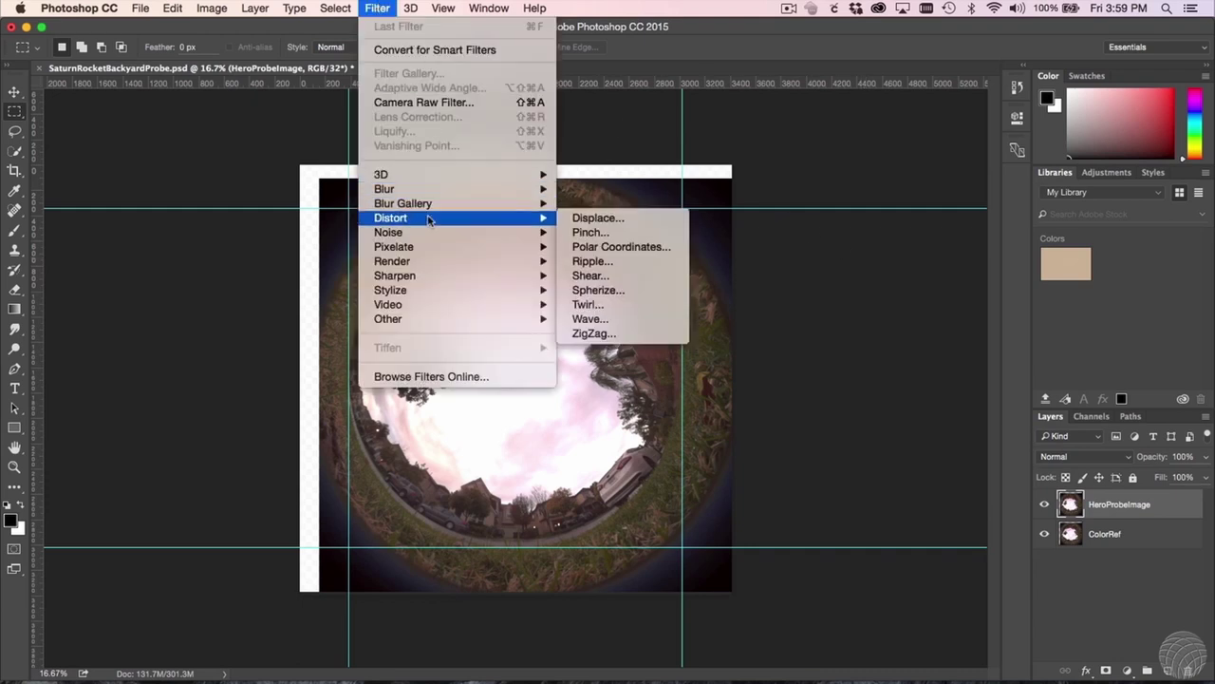
{"action": "left_click", "coordinate": [669, 246]}
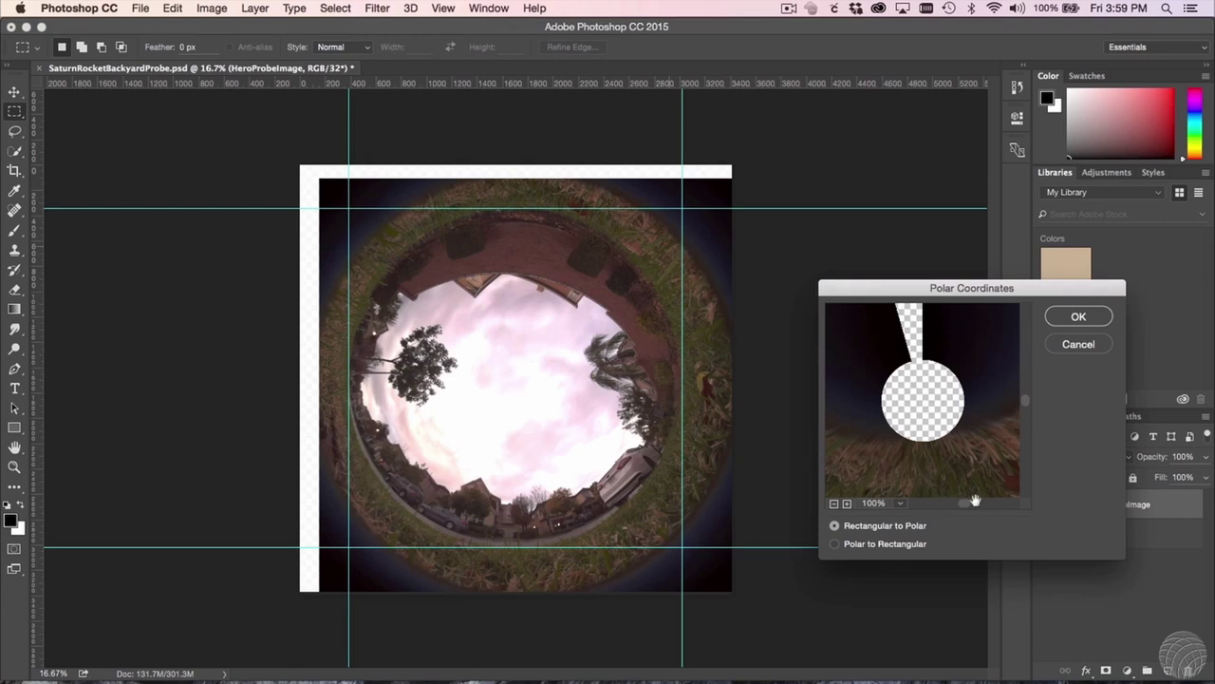
{"action": "left_click", "coordinate": [873, 545]}
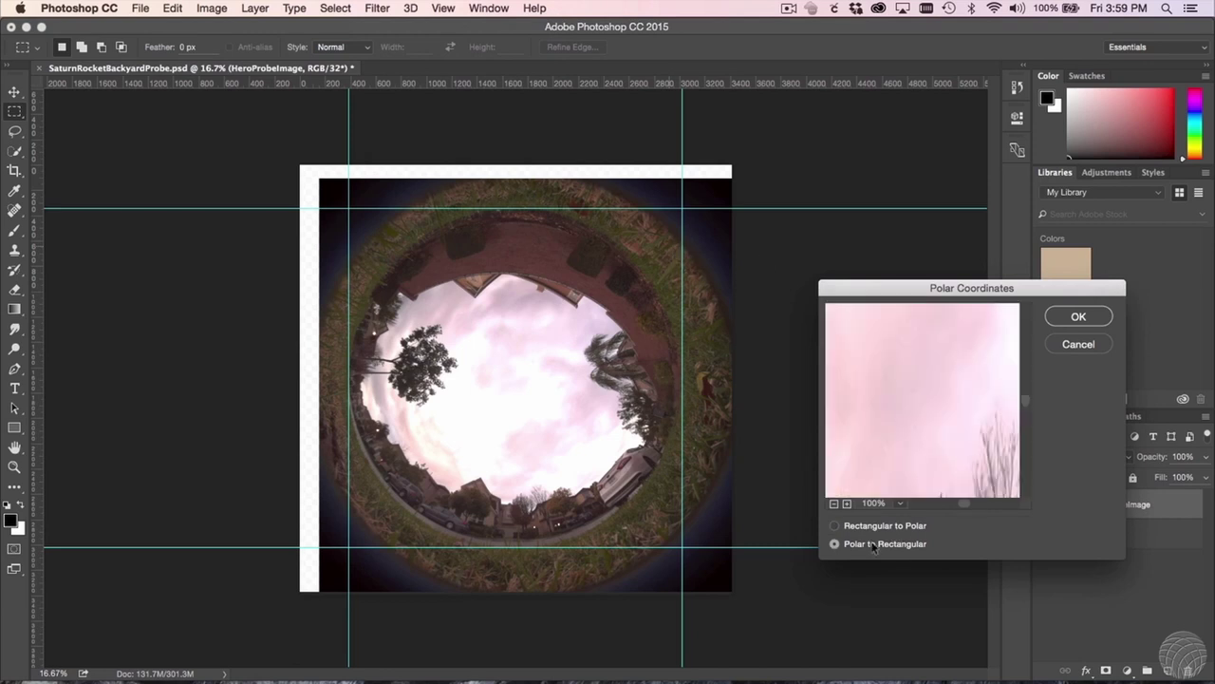
{"action": "left_click", "coordinate": [1079, 316]}
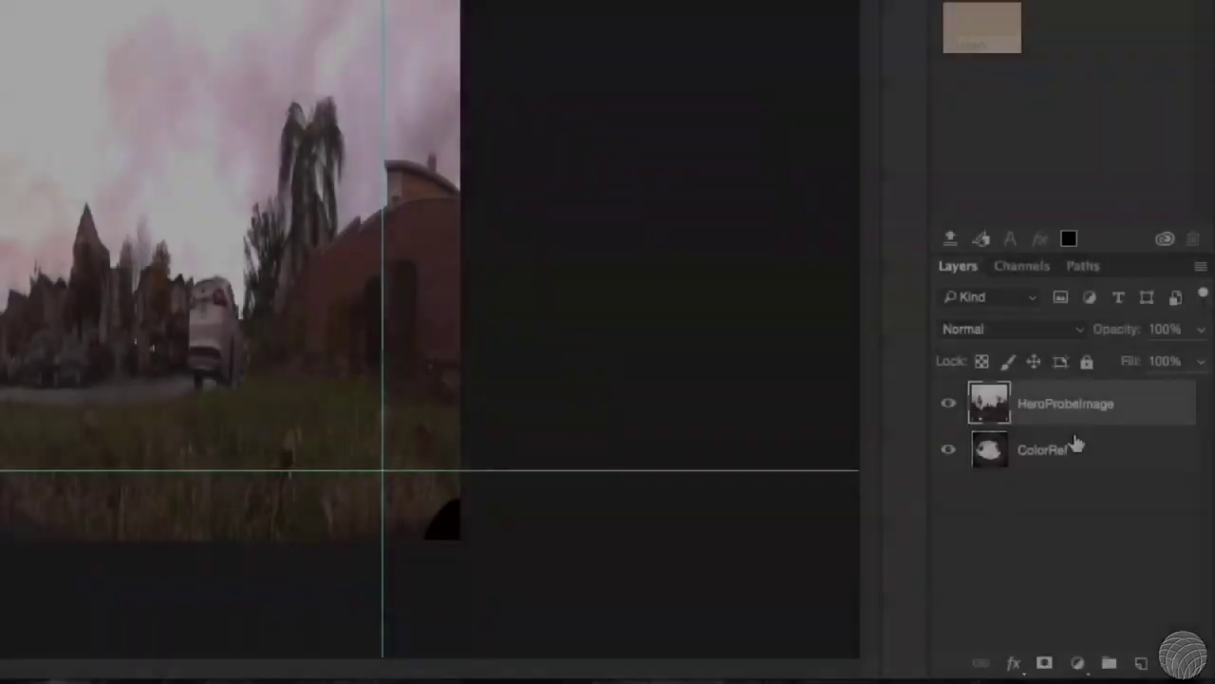
- Reapply the Polar Coordinates unwrap to the ColorRef layer, then reselect HeroProbeImage
{"action": "left_click", "coordinate": [1120, 535]}
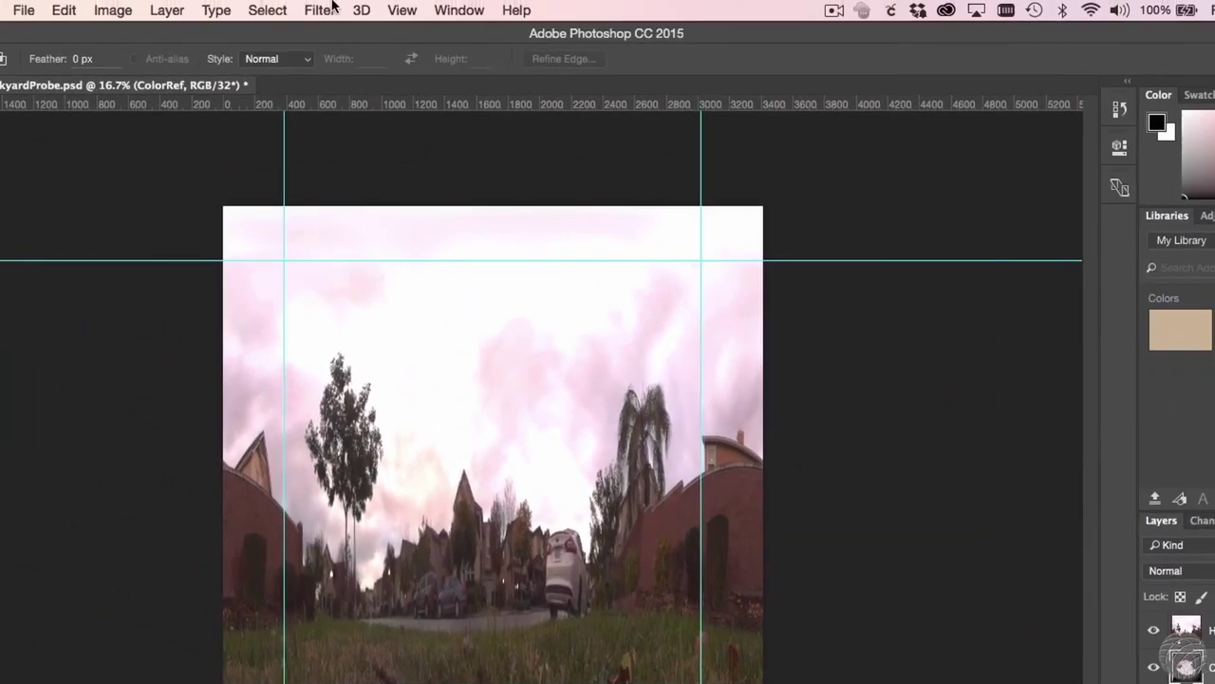
{"action": "left_click", "coordinate": [320, 9]}
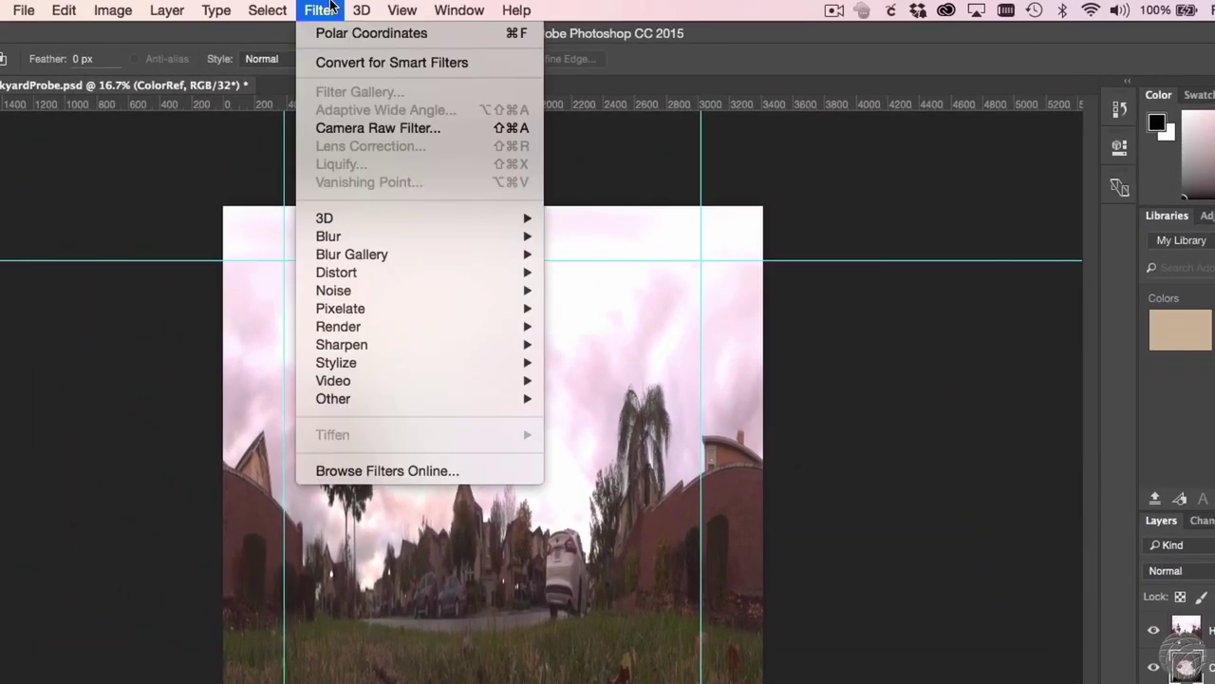
{"action": "left_click", "coordinate": [432, 36]}
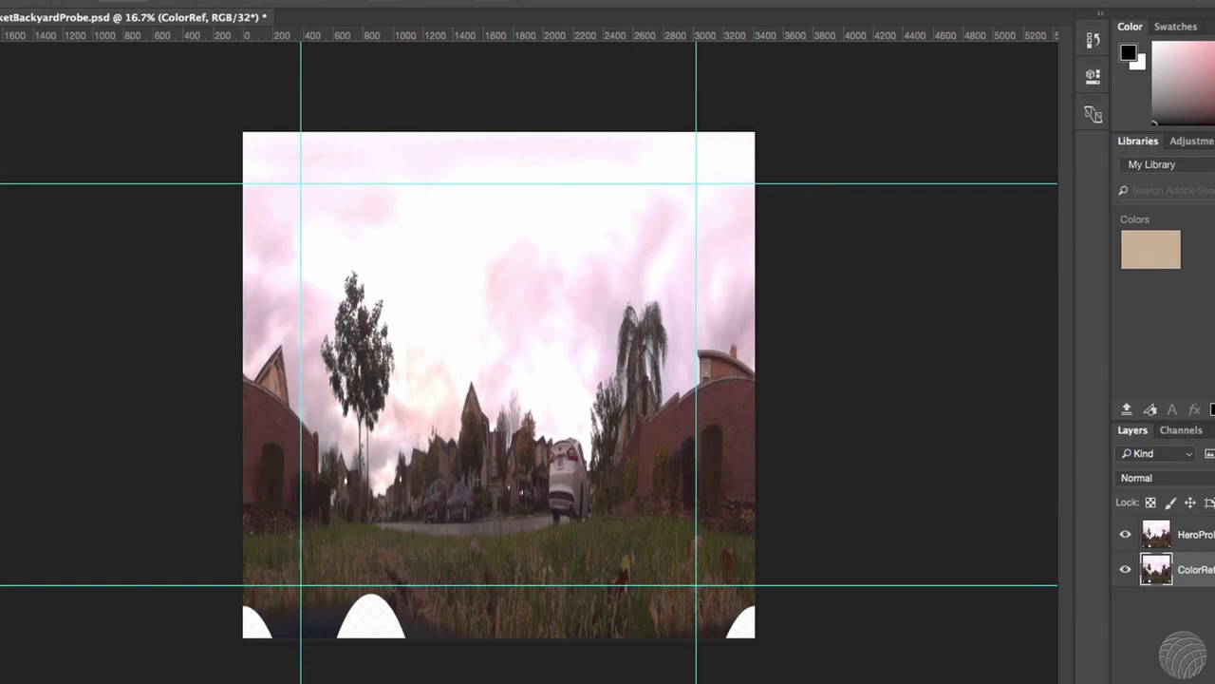
{"action": "key", "text": "alt+]"}
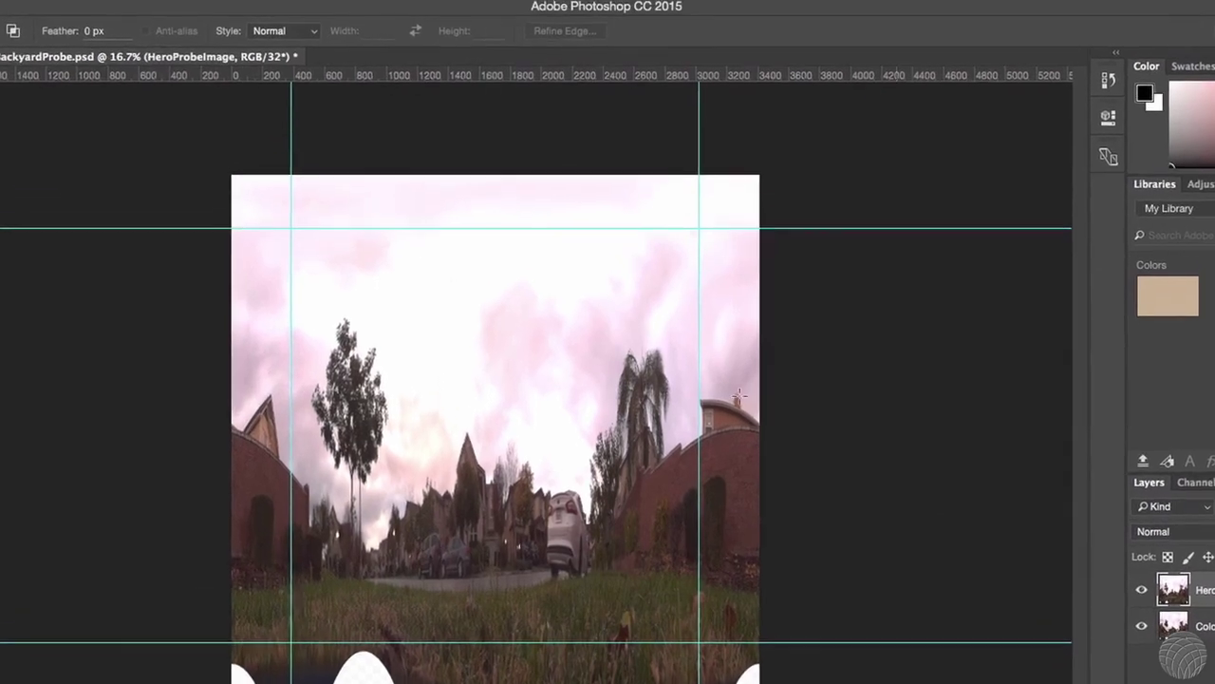
- Offset HeroProbeImage horizontally with Wrap Around, then repeat the same Offset on ColorRef
{"action": "left_click", "coordinate": [327, 2]}
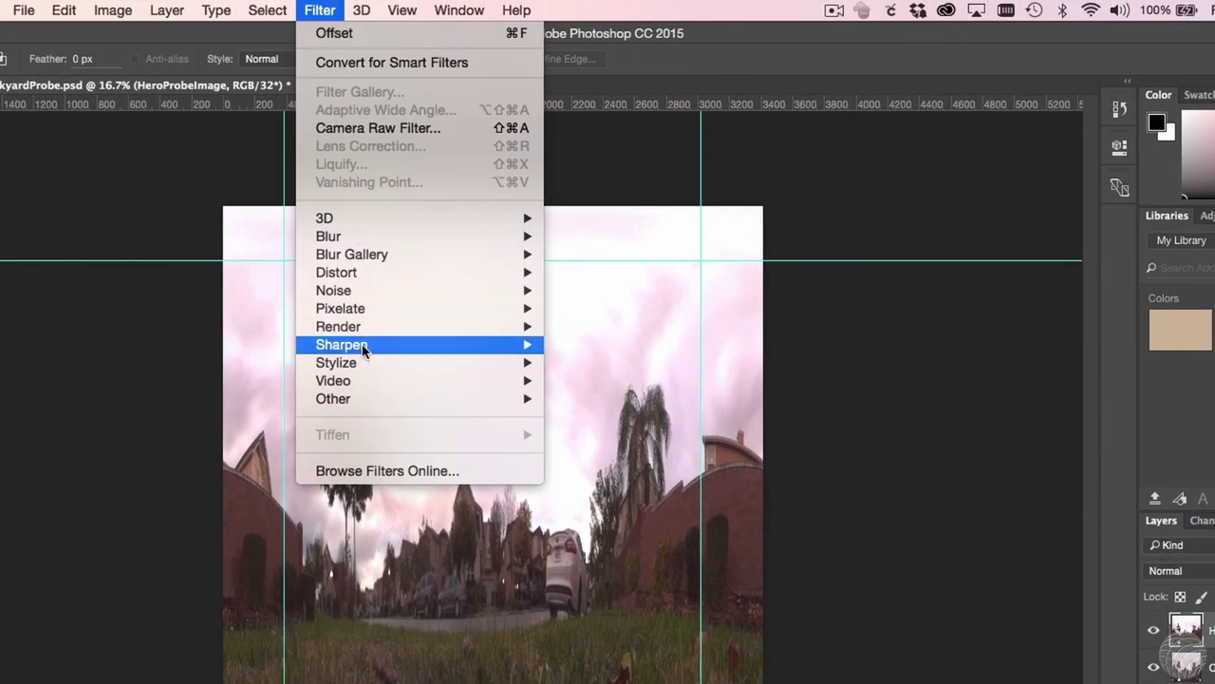
{"action": "mouse_move", "coordinate": [368, 397]}
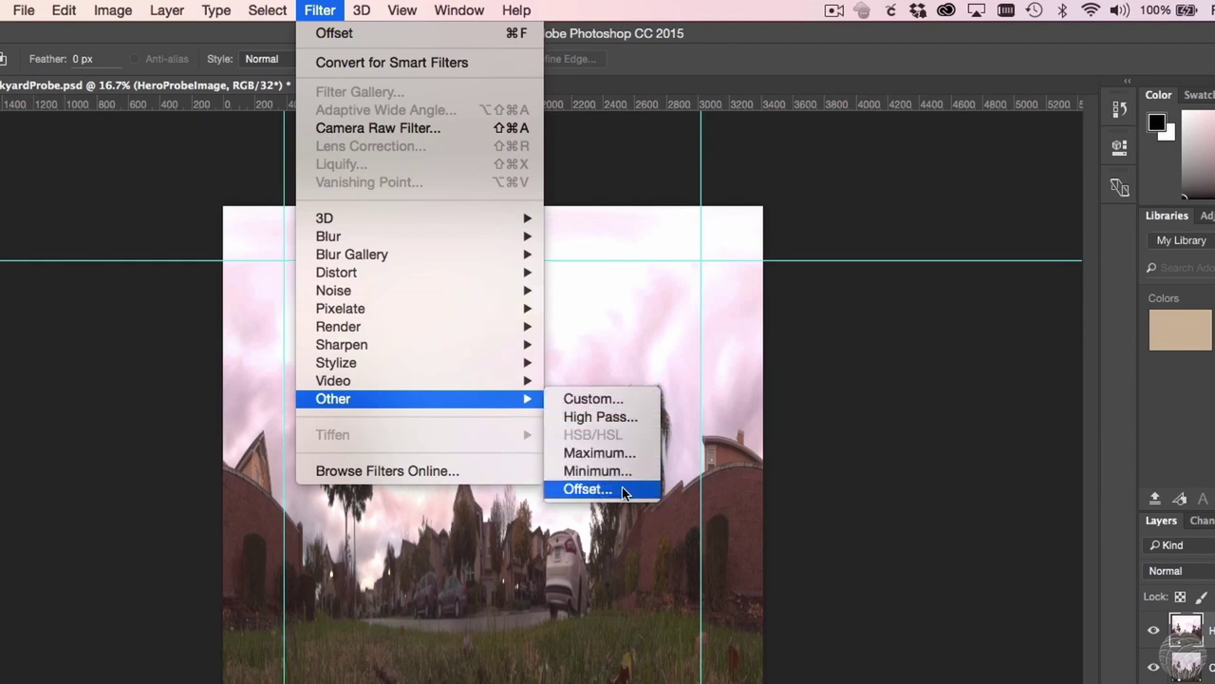
{"action": "left_click", "coordinate": [588, 489]}
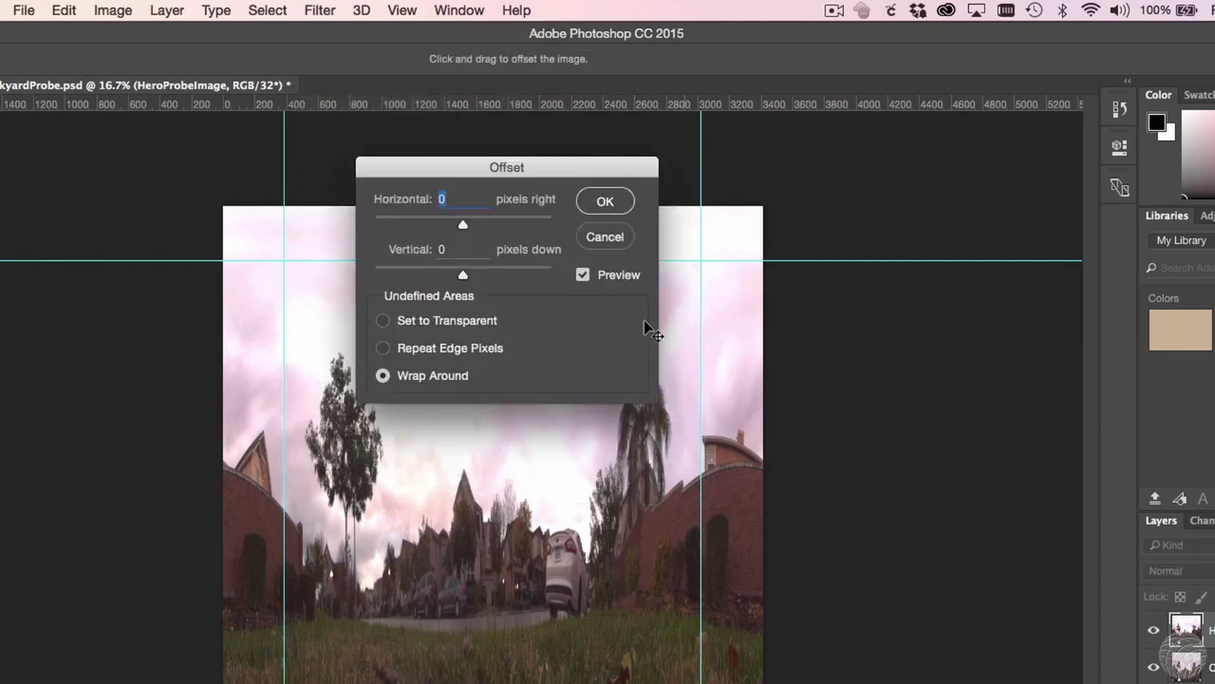
{"action": "left_click_drag", "start_coordinate": [463, 224], "coordinate": [492, 225]}
{"action": "left_click", "coordinate": [604, 201]}
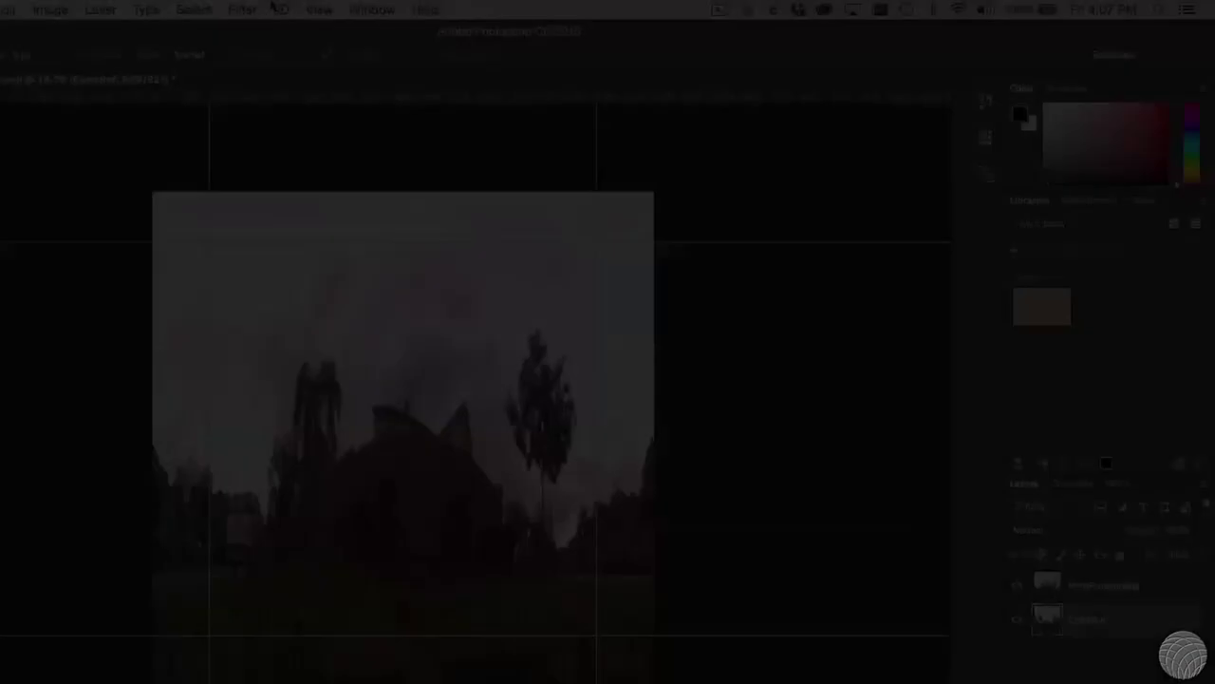
{"action": "left_click", "coordinate": [258, 9]}
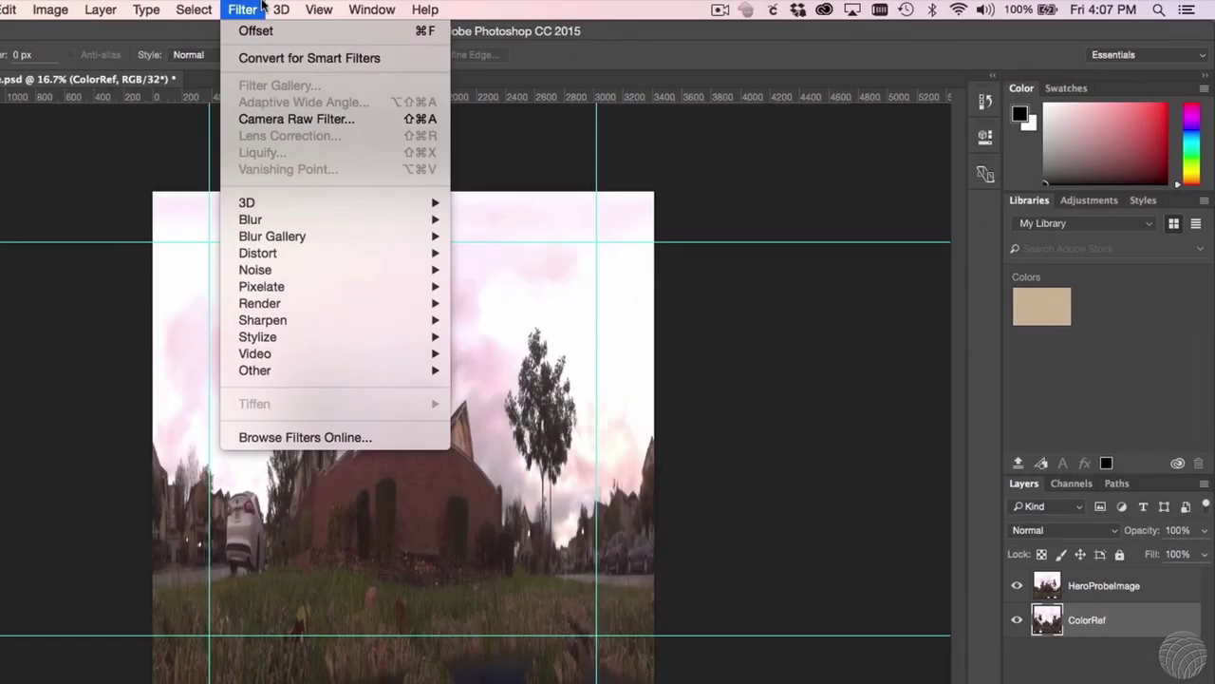
{"action": "left_click", "coordinate": [305, 35]}
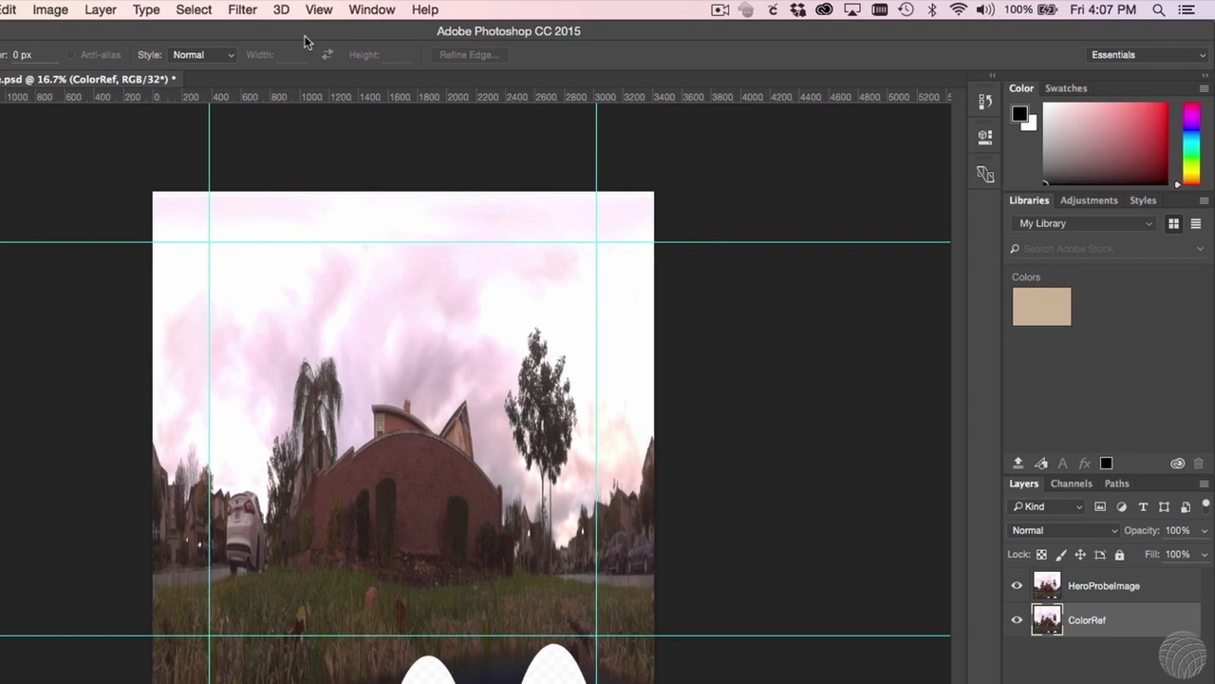
- Resample the image in pixels to 6744 px wide by 3372 px high
{"action": "left_click", "coordinate": [51, 9]}
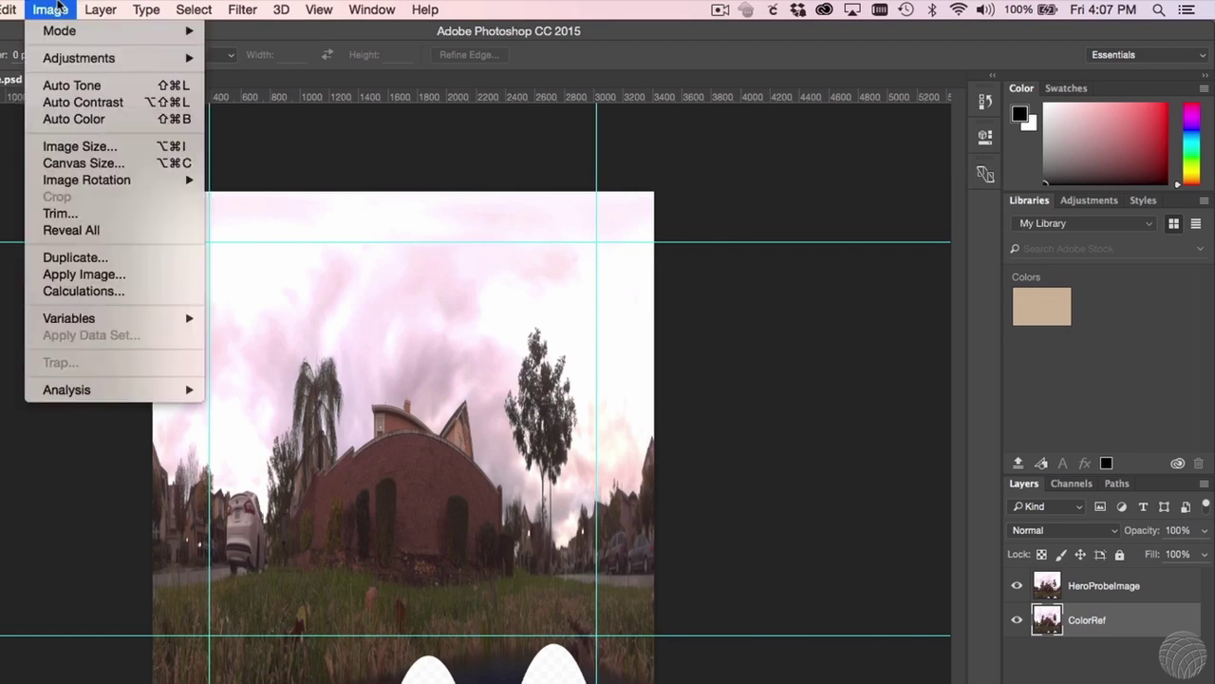
{"action": "left_click", "coordinate": [83, 145]}
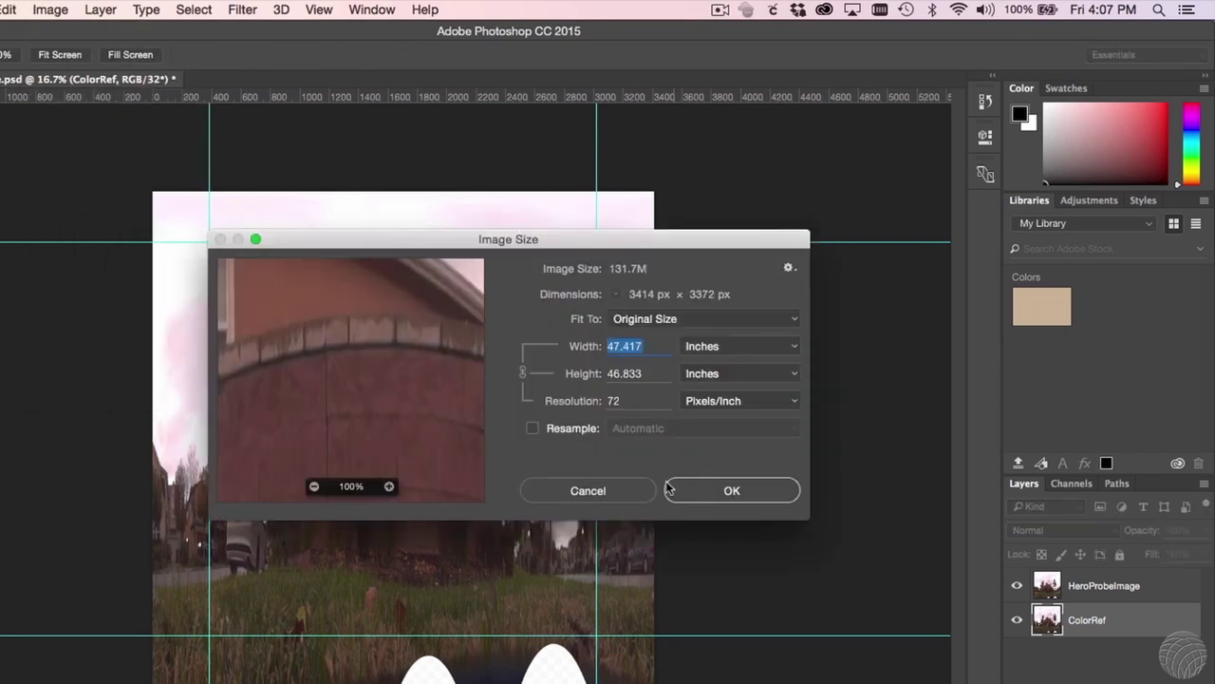
{"action": "left_click", "coordinate": [532, 429]}
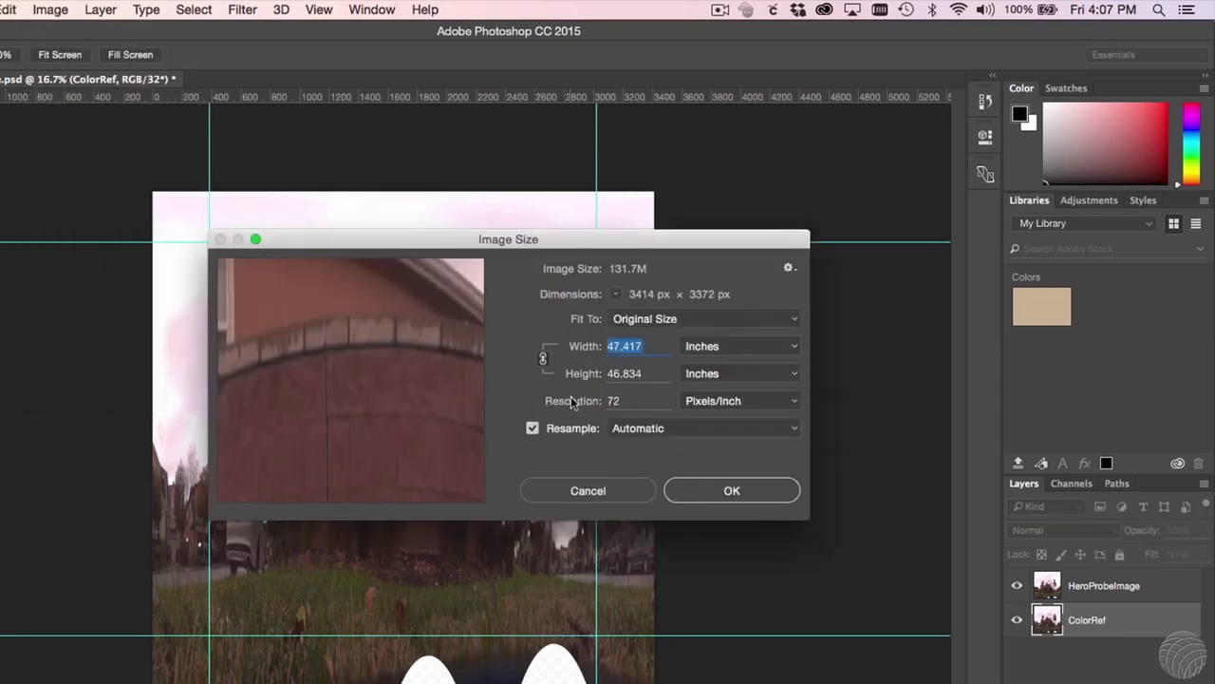
{"action": "left_click", "coordinate": [746, 347]}
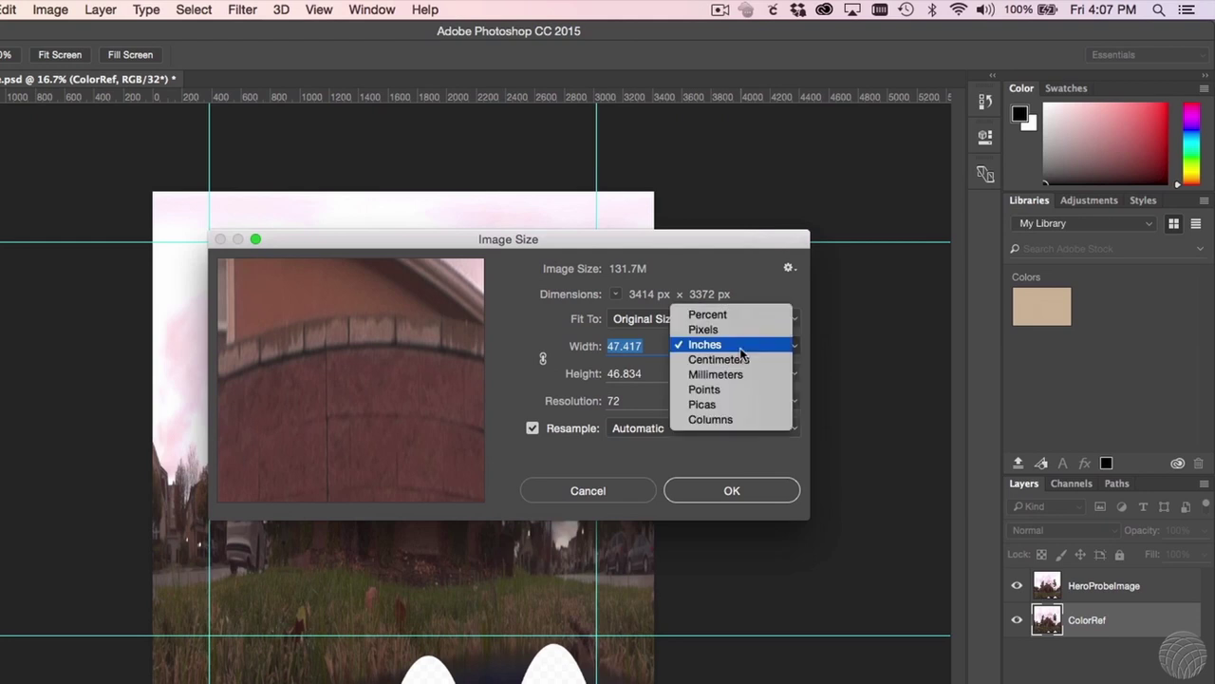
{"action": "left_click", "coordinate": [743, 329]}
{"action": "left_click", "coordinate": [650, 347]}
{"action": "double_click", "coordinate": [650, 347]}
{"action": "type", "text": "6744"}
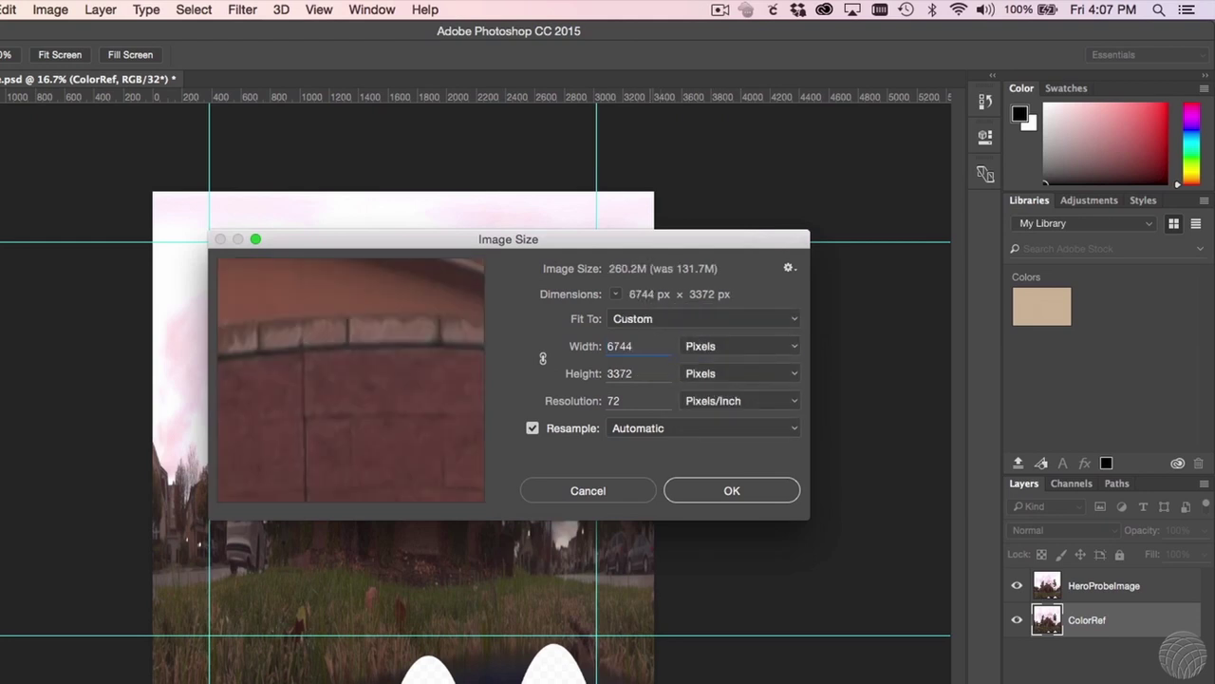
{"action": "left_click", "coordinate": [770, 494]}
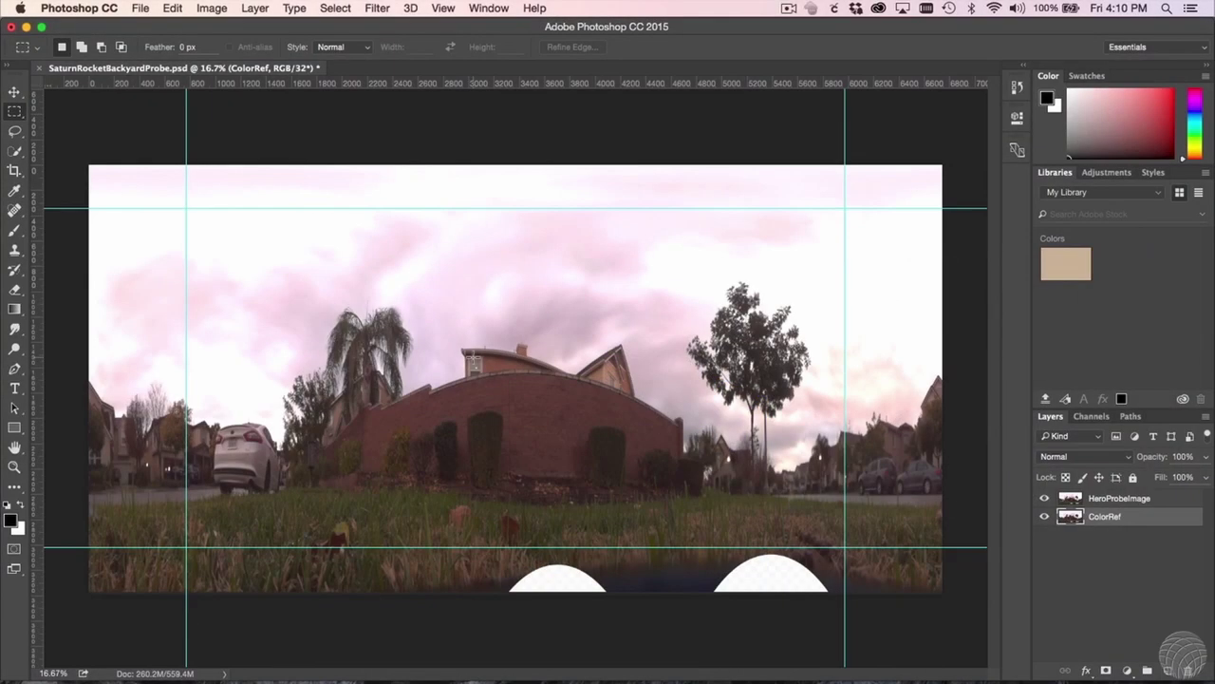
- Add a guide at 1482 px and squash both layers to about 72.78% height
{"action": "left_click_drag", "start_coordinate": [508, 88], "coordinate": [505, 379]}
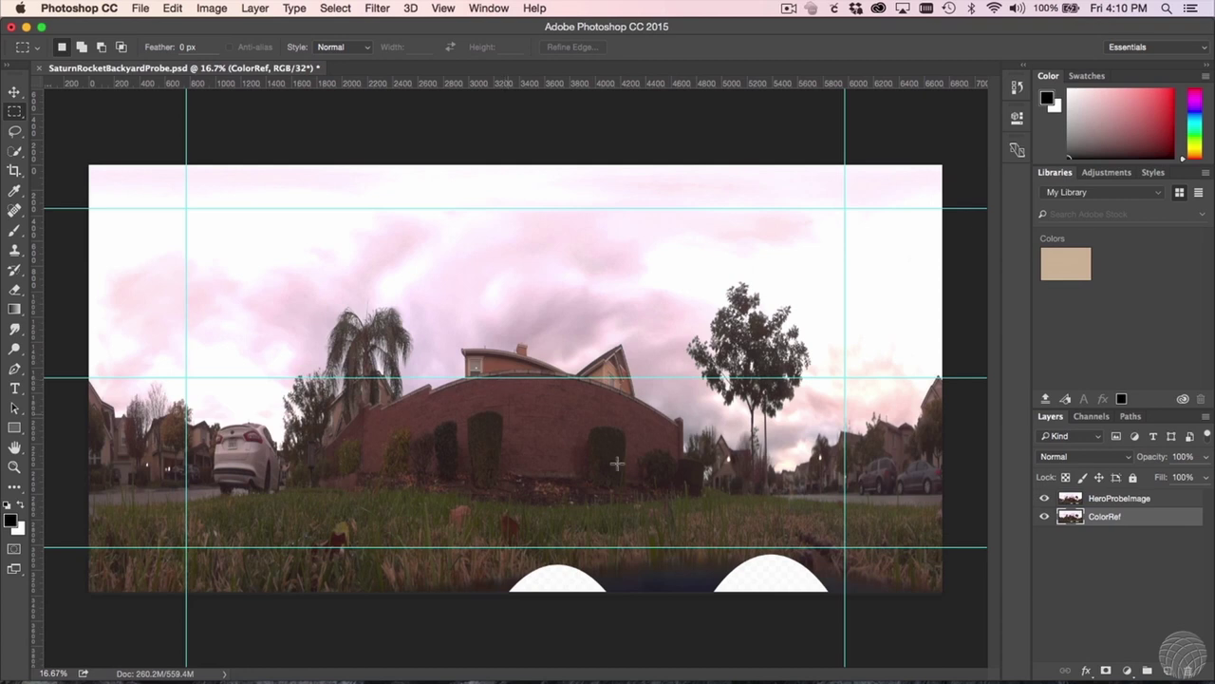
{"action": "left_click", "coordinate": [1187, 498], "text": "shift"}
{"action": "key", "text": "super+t"}
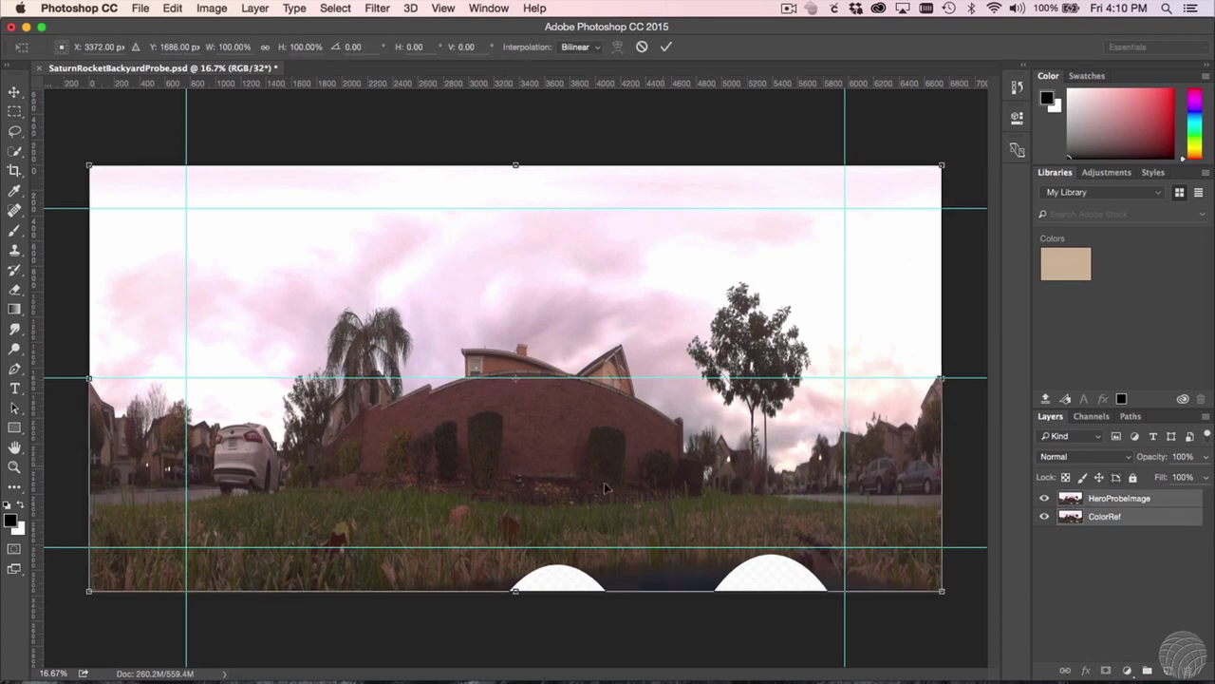
{"action": "left_click_drag", "start_coordinate": [516, 589], "coordinate": [518, 438]}
{"action": "key", "text": "Return"}
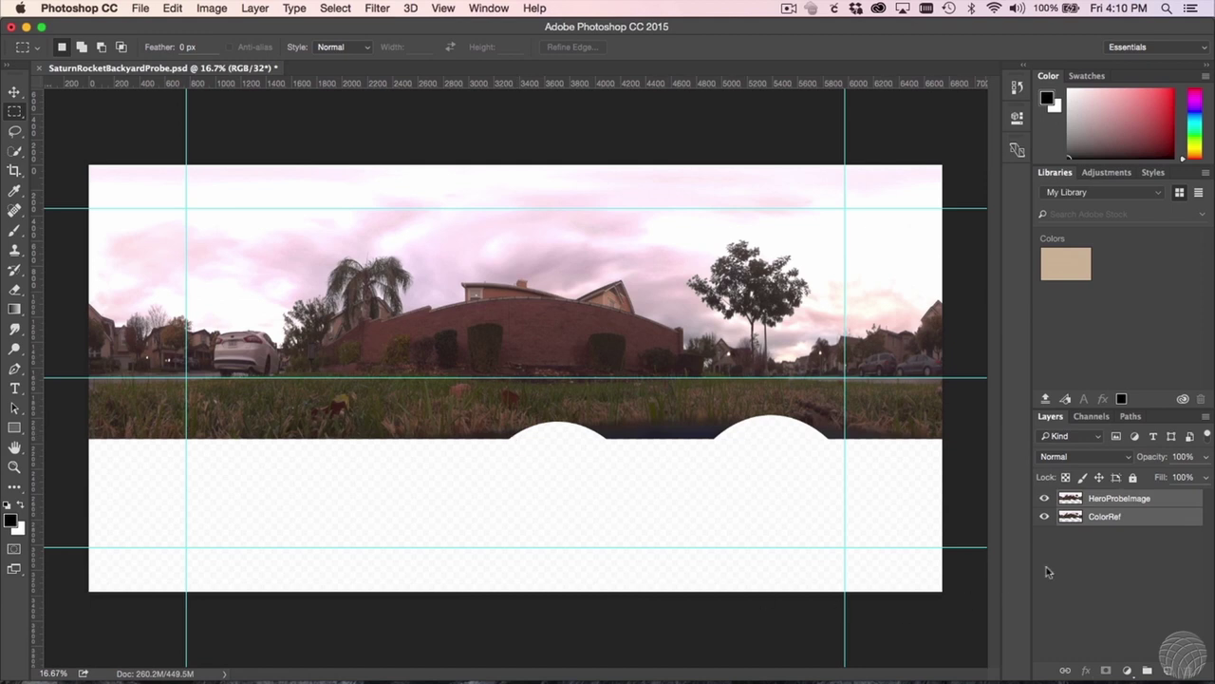
- Toggle HeroProbeImage's visibility to compare it against ColorRef
{"action": "left_click", "coordinate": [1044, 497]}
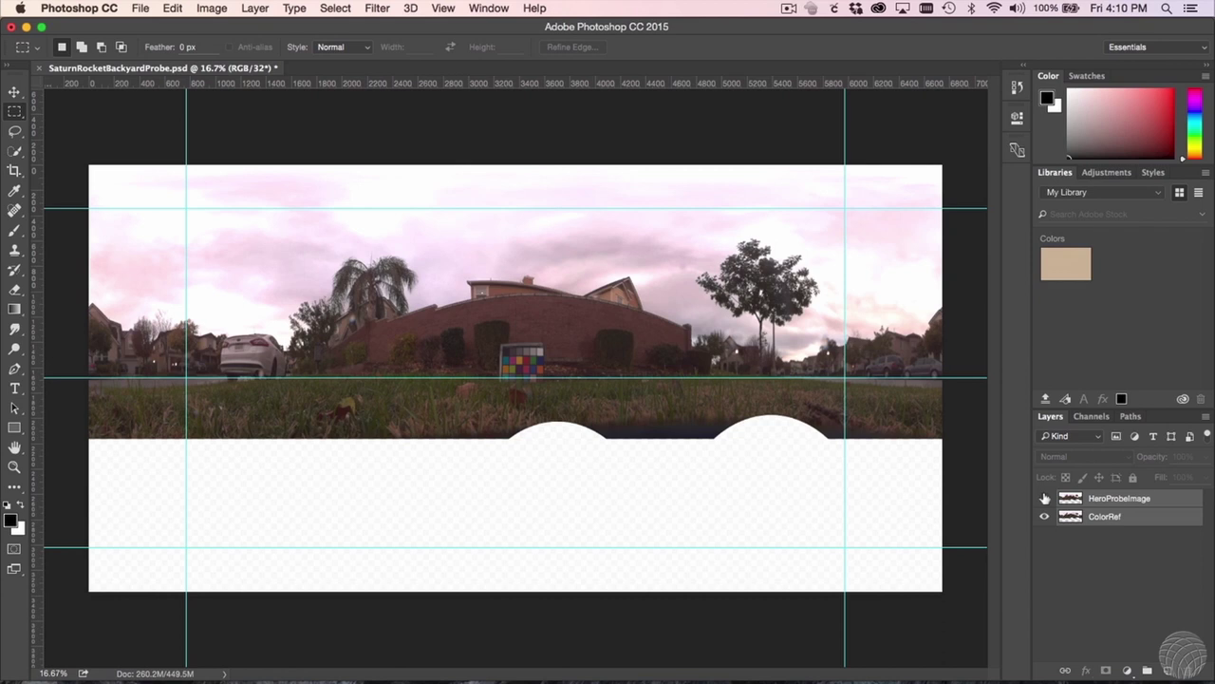
{"action": "left_click", "coordinate": [1044, 498]}
{"action": "left_click", "coordinate": [1044, 497]}
{"action": "left_click", "coordinate": [1044, 498]}
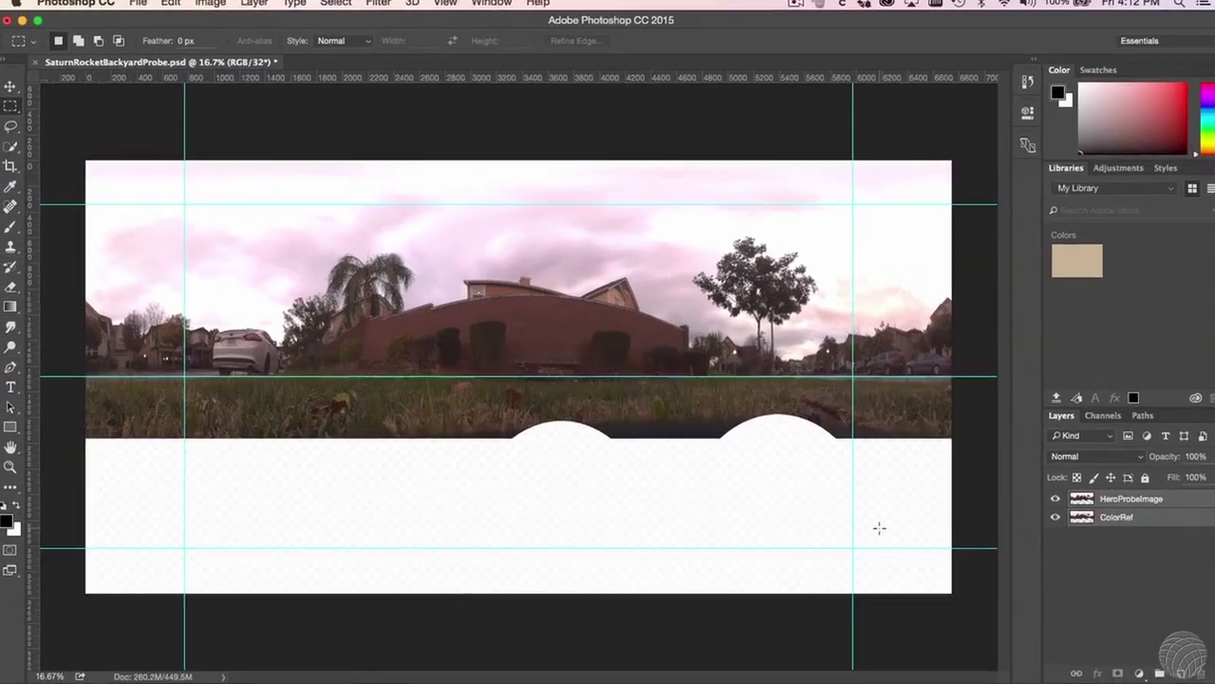
- Clone grass on HeroProbeImage with 250–500 px brushes to fill the empty band and cover the white bumps
{"action": "left_click", "coordinate": [1160, 504]}
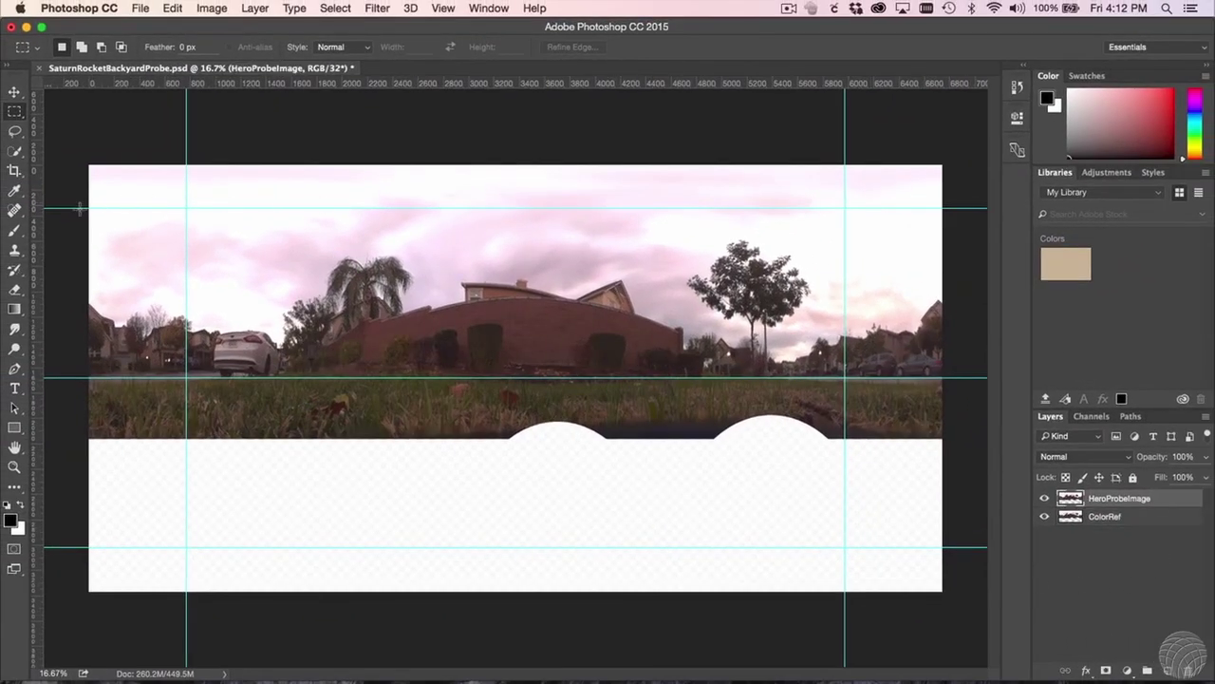
{"action": "left_click", "coordinate": [14, 248]}
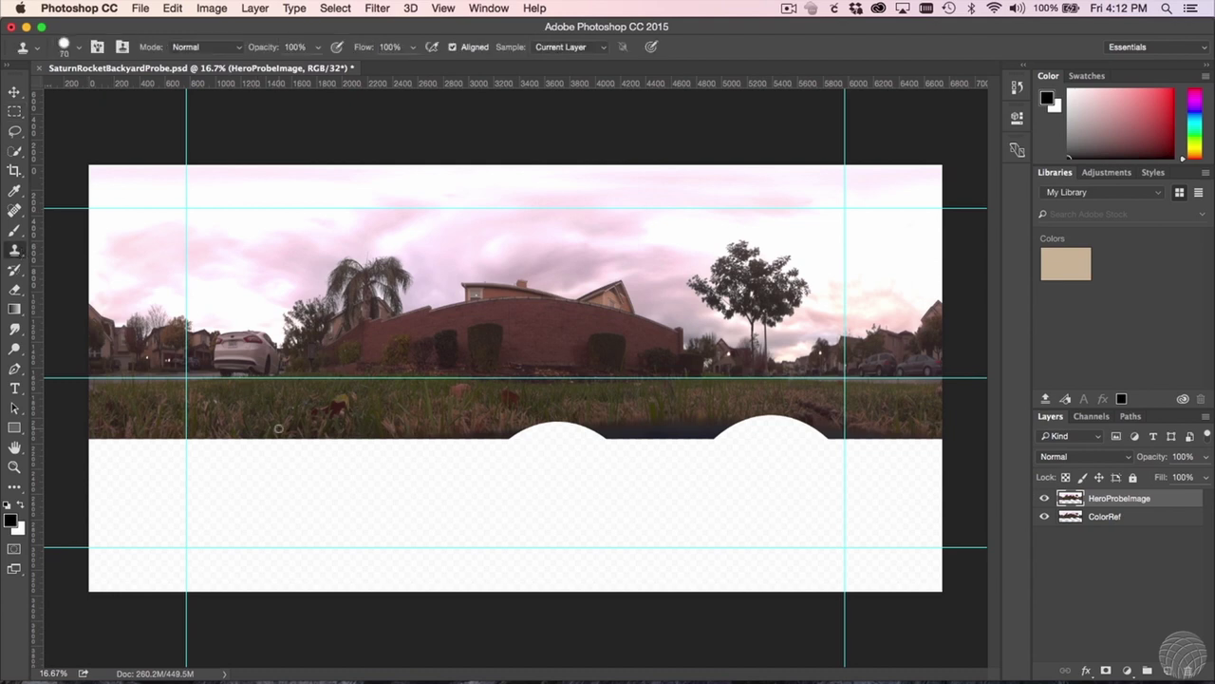
{"action": "key", "text": "bracketright"}
{"action": "key", "text": "bracketright"}
{"action": "key", "text": "bracketright"}
{"action": "key", "text": "bracketright"}
{"action": "key", "text": "bracketright"}
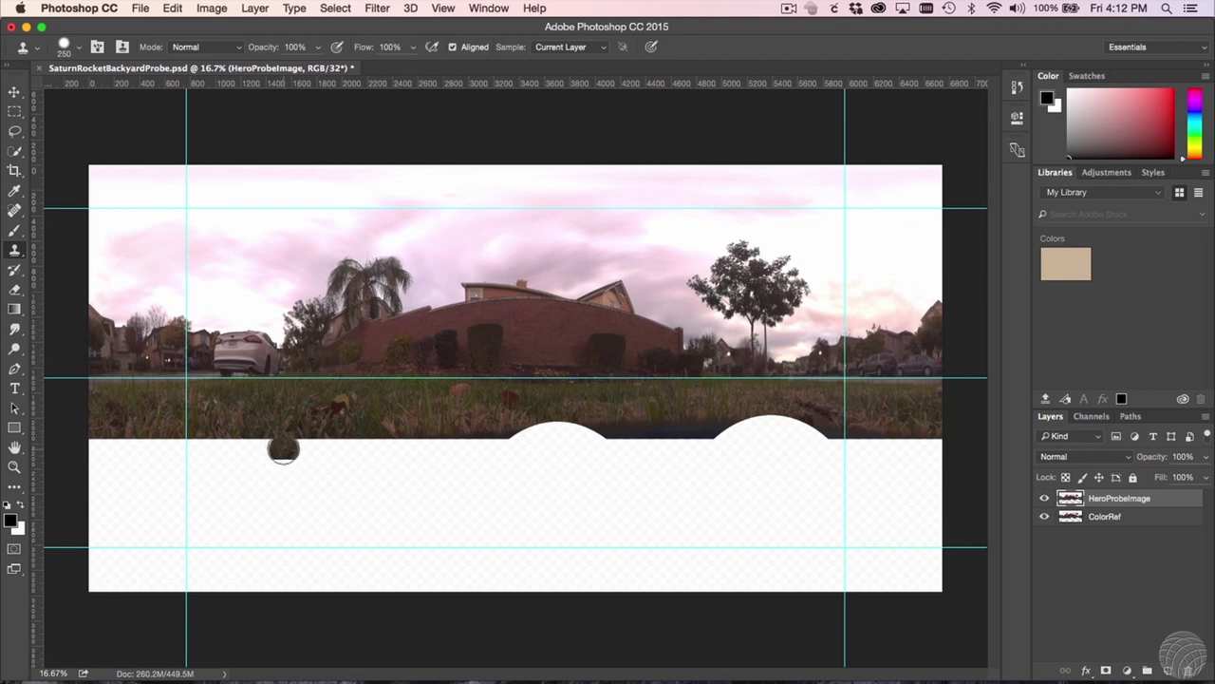
{"action": "mouse_move", "coordinate": [280, 446]}
{"action": "left_mouse_down"}
{"action": "mouse_move", "coordinate": [222, 450]}
{"action": "mouse_move", "coordinate": [467, 452]}
{"action": "left_mouse_up"}
{"action": "left_click", "coordinate": [252, 404], "text": "alt"}
{"action": "mouse_move", "coordinate": [225, 440]}
{"action": "left_mouse_down"}
{"action": "mouse_move", "coordinate": [187, 448]}
{"action": "mouse_move", "coordinate": [214, 444]}
{"action": "mouse_move", "coordinate": [98, 442]}
{"action": "left_mouse_up"}
{"action": "mouse_move", "coordinate": [398, 414]}
{"action": "left_mouse_down"}
{"action": "mouse_move", "coordinate": [475, 442]}
{"action": "mouse_move", "coordinate": [496, 429]}
{"action": "mouse_move", "coordinate": [665, 444]}
{"action": "mouse_move", "coordinate": [807, 434]}
{"action": "mouse_move", "coordinate": [722, 427]}
{"action": "mouse_move", "coordinate": [924, 434]}
{"action": "mouse_move", "coordinate": [203, 448]}
{"action": "mouse_move", "coordinate": [141, 462]}
{"action": "left_mouse_up"}
{"action": "mouse_move", "coordinate": [768, 421]}
{"action": "left_mouse_down"}
{"action": "mouse_move", "coordinate": [854, 471]}
{"action": "mouse_move", "coordinate": [298, 456]}
{"action": "left_mouse_up"}
{"action": "key", "text": "bracketright"}
{"action": "key", "text": "bracketright"}
{"action": "key", "text": "bracketright"}
{"action": "right_click", "coordinate": [377, 421]}
{"action": "mouse_move", "coordinate": [377, 421]}
{"action": "left_mouse_down"}
{"action": "mouse_move", "coordinate": [795, 434]}
{"action": "mouse_move", "coordinate": [882, 488]}
{"action": "mouse_move", "coordinate": [484, 537]}
{"action": "mouse_move", "coordinate": [816, 522]}
{"action": "mouse_move", "coordinate": [681, 564]}
{"action": "mouse_move", "coordinate": [225, 516]}
{"action": "mouse_move", "coordinate": [116, 563]}
{"action": "mouse_move", "coordinate": [886, 584]}
{"action": "left_mouse_up"}
- Copy a lassoed band of grass to new layers, move a copy over the white strip, and merge them with ColorRef
{"action": "key", "text": "l"}
{"action": "mouse_move", "coordinate": [90, 415]}
{"action": "left_mouse_down"}
{"action": "mouse_move", "coordinate": [461, 461]}
{"action": "mouse_move", "coordinate": [76, 427]}
{"action": "left_mouse_up"}
{"action": "key", "text": "ctrl+j"}
{"action": "left_click", "coordinate": [1044, 497]}
{"action": "key", "text": "v"}
{"action": "key", "text": "ctrl+j"}
{"action": "mouse_move", "coordinate": [703, 446]}
{"action": "left_mouse_down"}
{"action": "mouse_move", "coordinate": [687, 492]}
{"action": "mouse_move", "coordinate": [552, 514]}
{"action": "mouse_move", "coordinate": [681, 509]}
{"action": "mouse_move", "coordinate": [703, 495]}
{"action": "left_mouse_up"}
{"action": "key", "text": "ctrl+j"}
{"action": "key", "text": "e"}
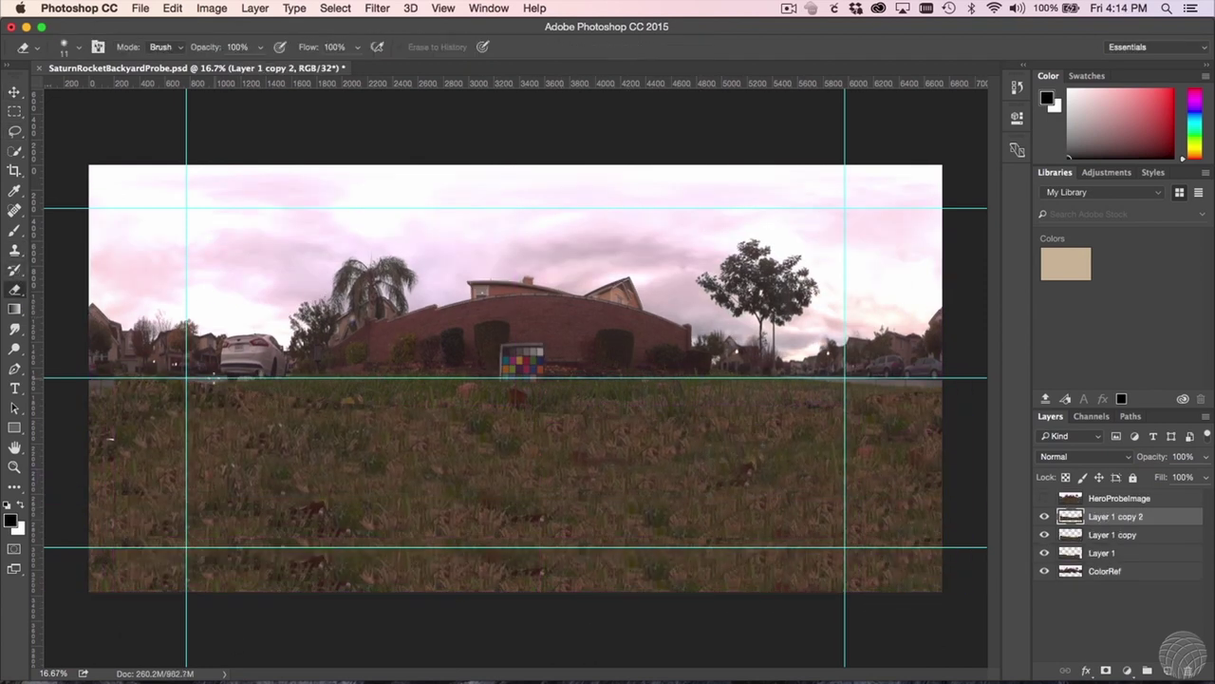
{"action": "key", "text": "ctrl+shift+e"}
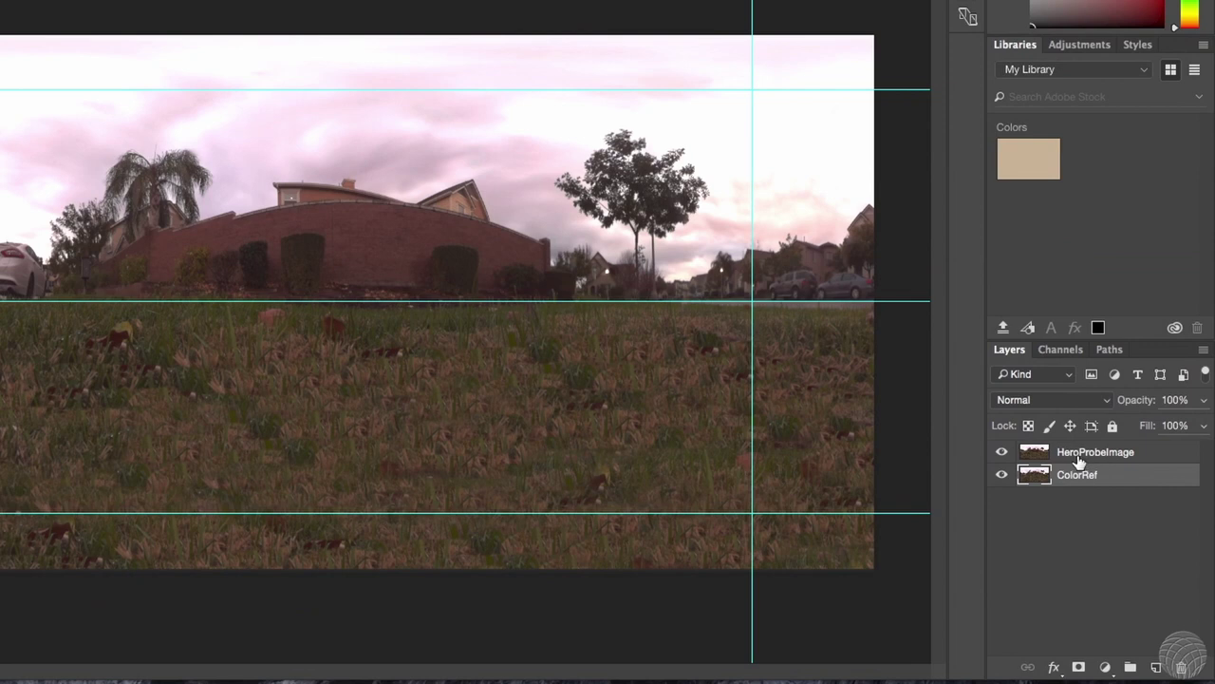
- Offset the HeroProbeImage layer 1876 px horizontally with Wrap Around
{"action": "left_click", "coordinate": [1078, 457]}
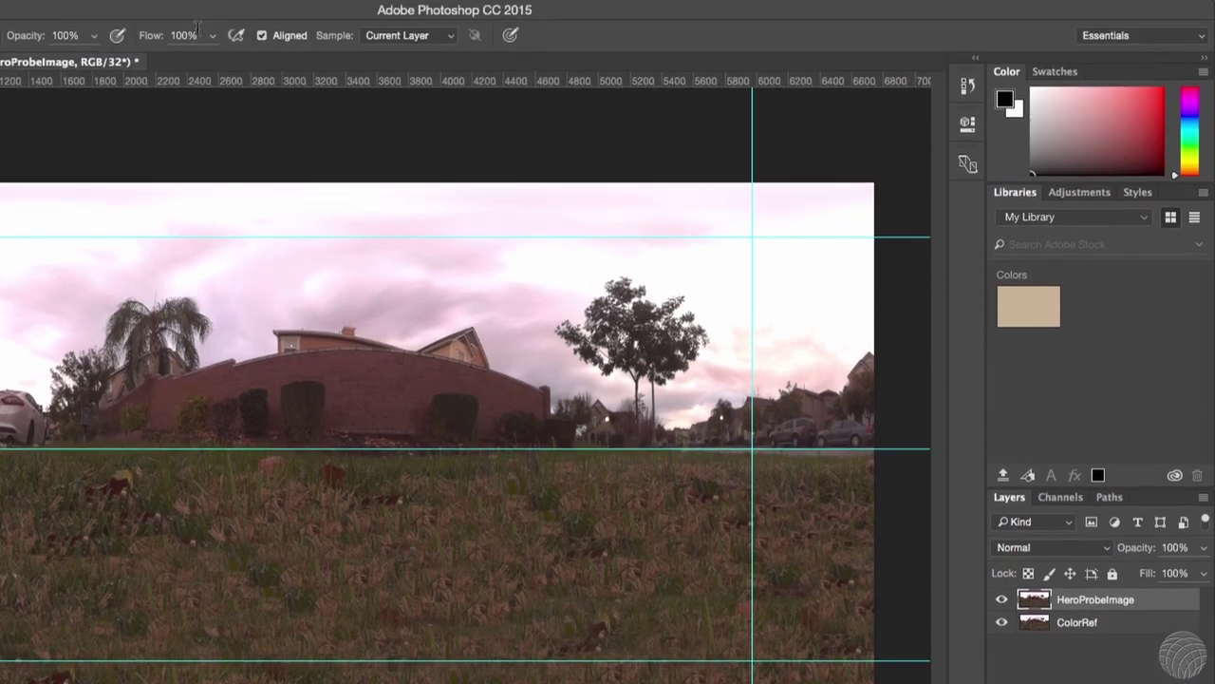
{"action": "left_click", "coordinate": [176, 10]}
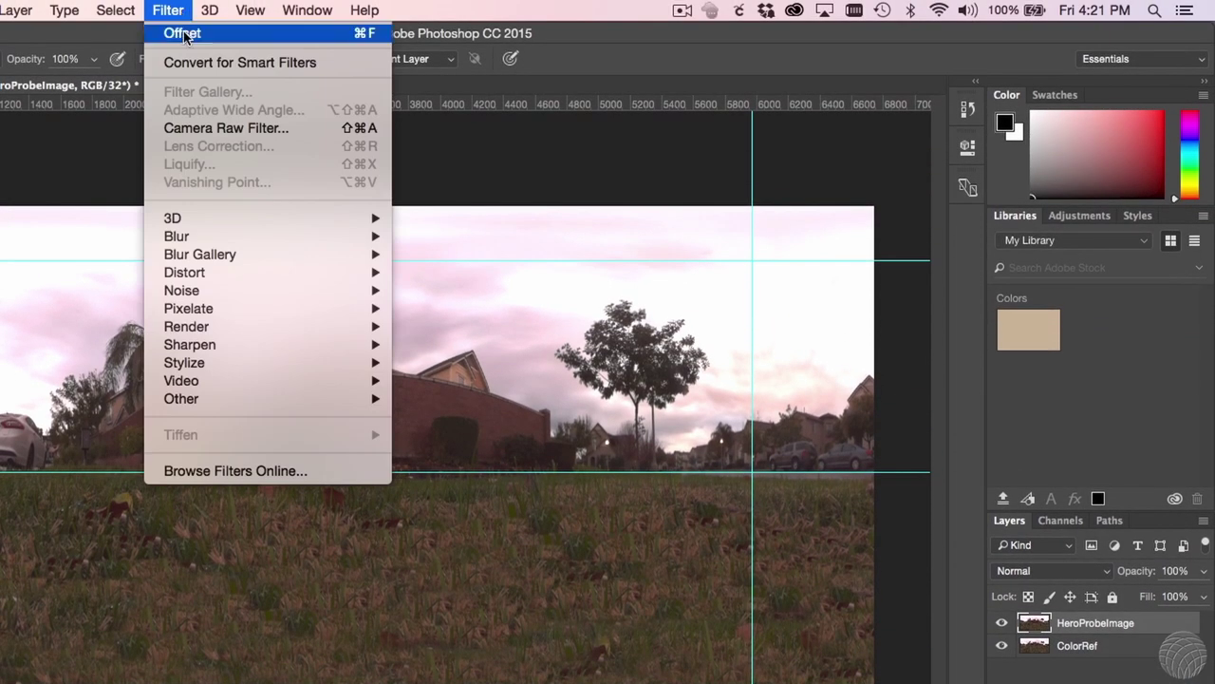
{"action": "mouse_move", "coordinate": [242, 397]}
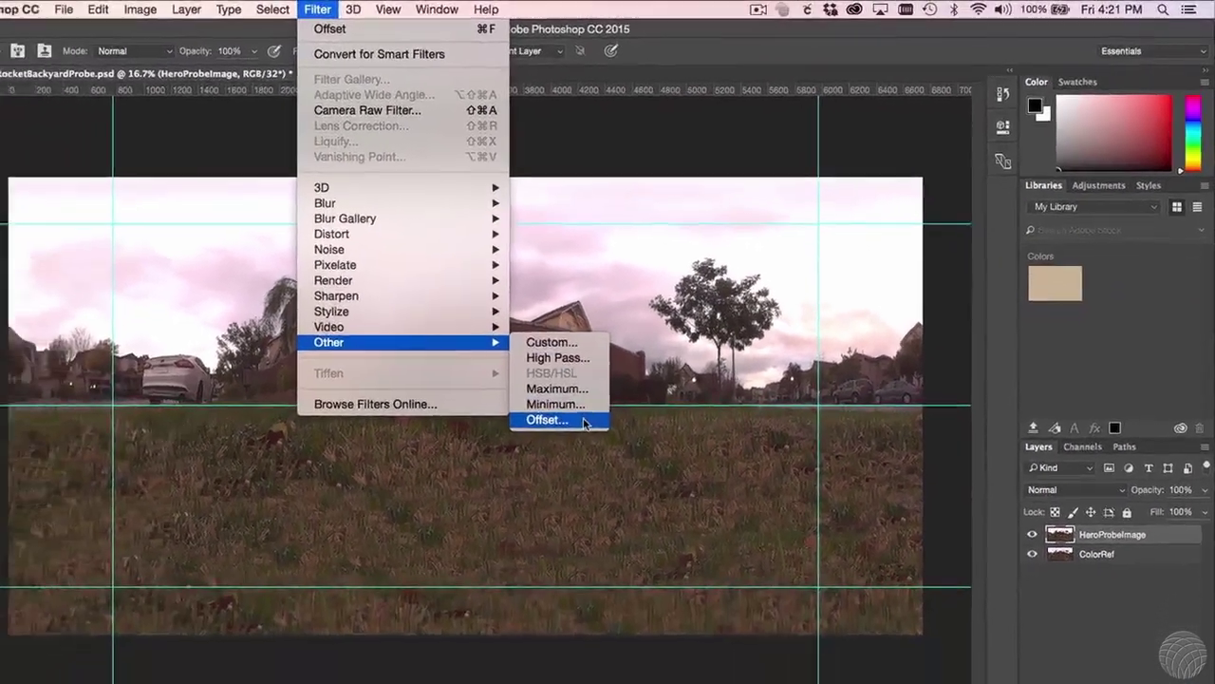
{"action": "left_click", "coordinate": [468, 468]}
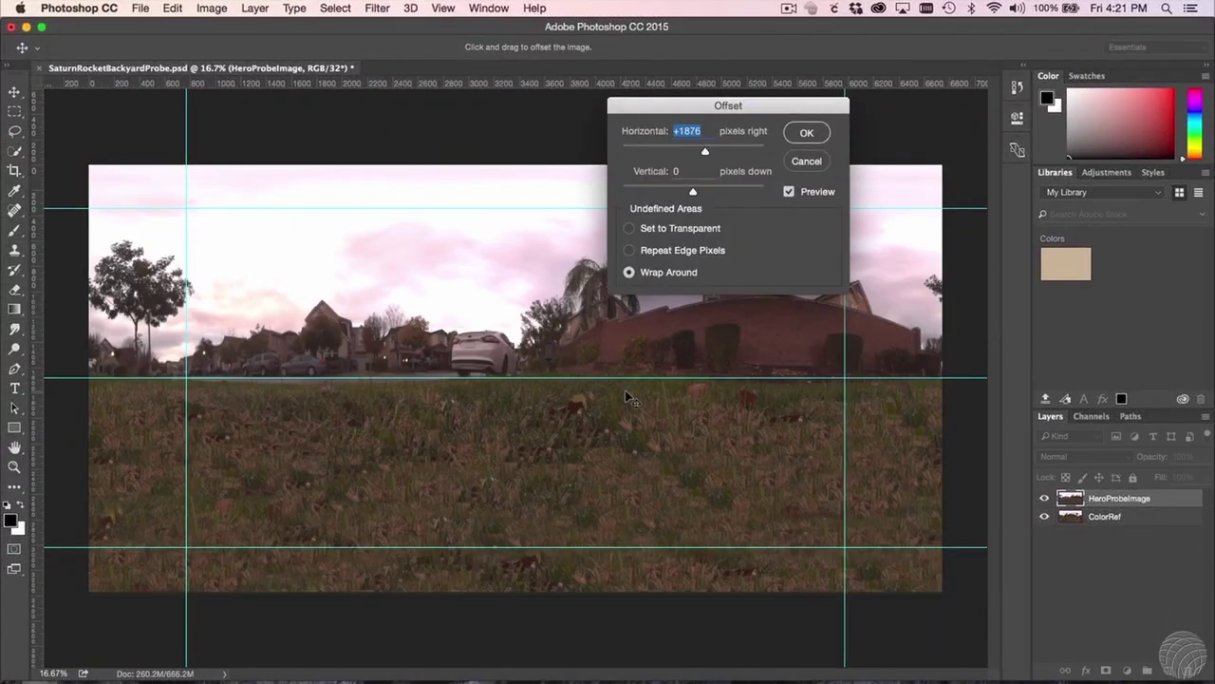
{"action": "left_click", "coordinate": [806, 133]}
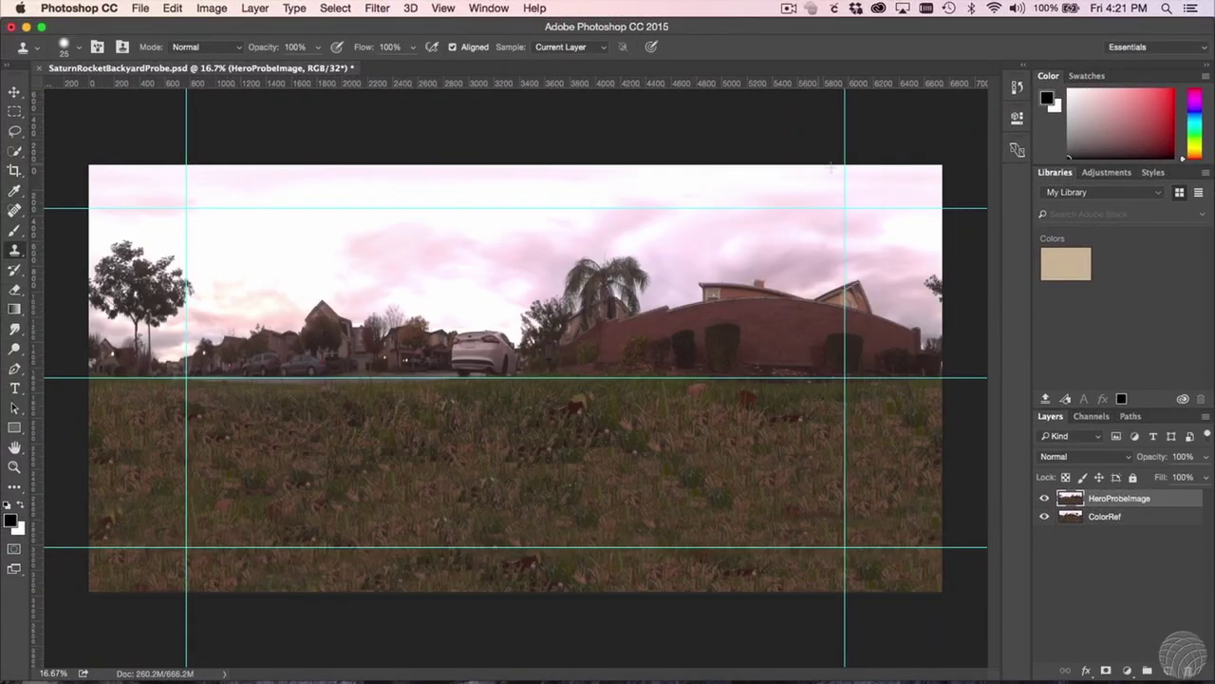
{"action": "key", "text": "bracketright"}
{"action": "key", "text": "bracketright"}
{"action": "key", "text": "bracketright"}
{"action": "key", "text": "bracketright"}
{"action": "key", "text": "bracketright"}
{"action": "key", "text": "bracketright"}
{"action": "key", "text": "bracketright"}
{"action": "key", "text": "bracketright"}
{"action": "key", "text": "bracketright"}
{"action": "key", "text": "bracketright"}
{"action": "key", "text": "bracketright"}
{"action": "key", "text": "bracketright"}
{"action": "key", "text": "bracketright"}
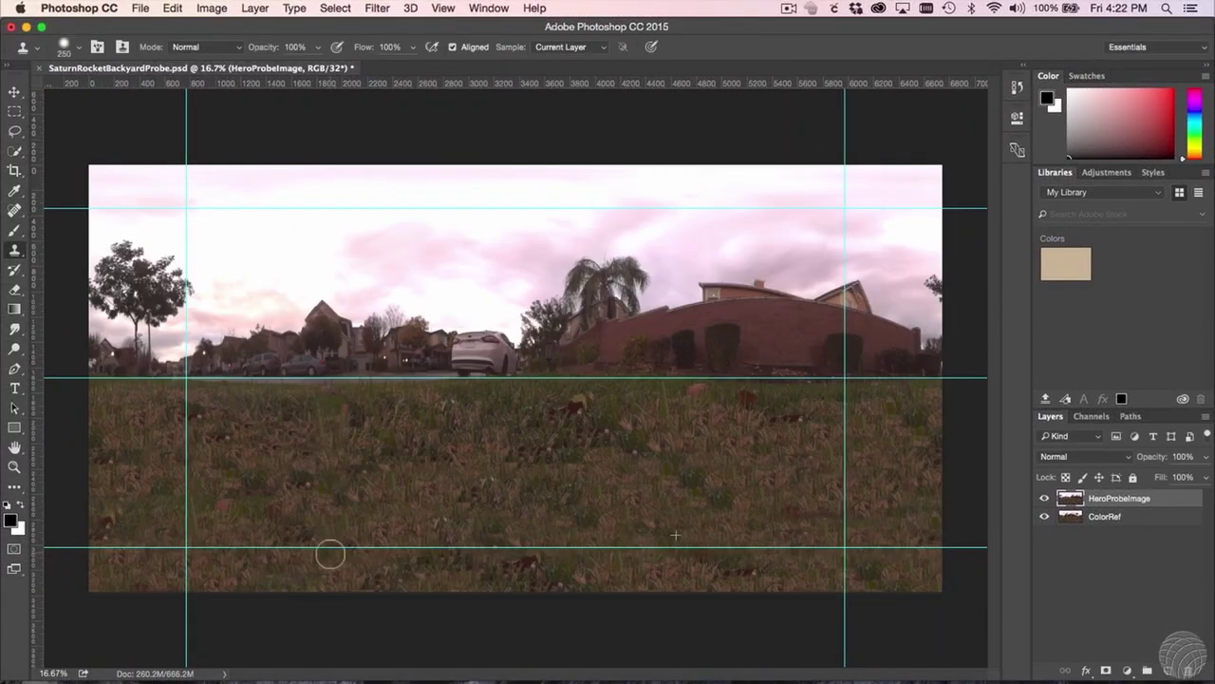
- Apply Offset again at -1876 px to restore the original alignment
{"action": "left_click", "coordinate": [376, 9]}
{"action": "mouse_move", "coordinate": [435, 318]}
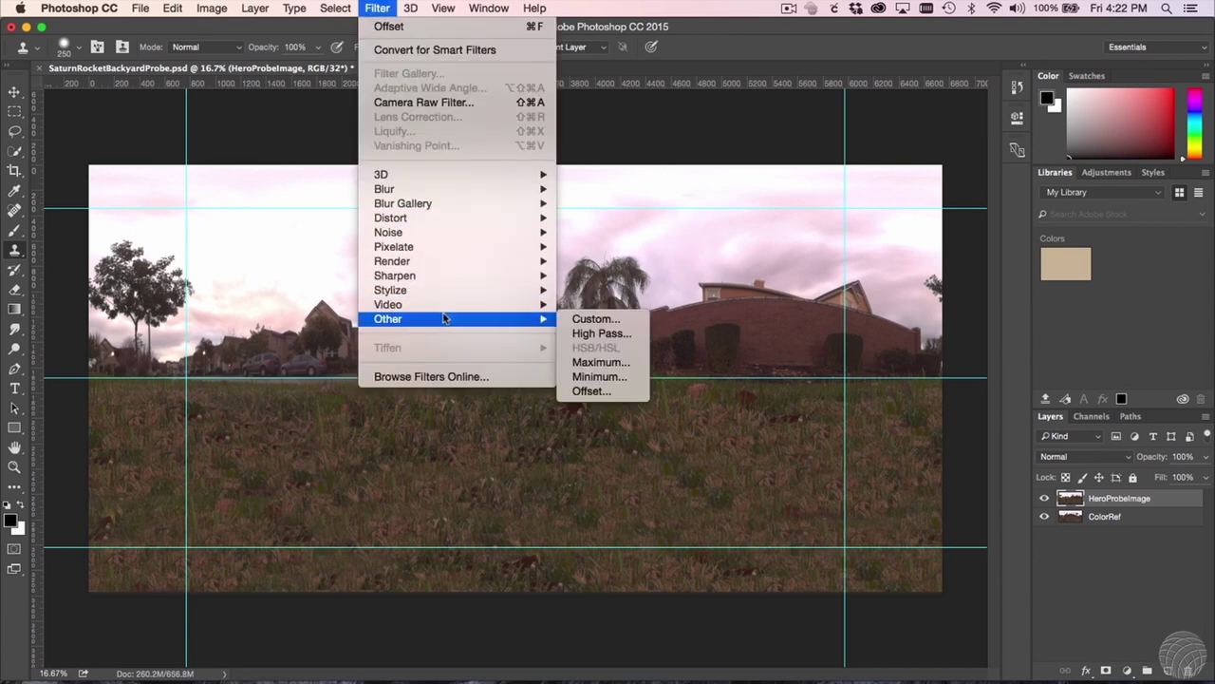
{"action": "left_click", "coordinate": [604, 390]}
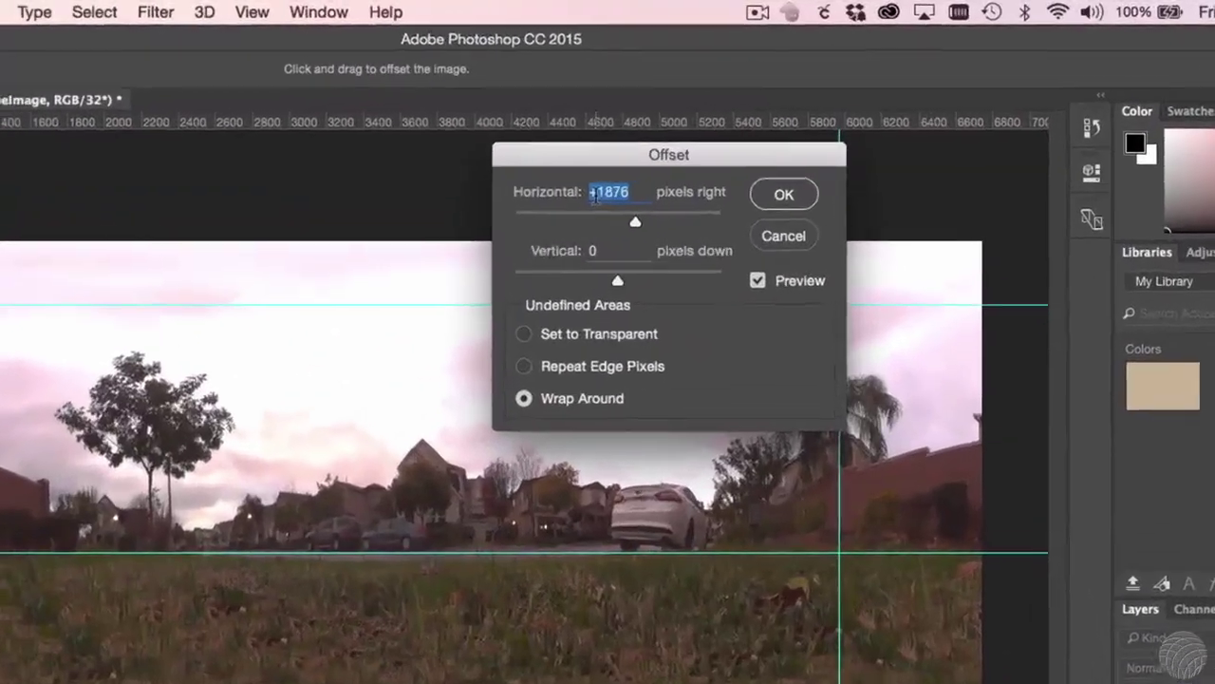
{"action": "left_click", "coordinate": [678, 131]}
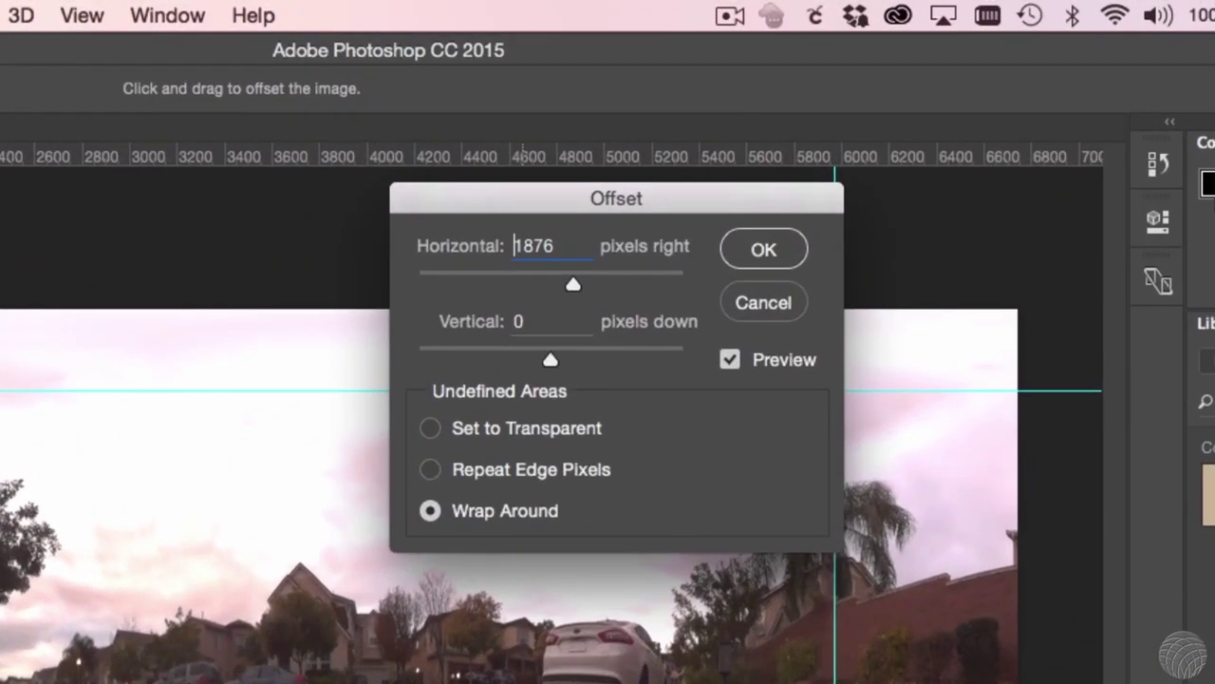
{"action": "type", "text": "-"}
{"action": "left_click", "coordinate": [787, 251]}
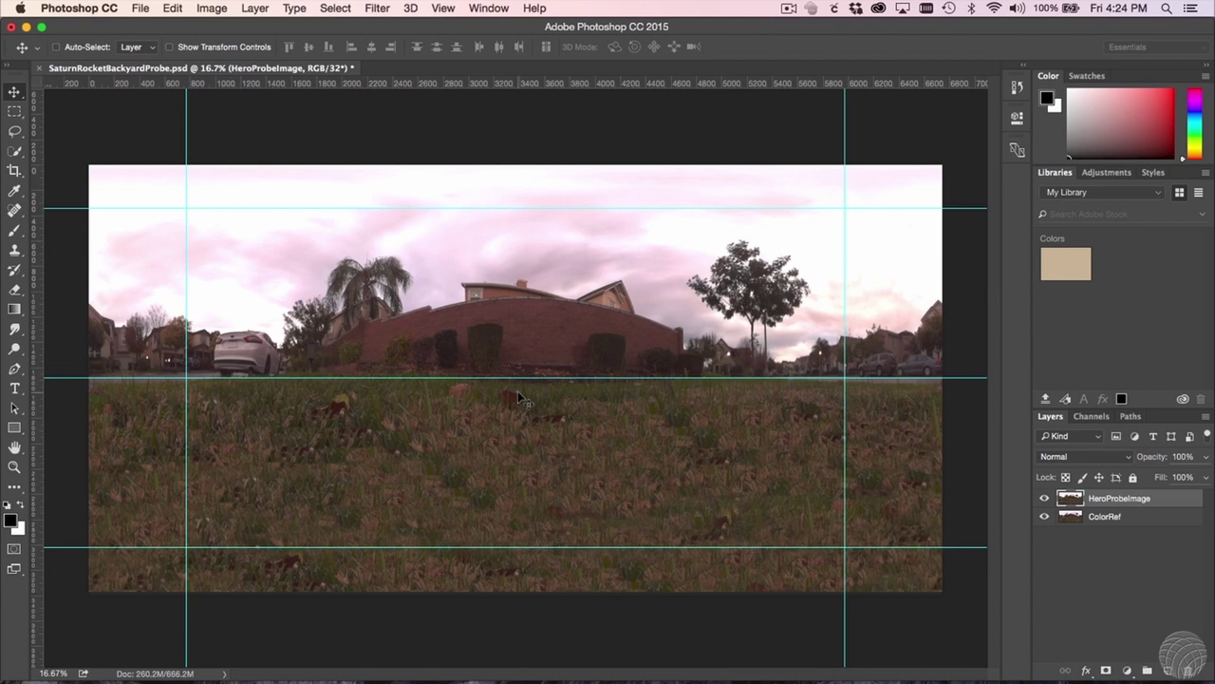
- Zoom into the house and clone siding over the brick wall's capstones and top edge
{"action": "left_click_drag", "start_coordinate": [511, 303], "coordinate": [619, 322]}
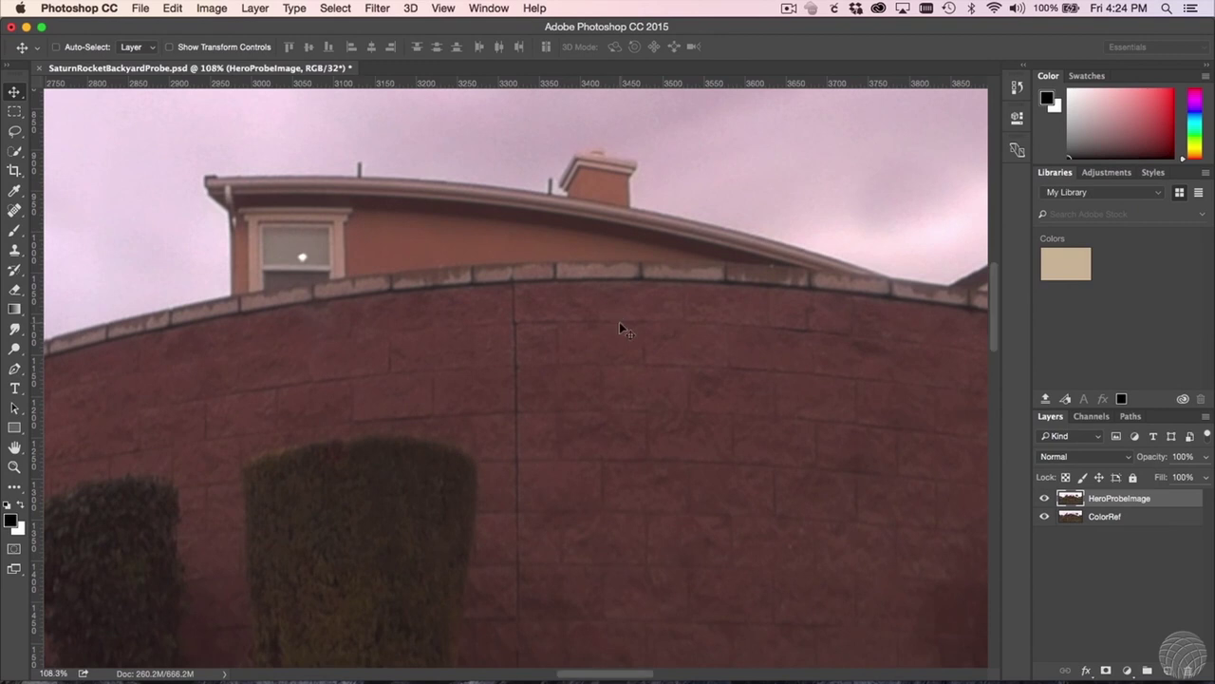
{"action": "left_click", "coordinate": [14, 249]}
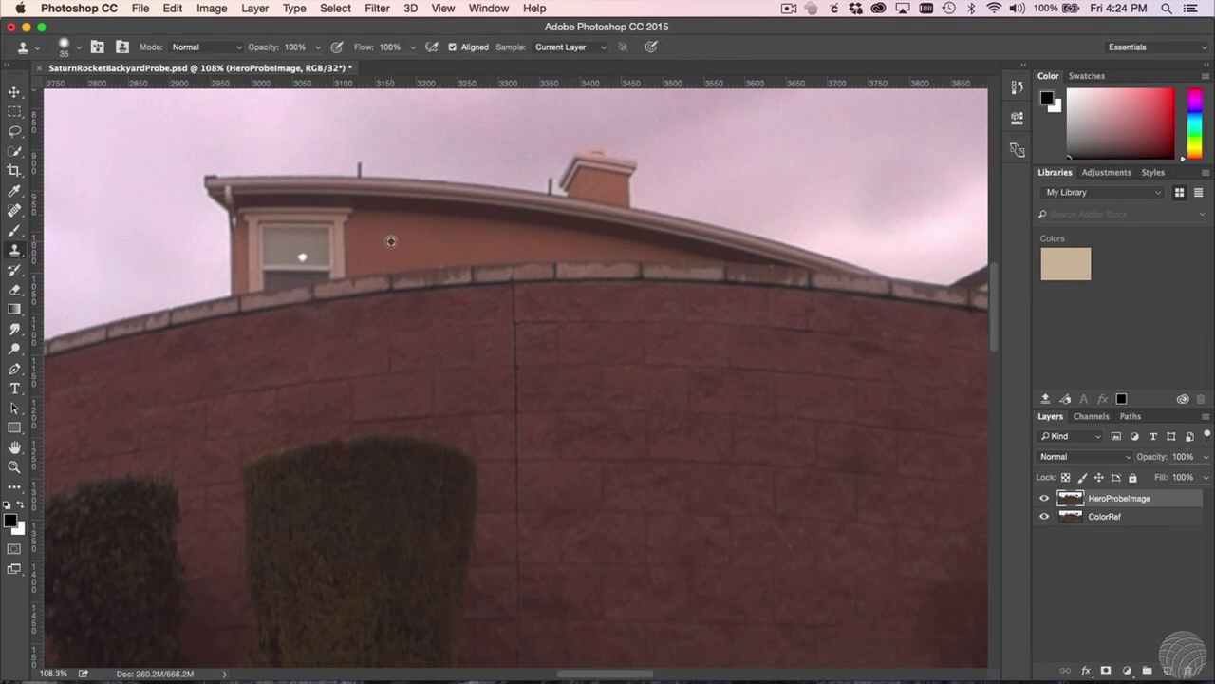
{"action": "mouse_move", "coordinate": [385, 275]}
{"action": "left_mouse_down"}
{"action": "mouse_move", "coordinate": [745, 270]}
{"action": "mouse_move", "coordinate": [683, 251]}
{"action": "mouse_move", "coordinate": [824, 277]}
{"action": "left_mouse_up"}
{"action": "mouse_move", "coordinate": [342, 283]}
{"action": "left_mouse_down"}
{"action": "mouse_move", "coordinate": [253, 313]}
{"action": "mouse_move", "coordinate": [291, 336]}
{"action": "mouse_move", "coordinate": [302, 324]}
{"action": "left_mouse_up"}
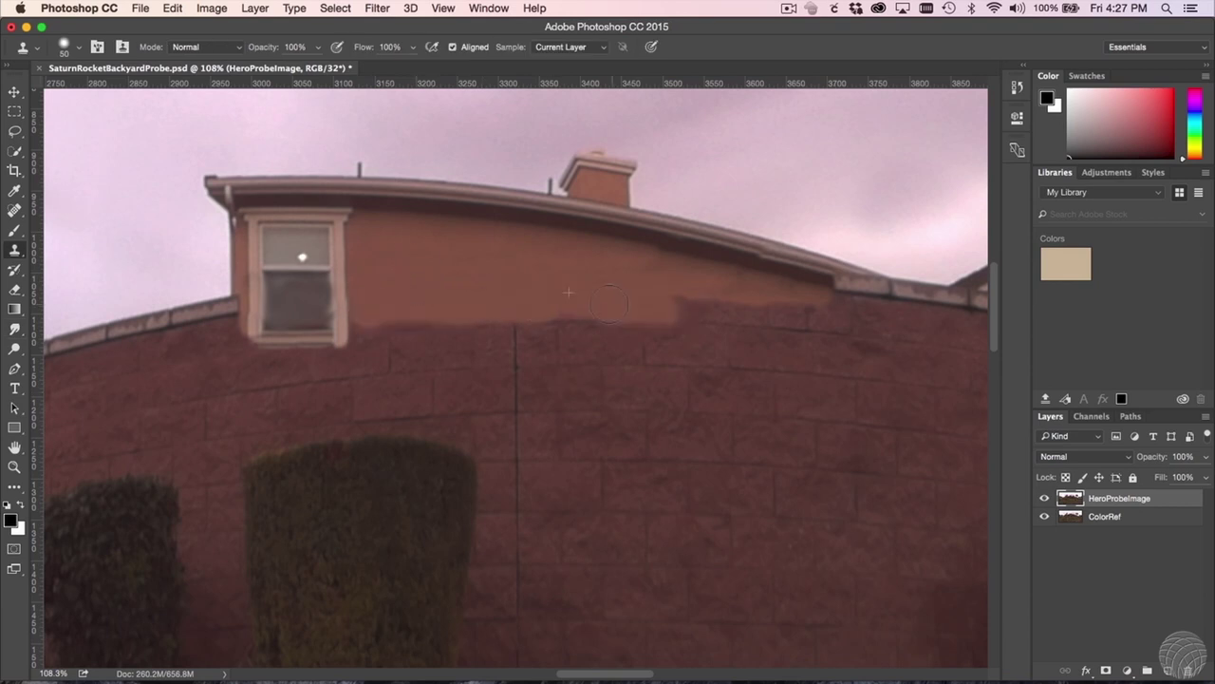
{"action": "left_click_drag", "start_coordinate": [607, 303], "coordinate": [822, 318]}
{"action": "scroll", "coordinate": [708, 287], "scroll_direction": "right", "scroll_amount": 4}
{"action": "mouse_move", "coordinate": [709, 287]}
{"action": "left_mouse_down"}
{"action": "mouse_move", "coordinate": [959, 323]}
{"action": "mouse_move", "coordinate": [956, 375]}
{"action": "left_mouse_up"}
{"action": "scroll", "coordinate": [957, 374], "scroll_direction": "right", "scroll_amount": 6}
{"action": "mouse_move", "coordinate": [608, 313]}
{"action": "left_mouse_down"}
{"action": "mouse_move", "coordinate": [678, 446]}
{"action": "mouse_move", "coordinate": [624, 345]}
{"action": "mouse_move", "coordinate": [617, 570]}
{"action": "left_mouse_up"}
- Clone siding down and left over the rest of the wall with an 80 px brush, then zoom out to 50%
{"action": "mouse_move", "coordinate": [347, 271]}
{"action": "left_mouse_down"}
{"action": "mouse_move", "coordinate": [552, 572]}
{"action": "mouse_move", "coordinate": [358, 337]}
{"action": "mouse_move", "coordinate": [109, 316]}
{"action": "left_mouse_up"}
{"action": "scroll", "coordinate": [109, 316], "scroll_direction": "left", "scroll_amount": 6}
{"action": "key", "text": "bracketright"}
{"action": "key", "text": "bracketright"}
{"action": "key", "text": "bracketright"}
{"action": "mouse_move", "coordinate": [434, 366]}
{"action": "left_mouse_down"}
{"action": "mouse_move", "coordinate": [707, 491]}
{"action": "mouse_move", "coordinate": [456, 469]}
{"action": "mouse_move", "coordinate": [183, 410]}
{"action": "mouse_move", "coordinate": [365, 503]}
{"action": "mouse_move", "coordinate": [807, 489]}
{"action": "left_mouse_up"}
{"action": "left_click", "coordinate": [579, 477], "text": "alt+super"}
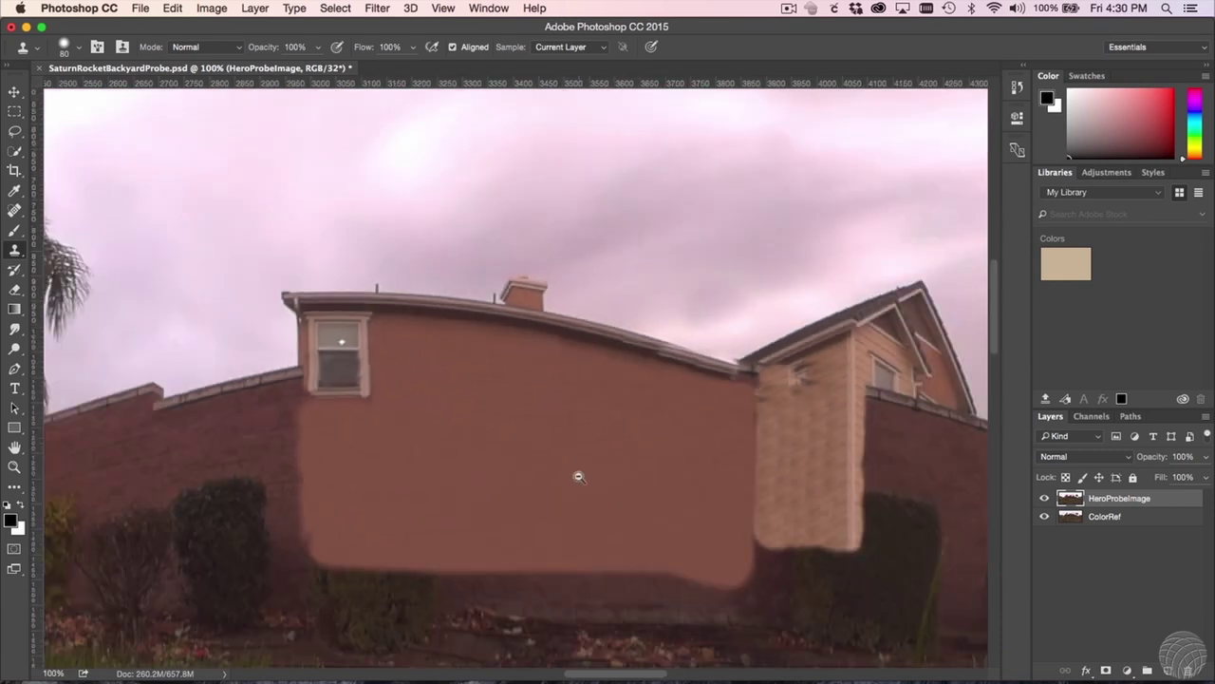
{"action": "left_click", "coordinate": [579, 477], "text": "alt+super"}
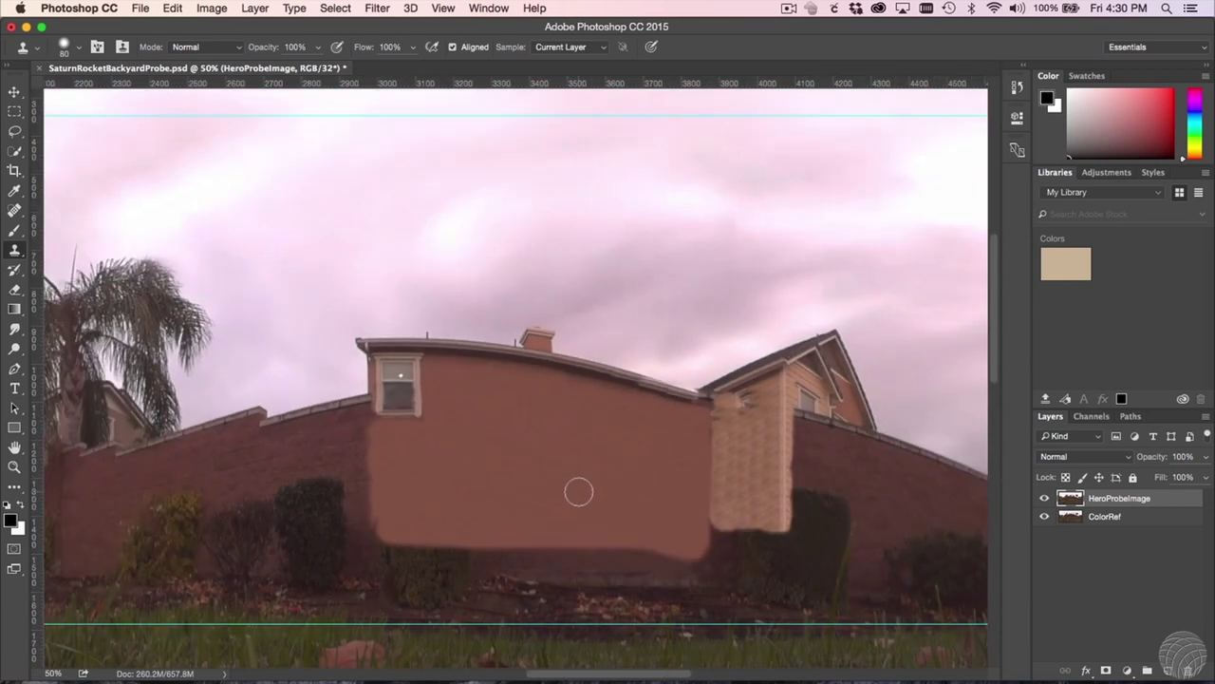
- Lasso the right part of the painted wall and feather the selection
{"action": "left_click", "coordinate": [15, 131]}
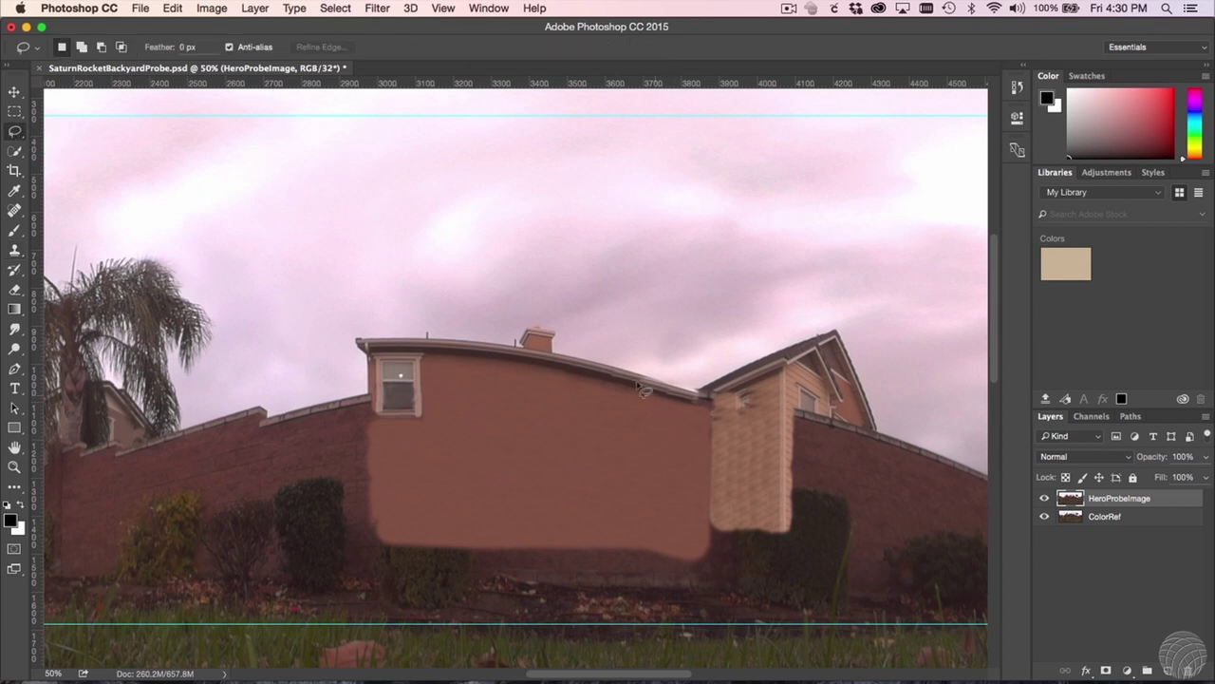
{"action": "mouse_move", "coordinate": [603, 370]}
{"action": "left_mouse_down"}
{"action": "mouse_move", "coordinate": [592, 480]}
{"action": "mouse_move", "coordinate": [661, 551]}
{"action": "mouse_move", "coordinate": [736, 532]}
{"action": "mouse_move", "coordinate": [780, 509]}
{"action": "left_mouse_up"}
{"action": "left_click_drag", "start_coordinate": [703, 402], "coordinate": [700, 398]}
{"action": "left_click", "coordinate": [335, 7]}
{"action": "mouse_move", "coordinate": [354, 213]}
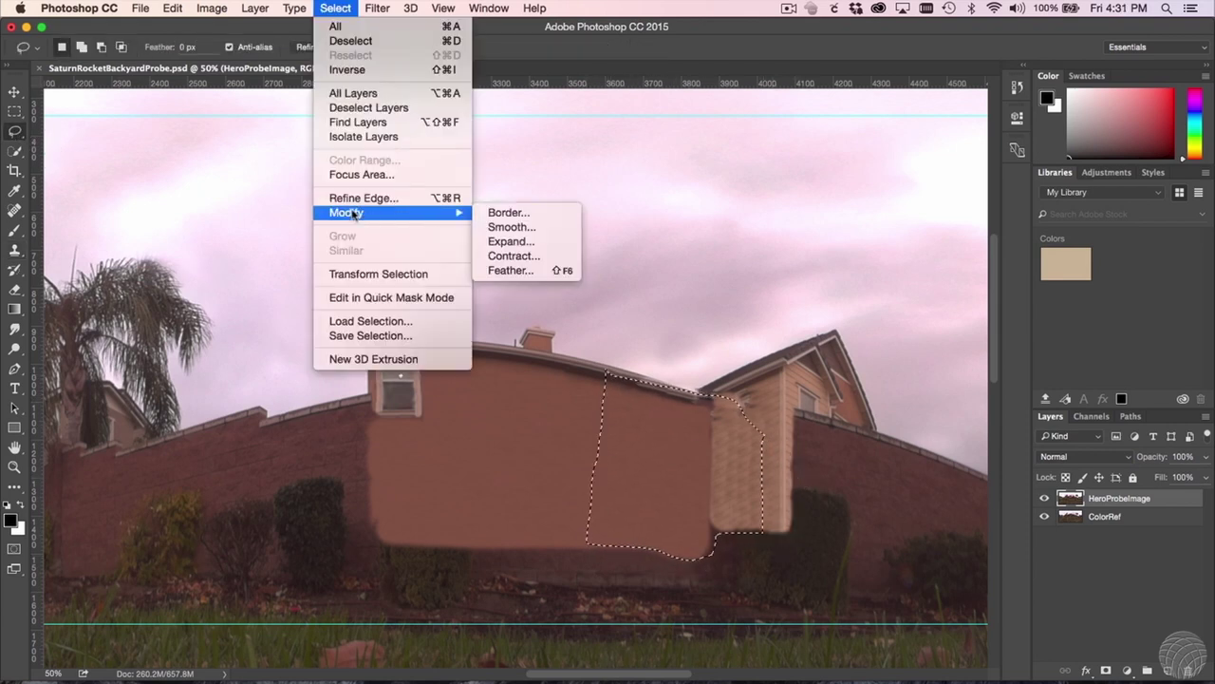
{"action": "left_click", "coordinate": [511, 269]}
{"action": "left_click", "coordinate": [803, 436]}
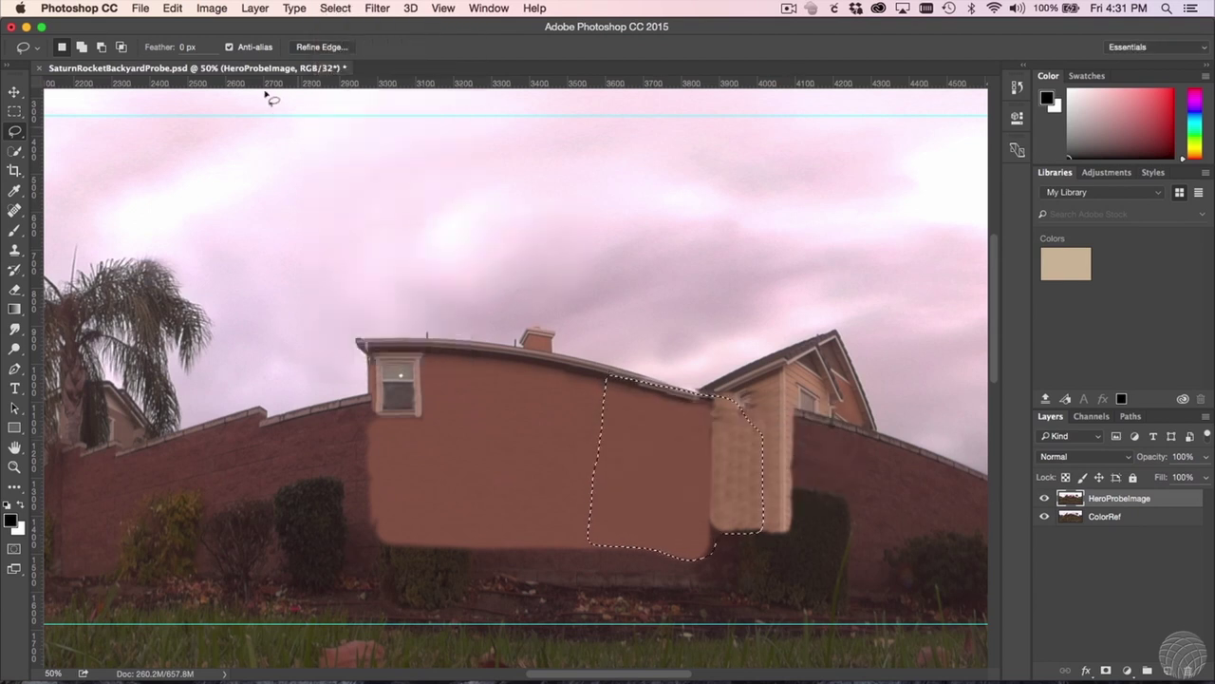
- Darken the selection with Levels output white at 96, then deselect
{"action": "left_click", "coordinate": [221, 7]}
{"action": "mouse_move", "coordinate": [225, 50]}
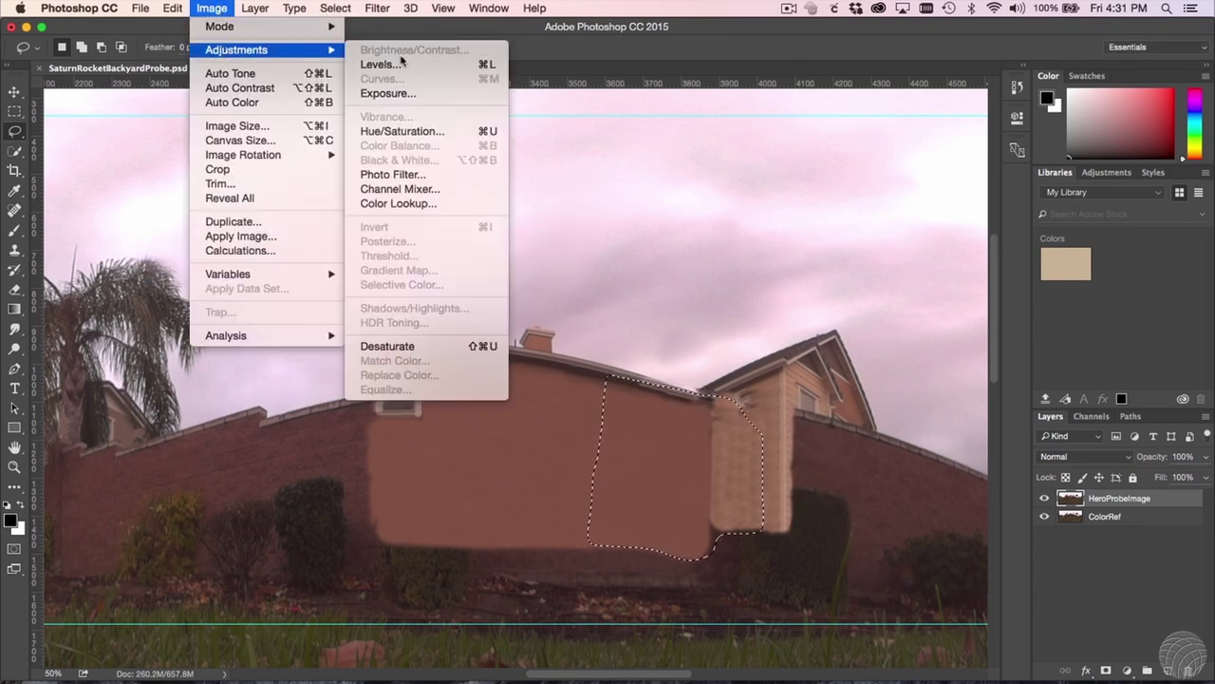
{"action": "left_click", "coordinate": [380, 64]}
{"action": "left_click_drag", "start_coordinate": [451, 366], "coordinate": [330, 371]}
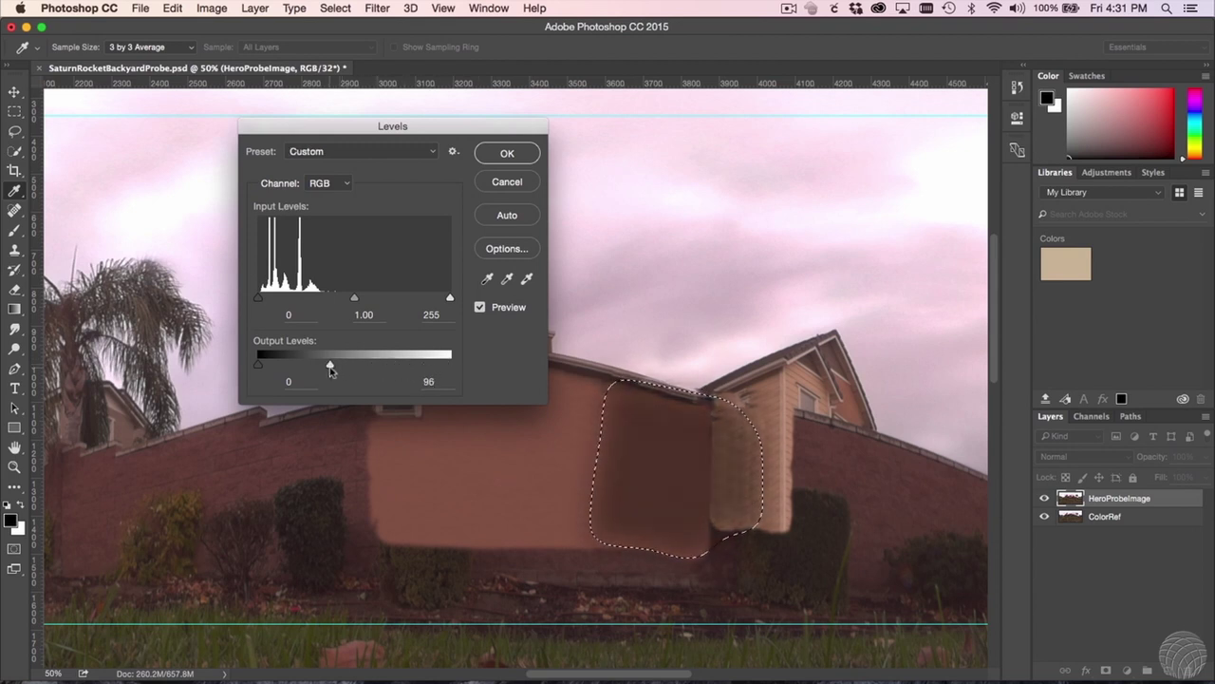
{"action": "left_click", "coordinate": [507, 155]}
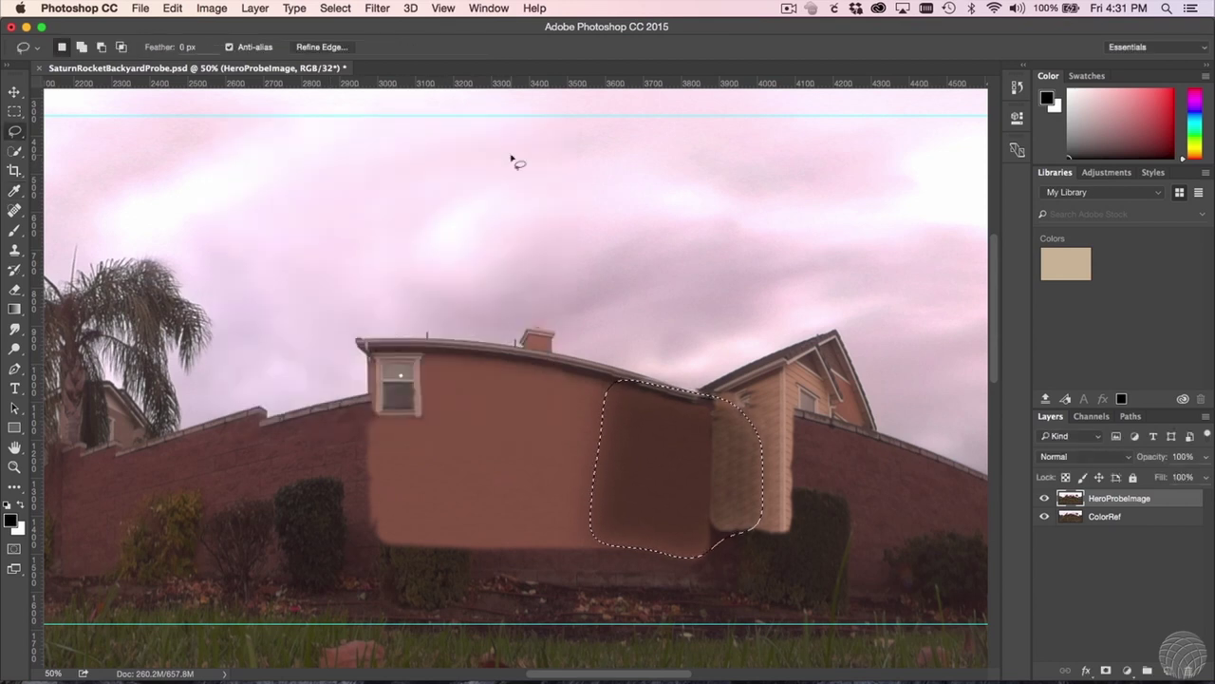
{"action": "key", "text": "super+d"}
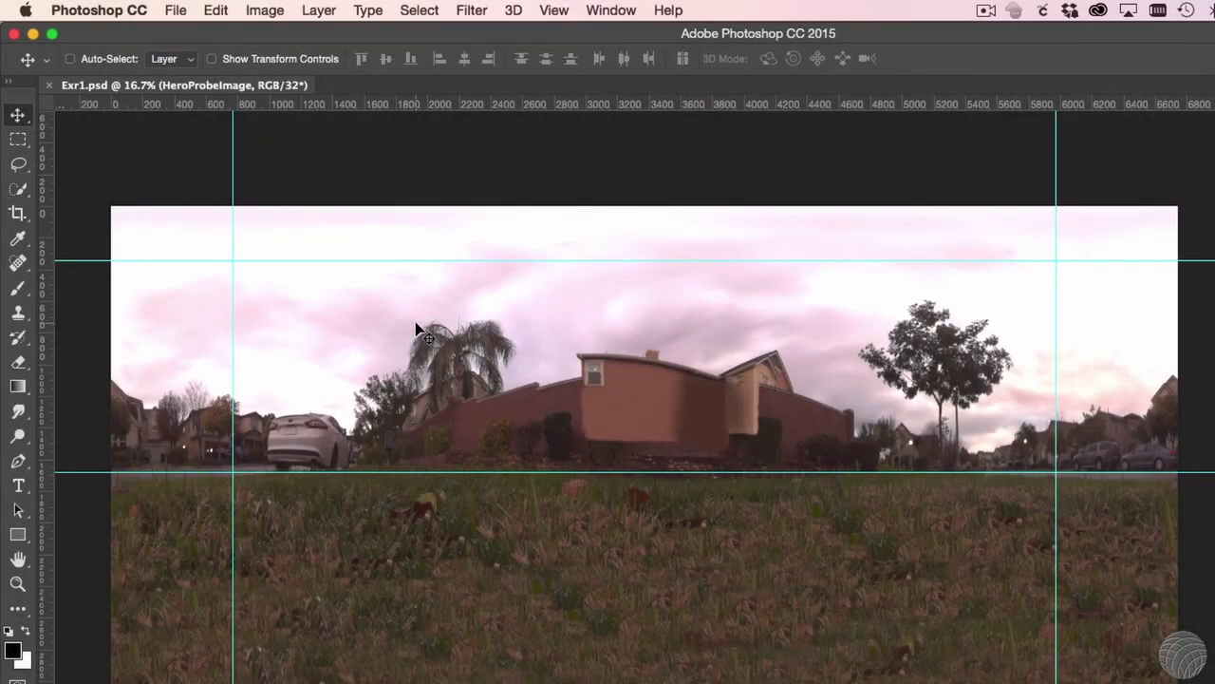
- Resize the panorama proportionally to 4096 × 2048 pixels in Image Size
{"action": "left_click", "coordinate": [241, 6]}
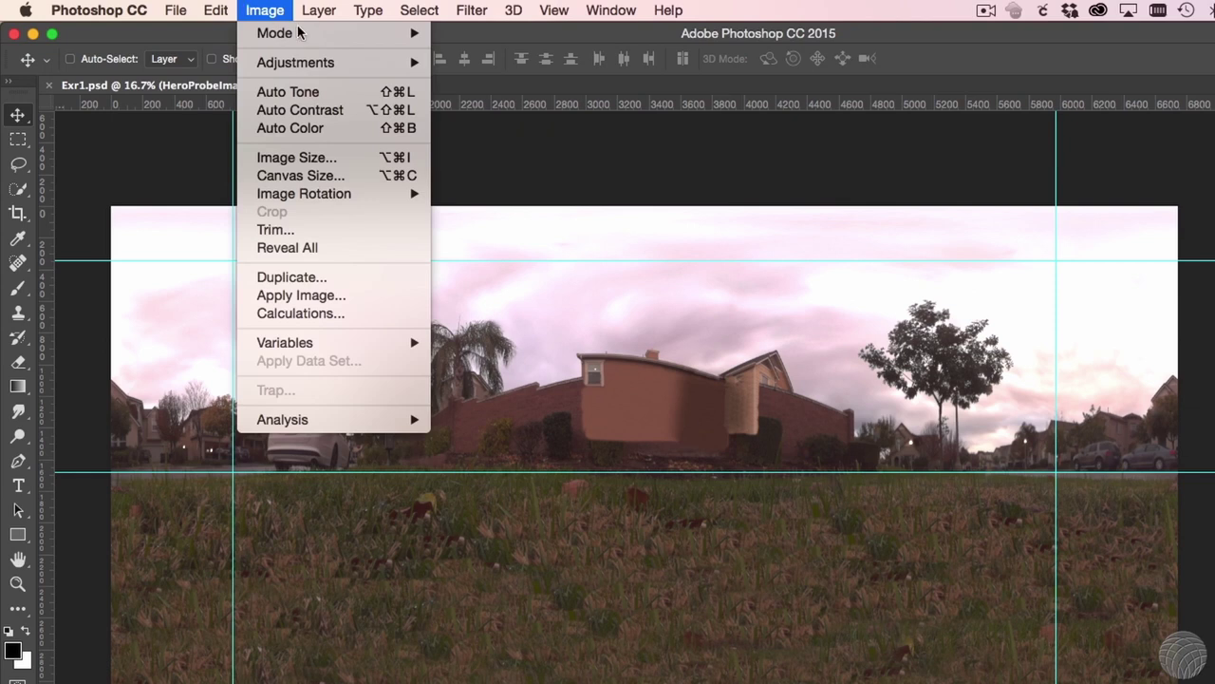
{"action": "left_click", "coordinate": [332, 157]}
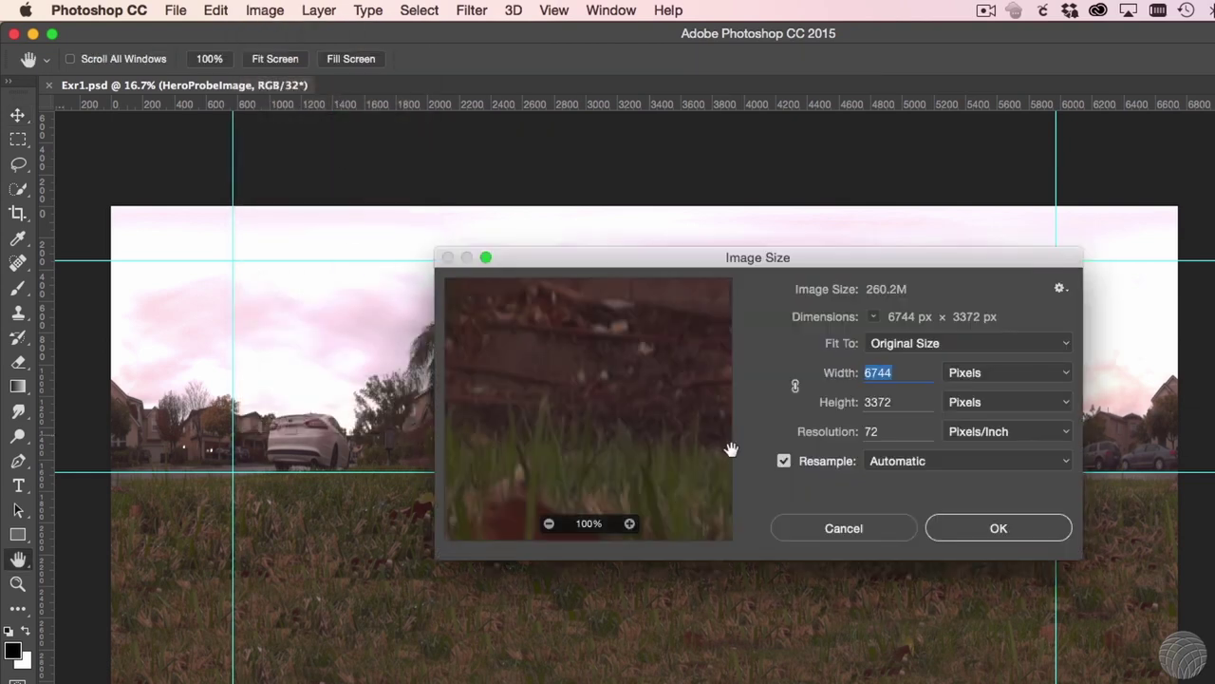
{"action": "left_click", "coordinate": [797, 388]}
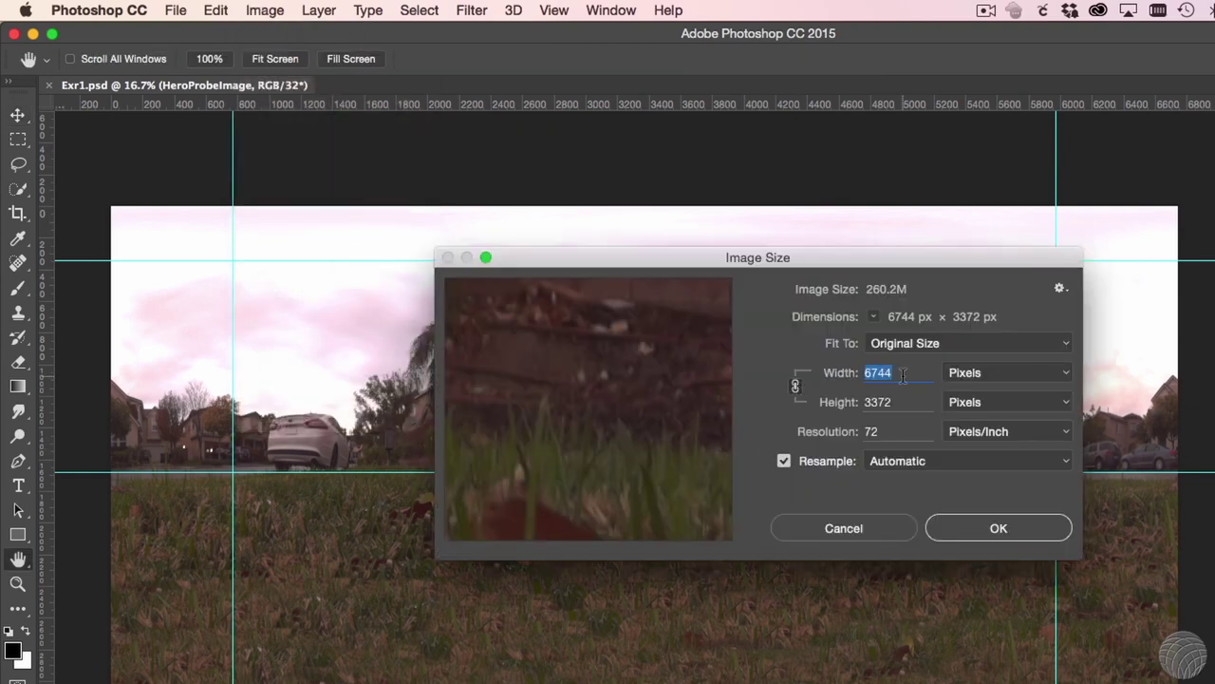
{"action": "type", "text": "4096"}
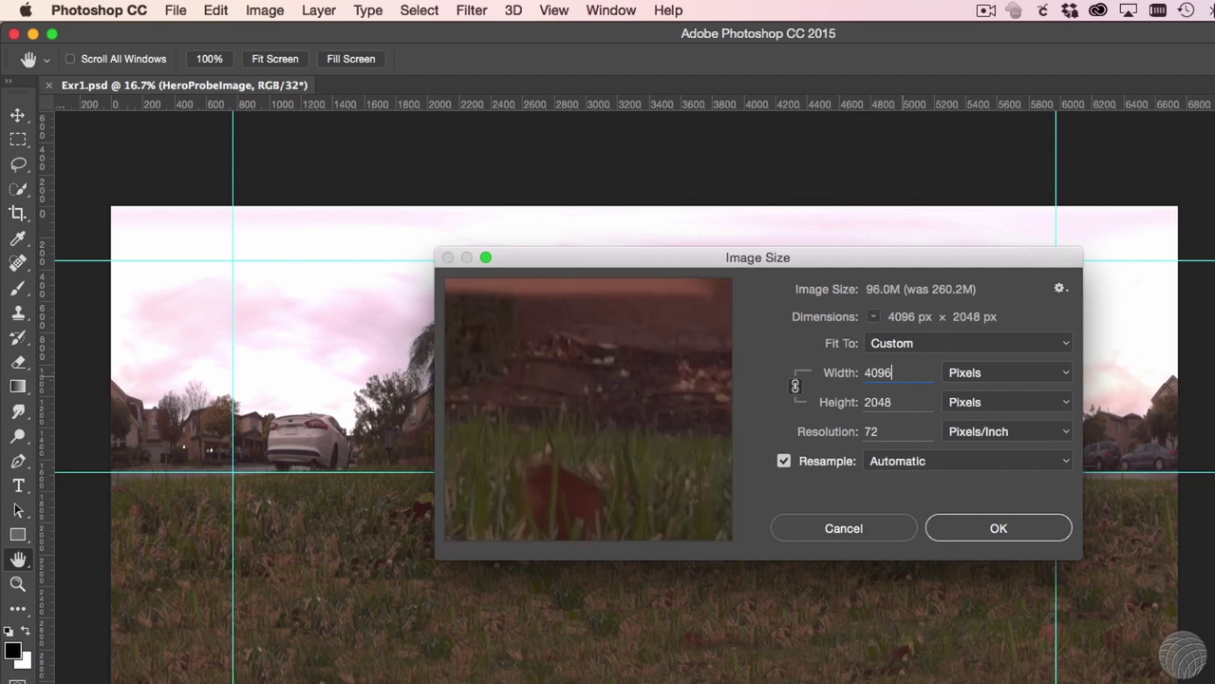
{"action": "left_click", "coordinate": [1000, 530]}
- Save the resized image as RocketBackyard.exr in OpenEXR format
{"action": "key", "text": "v"}
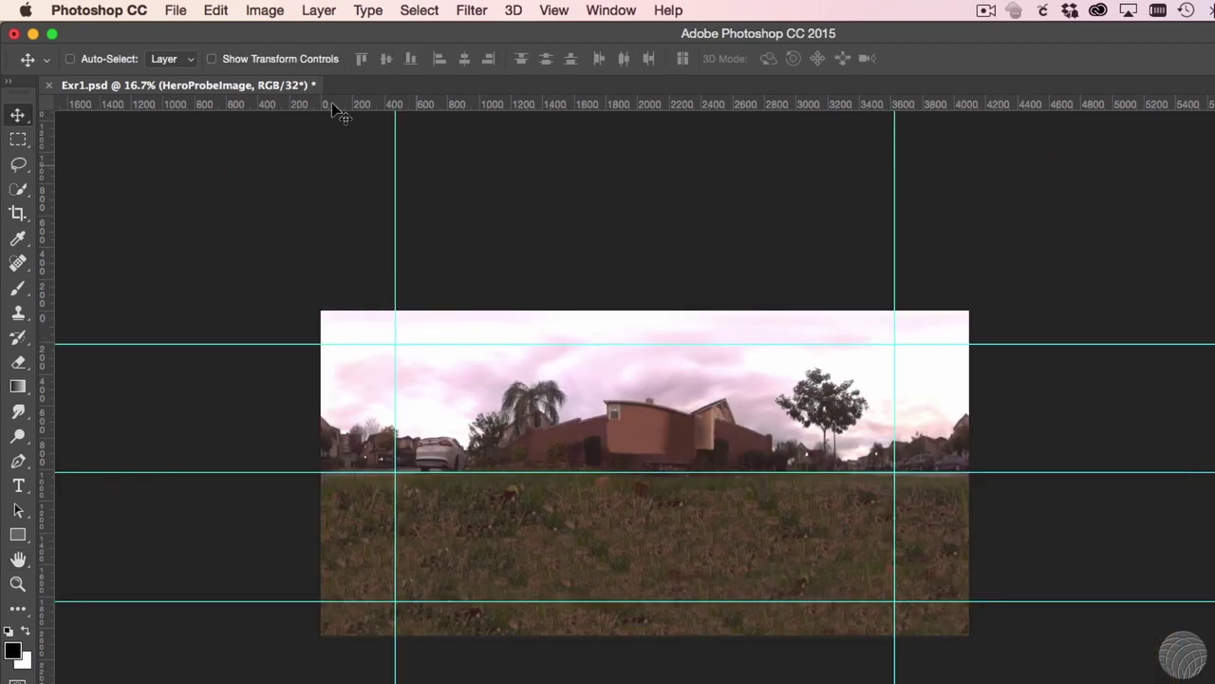
{"action": "left_click", "coordinate": [175, 9]}
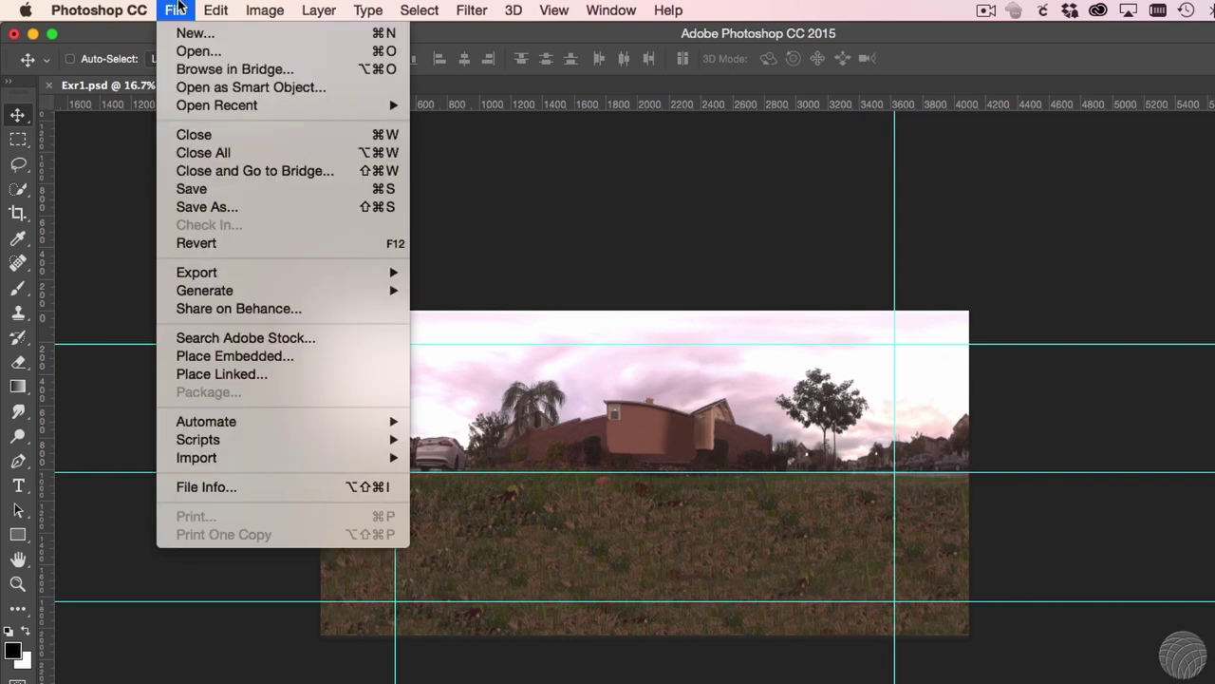
{"action": "left_click", "coordinate": [253, 208]}
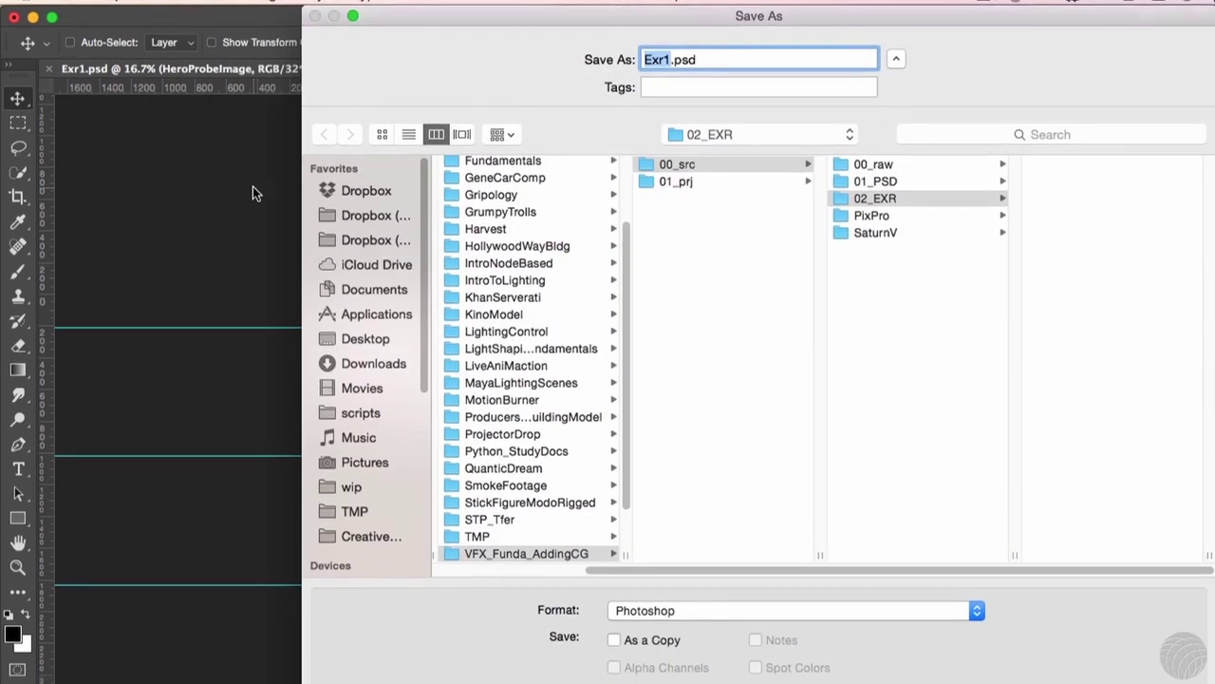
{"action": "left_click", "coordinate": [862, 604]}
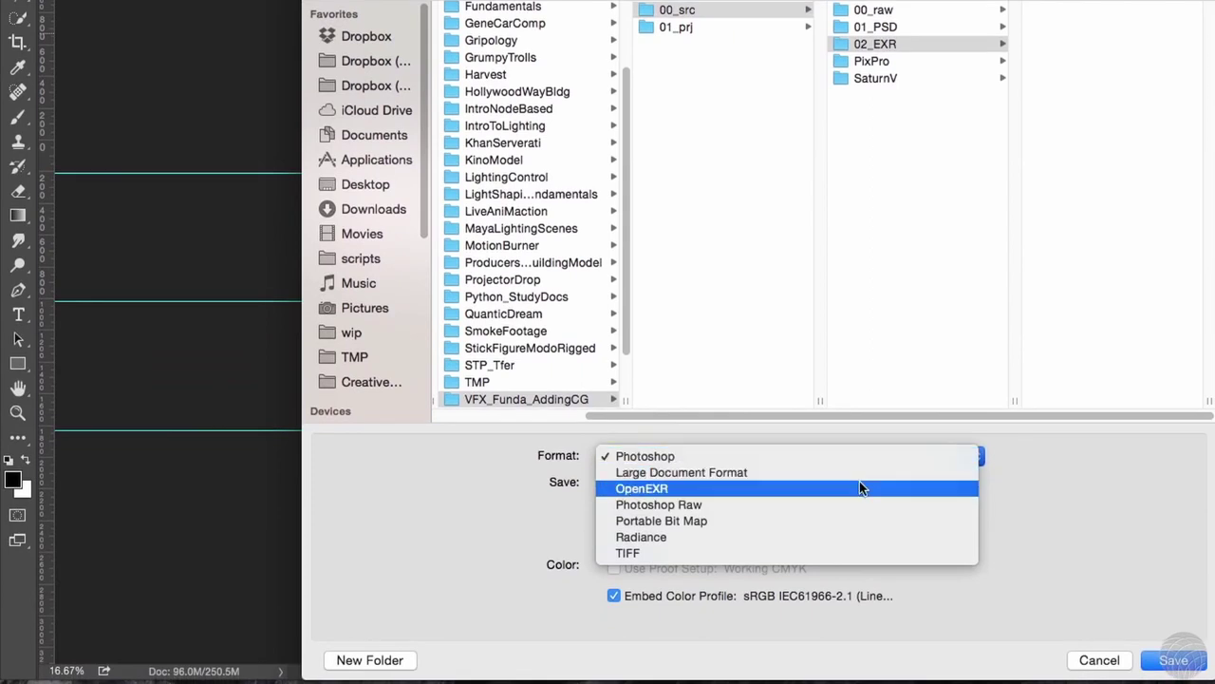
{"action": "left_click", "coordinate": [860, 487]}
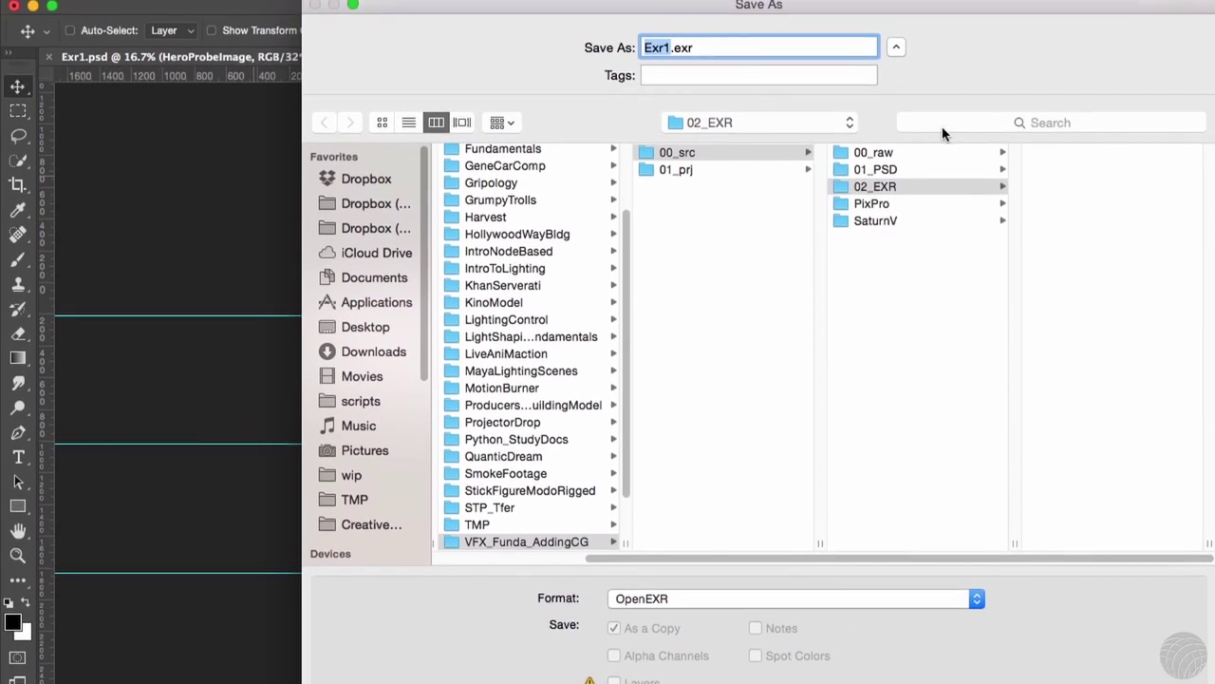
{"action": "type", "text": "RocketBackyard"}
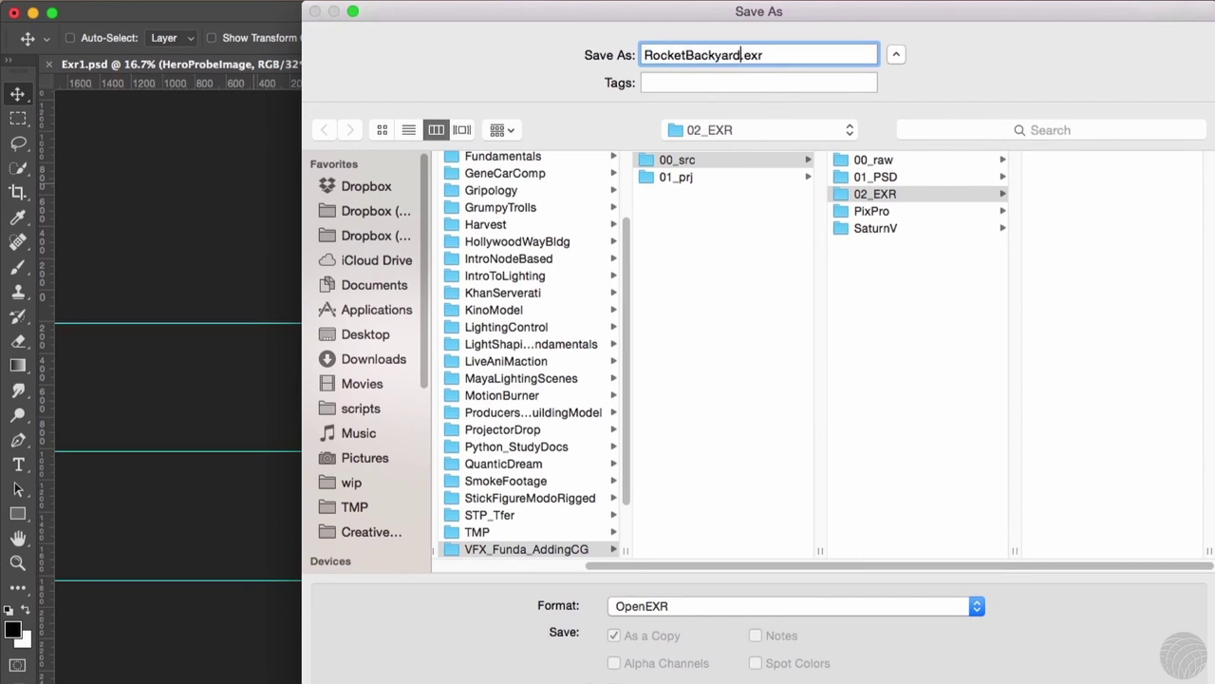
{"action": "key", "text": "Return"}
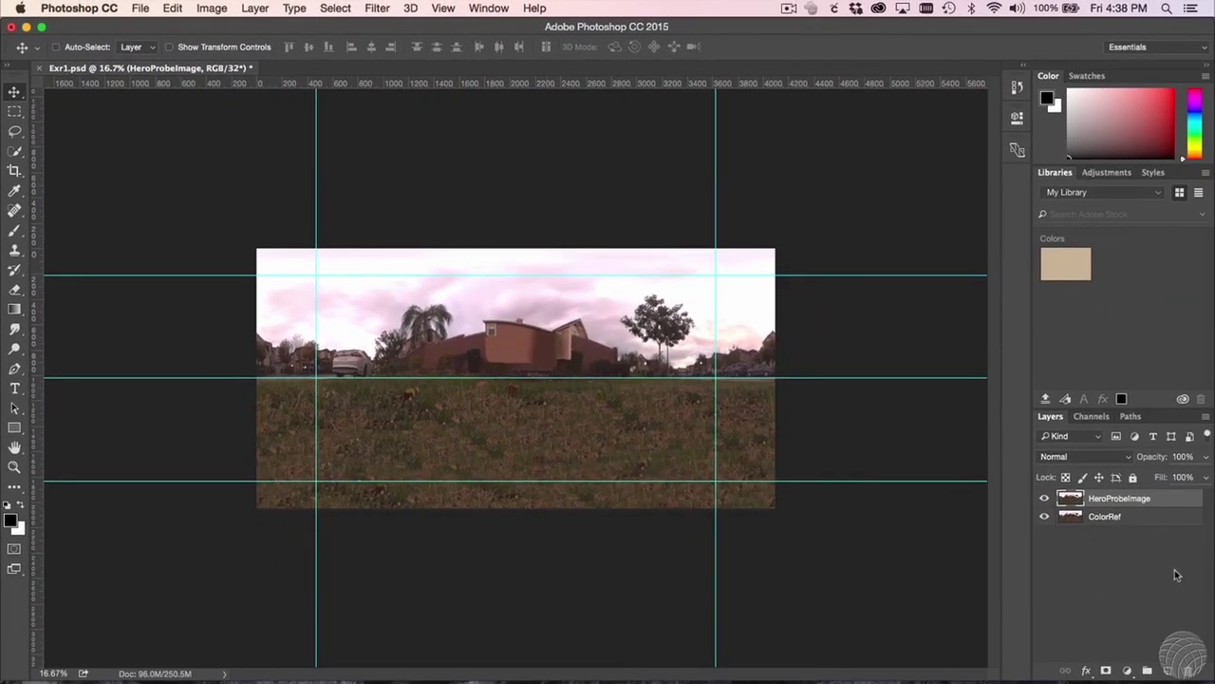
- Hide HeroProbeImage and save the ColorRef-only version, ending as FinalRocketProbe.psd with maximum compatibility
{"action": "left_click", "coordinate": [1045, 499]}
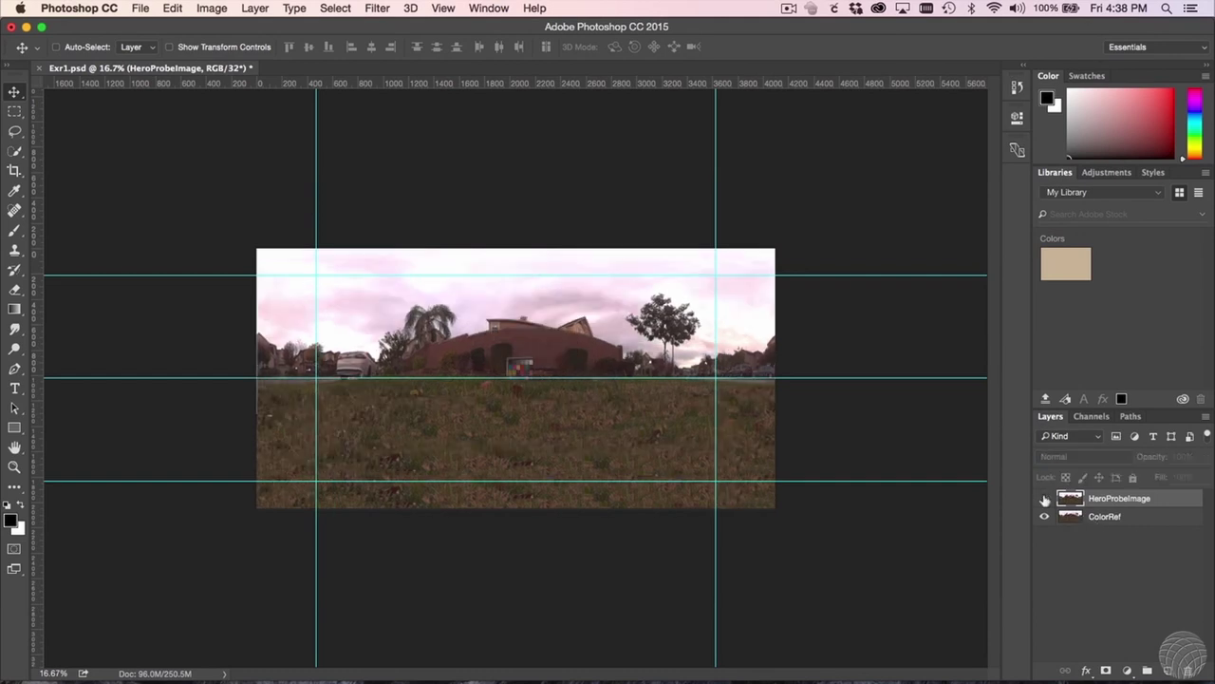
{"action": "left_click", "coordinate": [147, 10]}
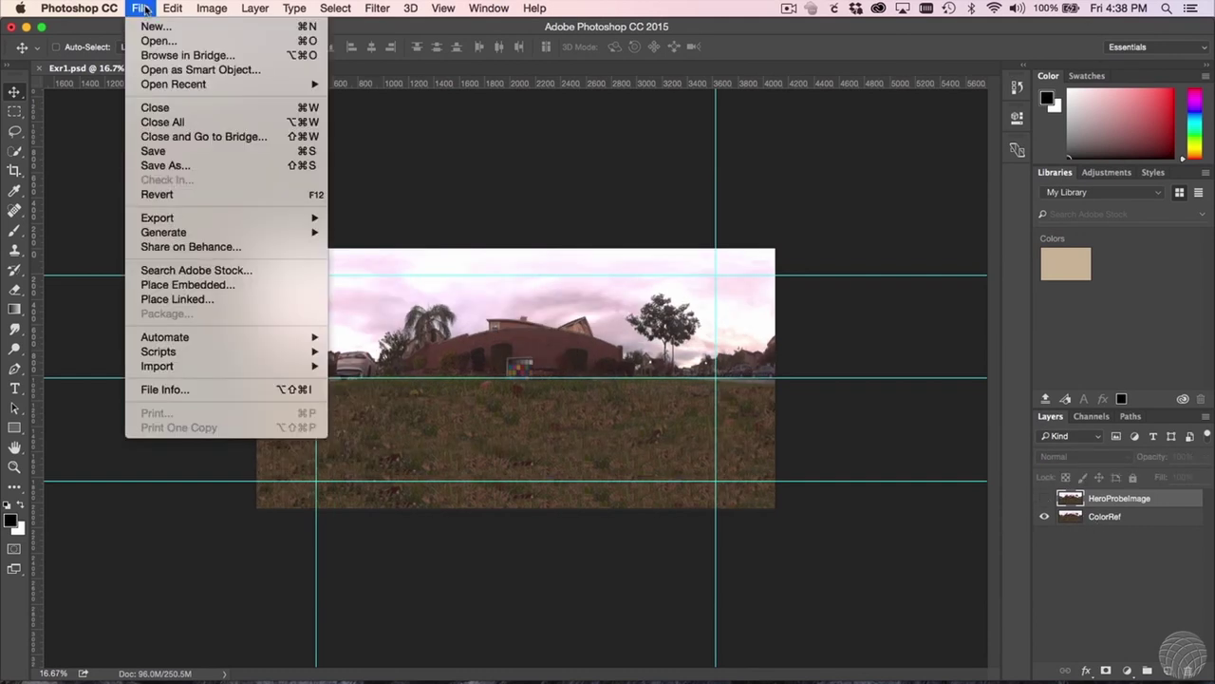
{"action": "left_click", "coordinate": [200, 166]}
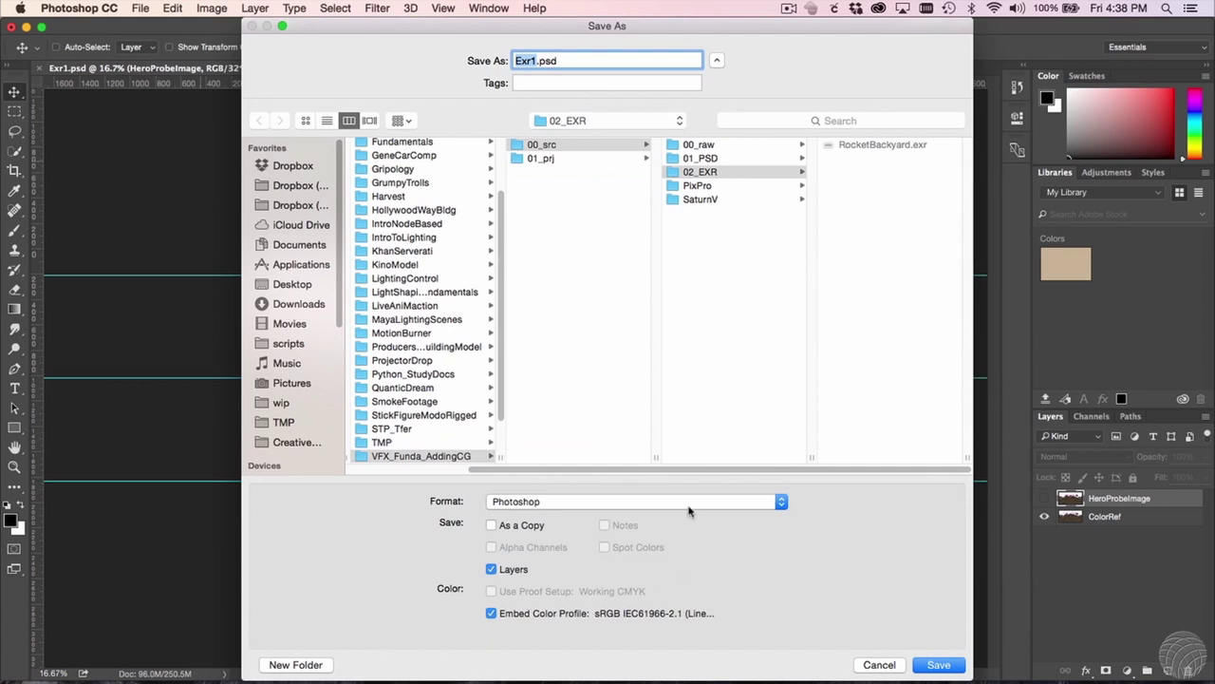
{"action": "left_click", "coordinate": [689, 503]}
{"action": "left_click", "coordinate": [690, 529]}
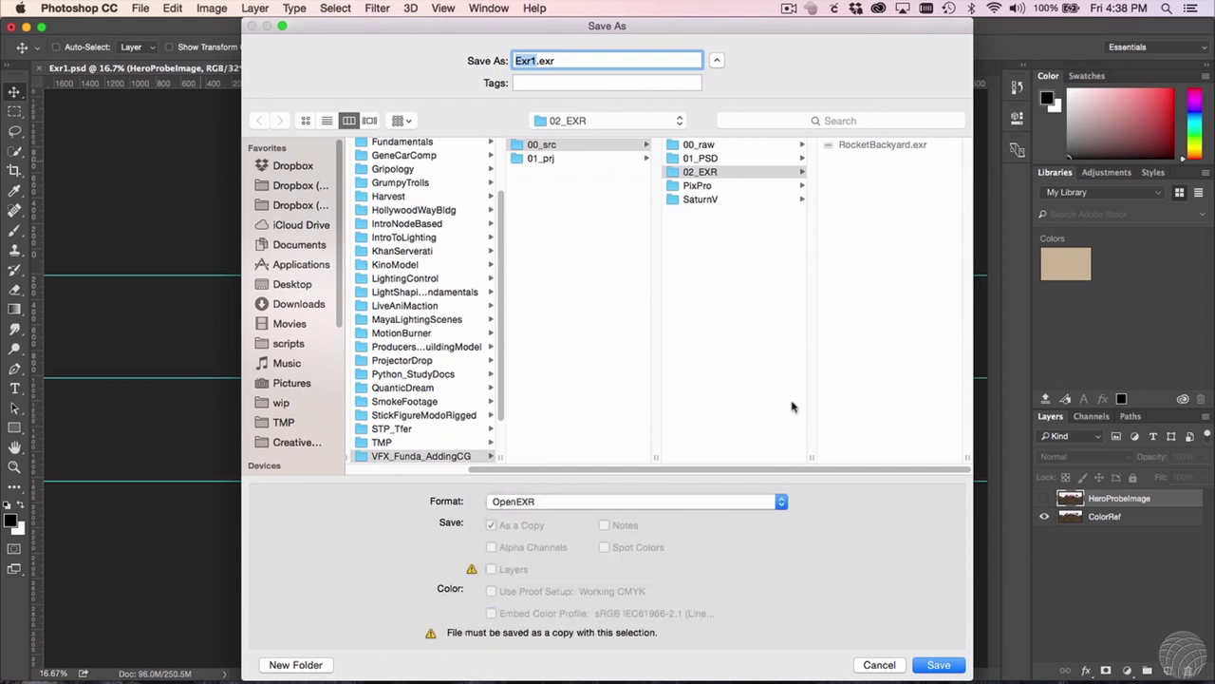
{"action": "left_click", "coordinate": [897, 147]}
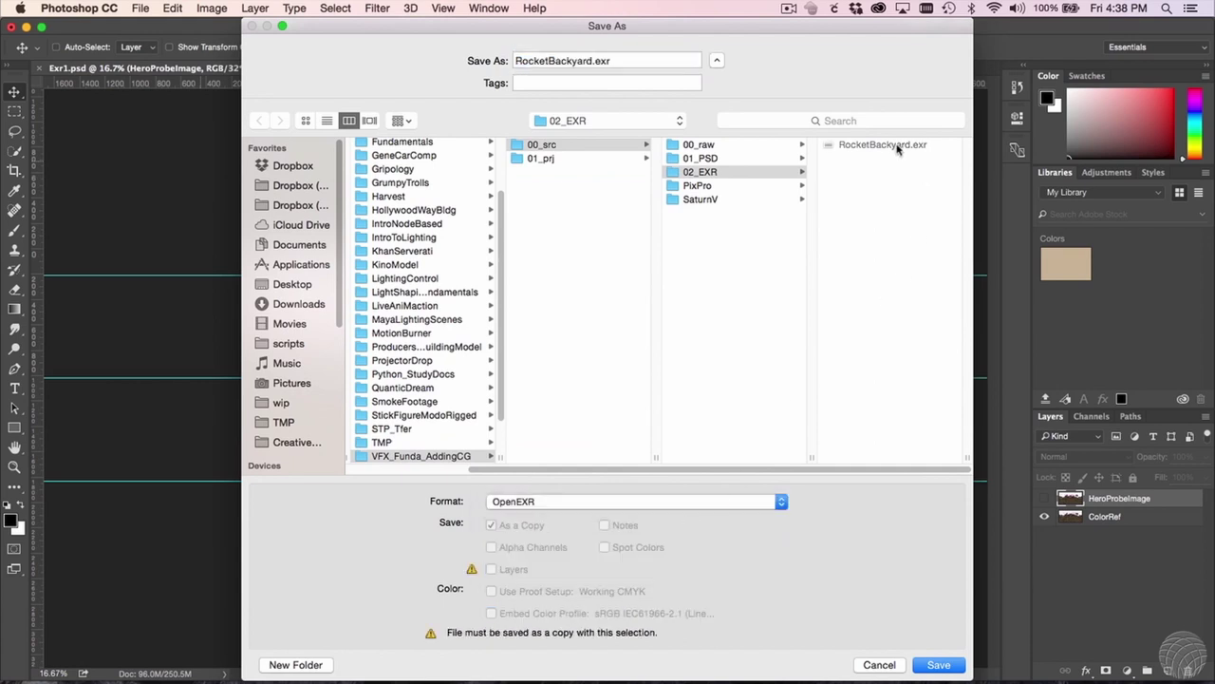
{"action": "left_click", "coordinate": [593, 60]}
{"action": "type", "text": "Re"}
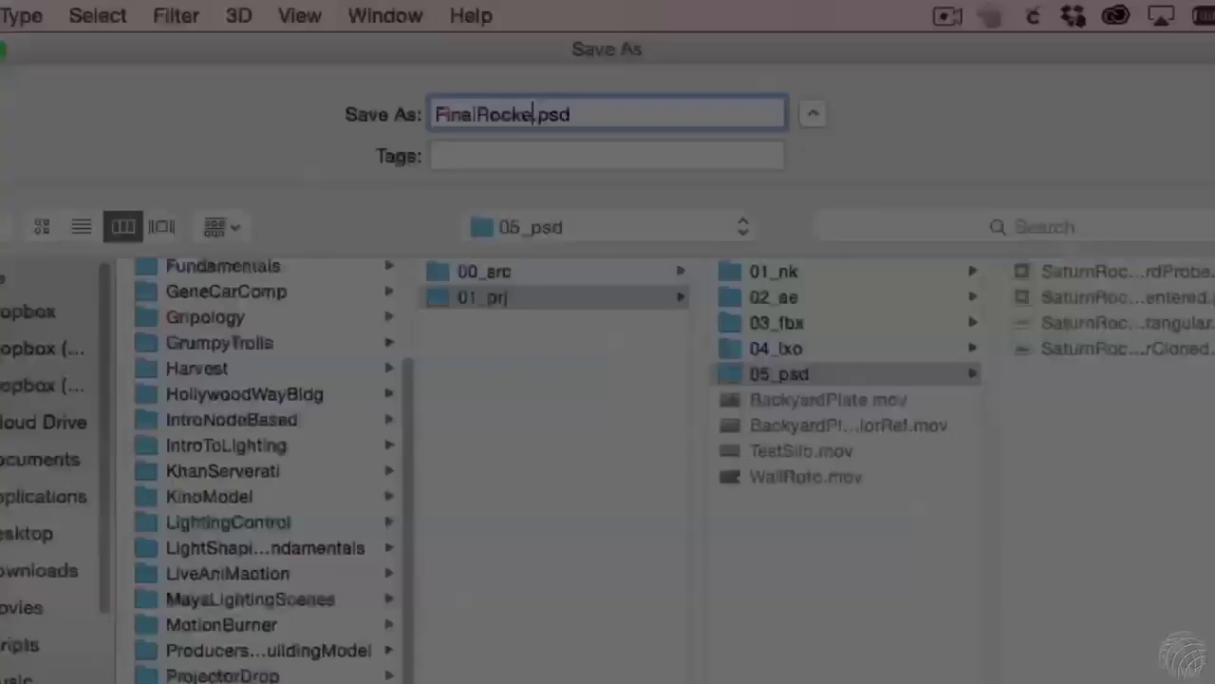
{"action": "type", "text": "tProbe"}
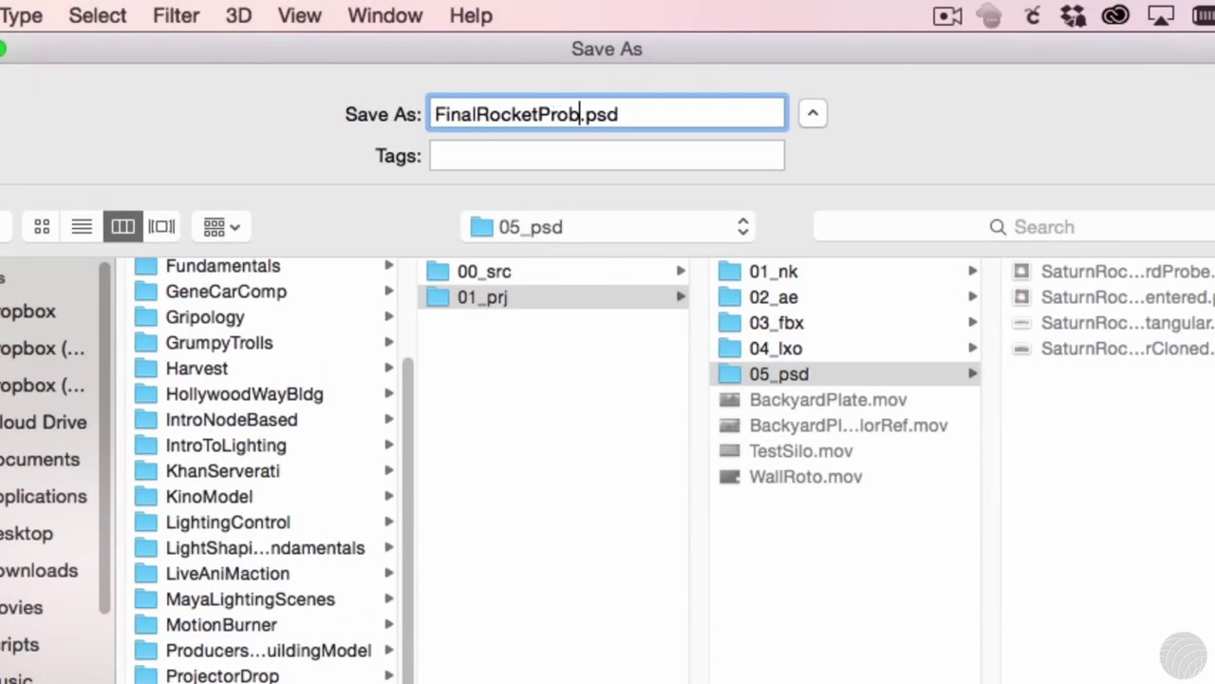
{"action": "key", "text": "Return"}
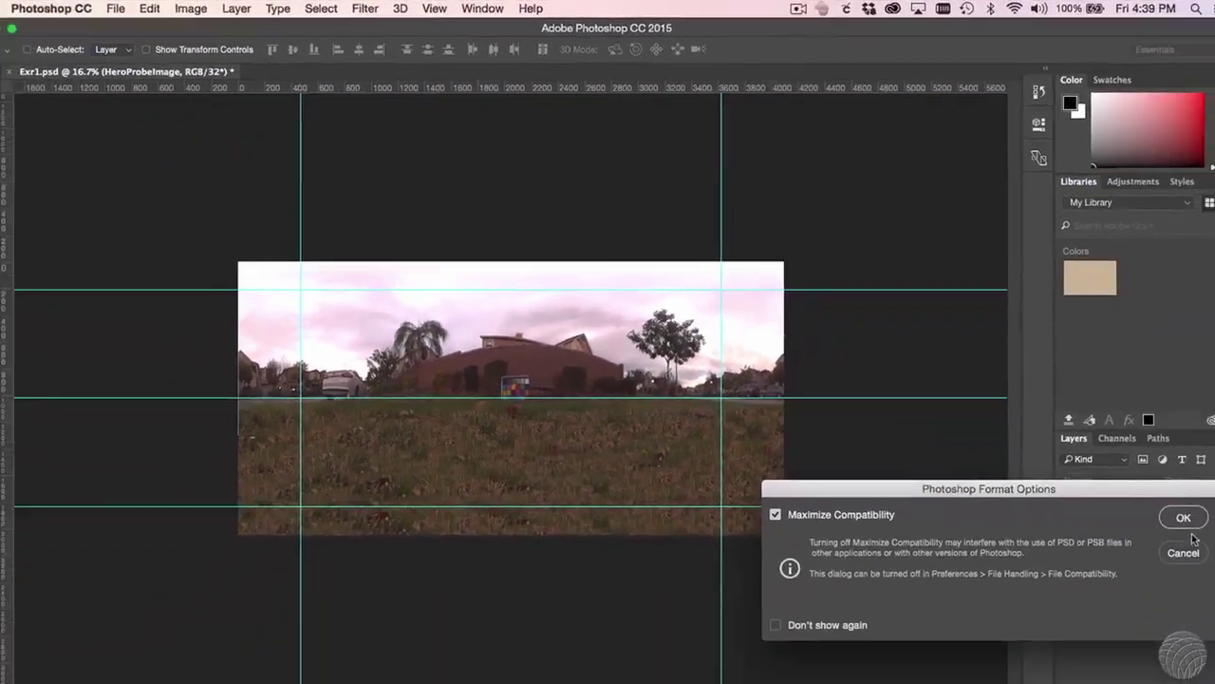
{"action": "left_click", "coordinate": [1180, 516]}
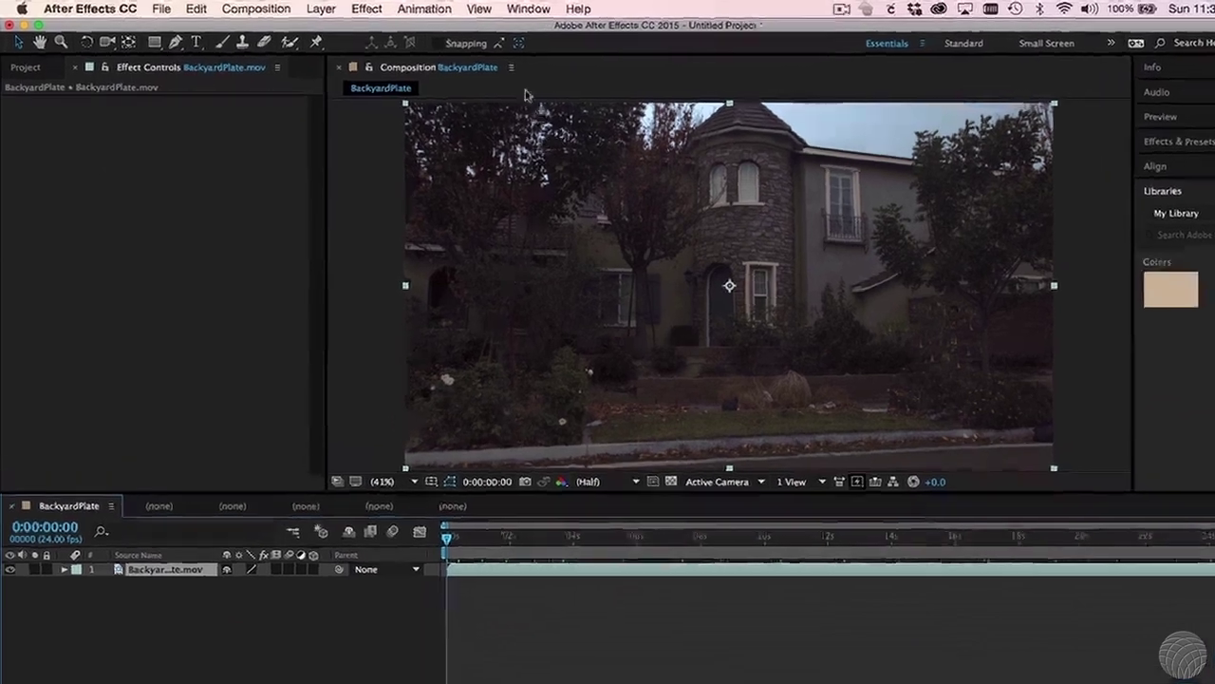
- Apply Animation > Track Camera to the BackyardPlate.mov layer
{"action": "left_click", "coordinate": [411, 8]}
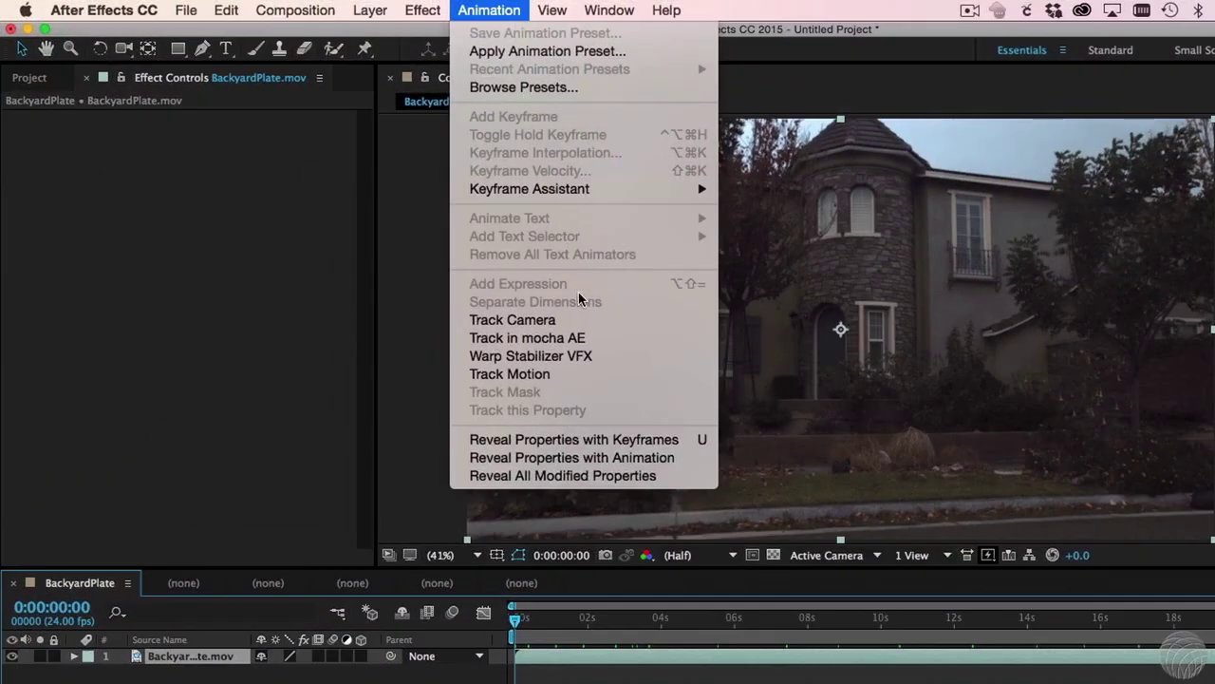
{"action": "left_click", "coordinate": [583, 320]}
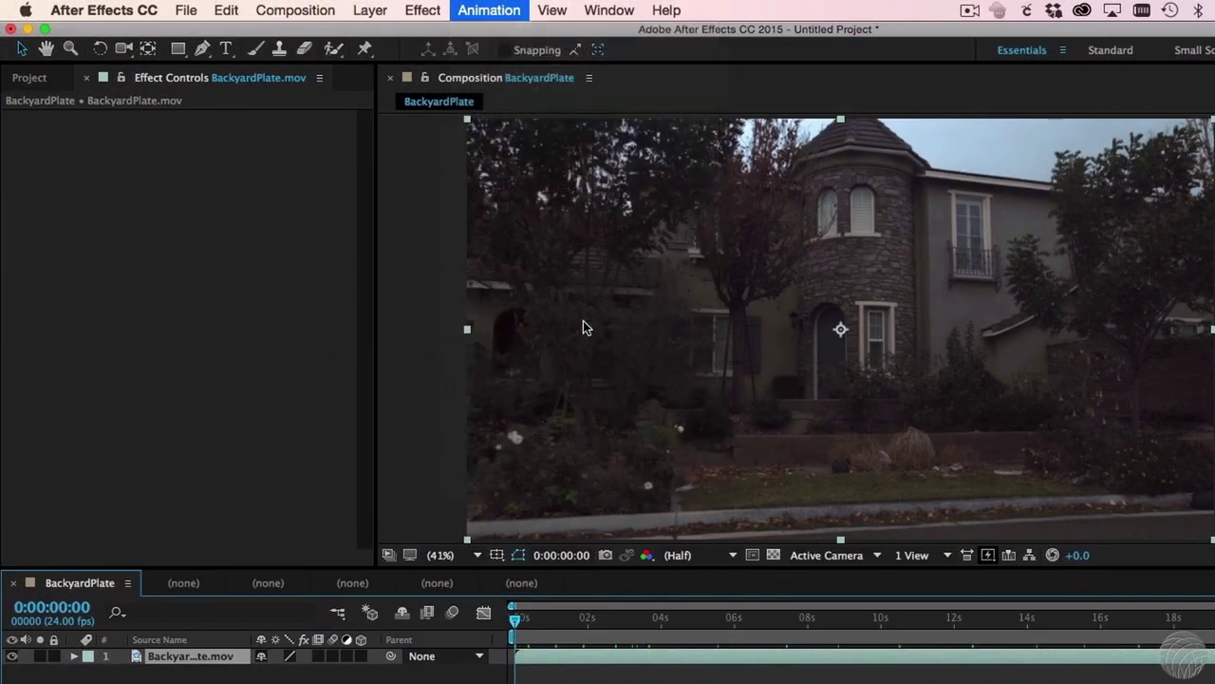
- Set Shot Type to a specified 69° horizontal angle of view and enable Detailed Analysis
{"action": "left_click", "coordinate": [343, 167]}
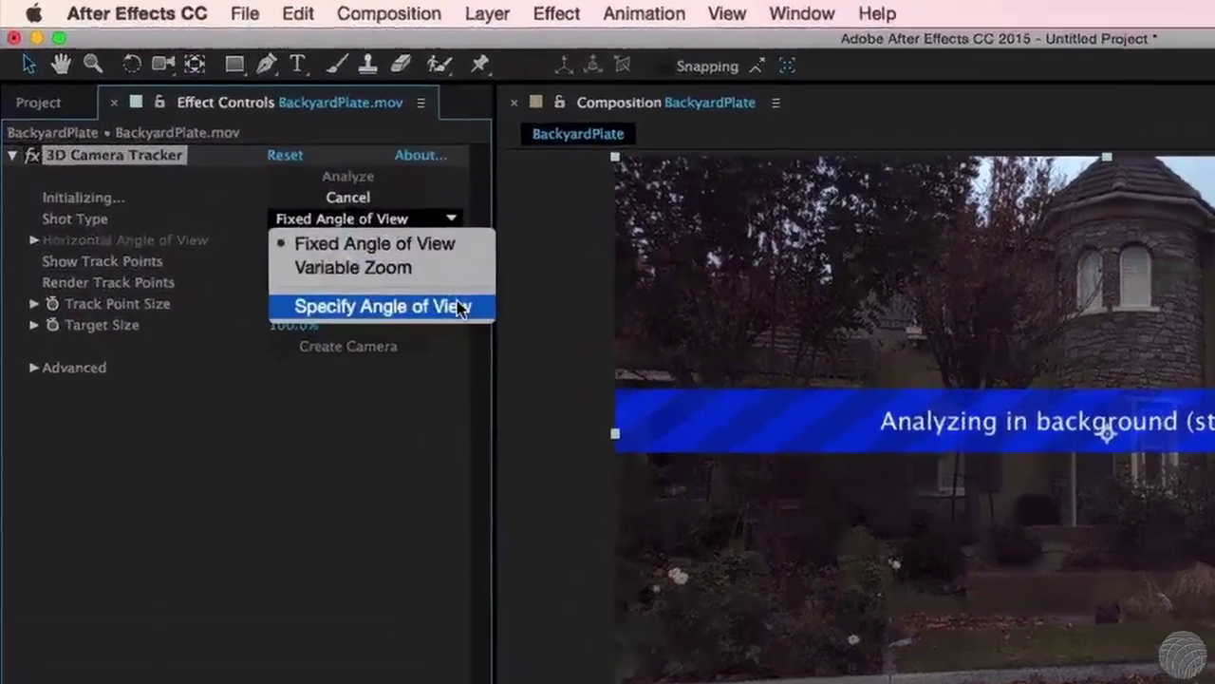
{"action": "left_click", "coordinate": [458, 306]}
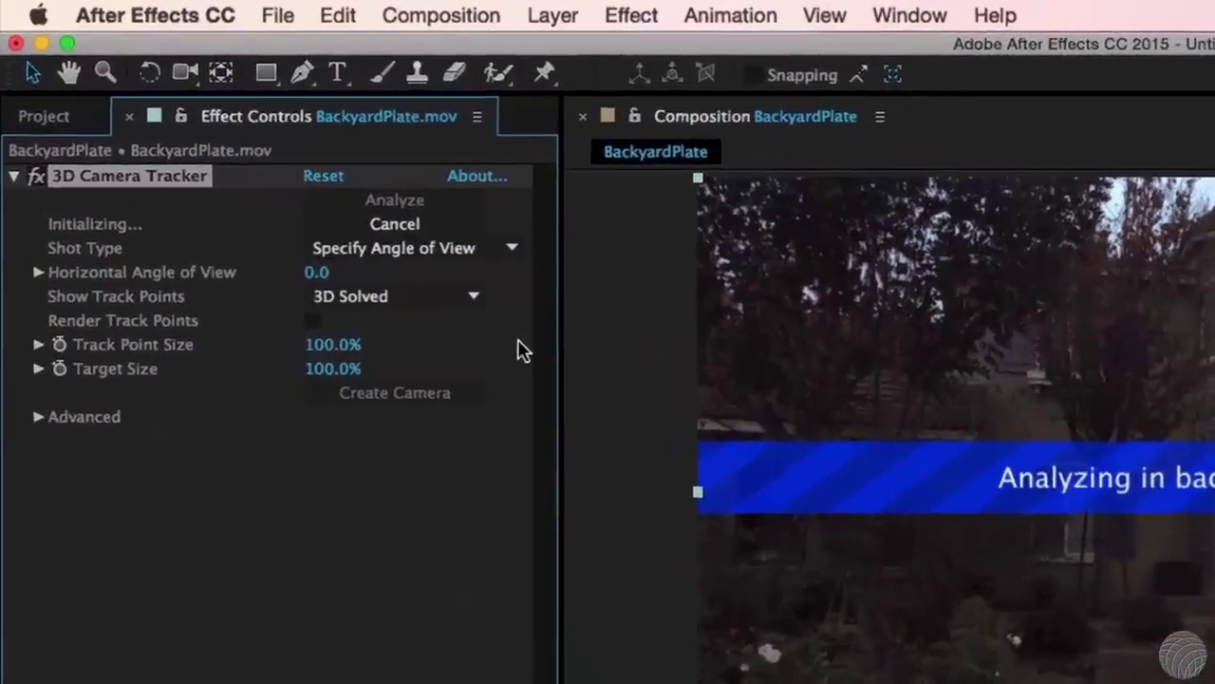
{"action": "left_click", "coordinate": [279, 243]}
{"action": "type", "text": "69"}
{"action": "key", "text": "Return"}
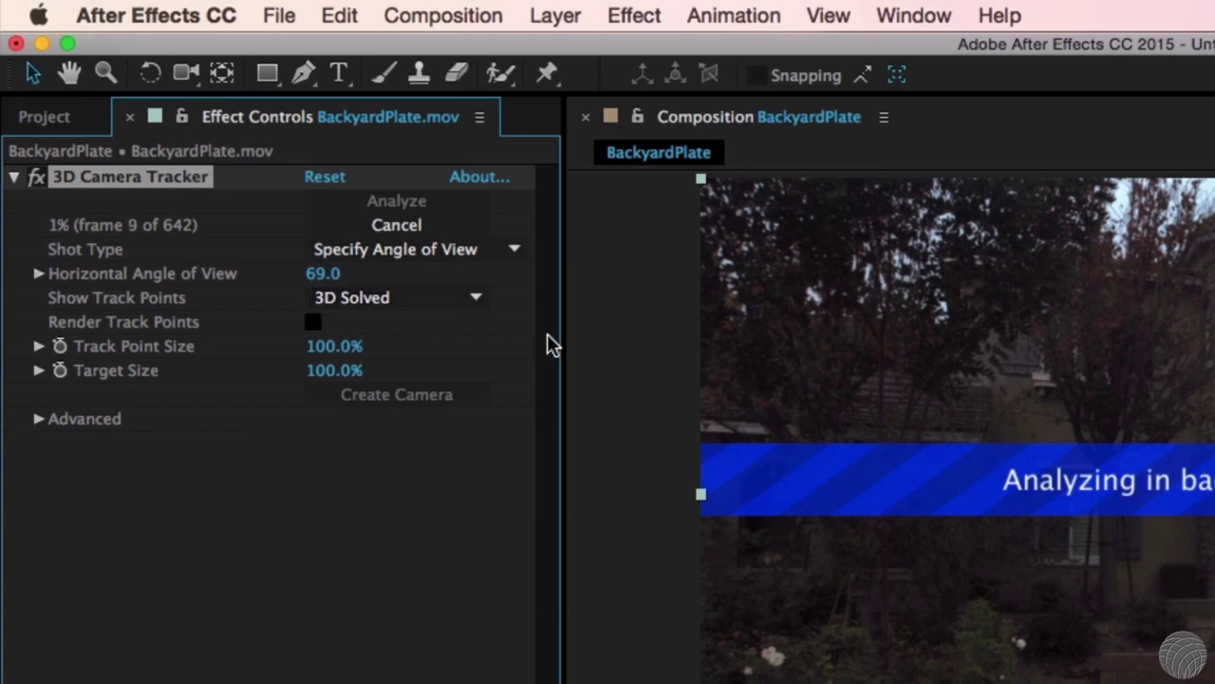
{"action": "left_click", "coordinate": [38, 419]}
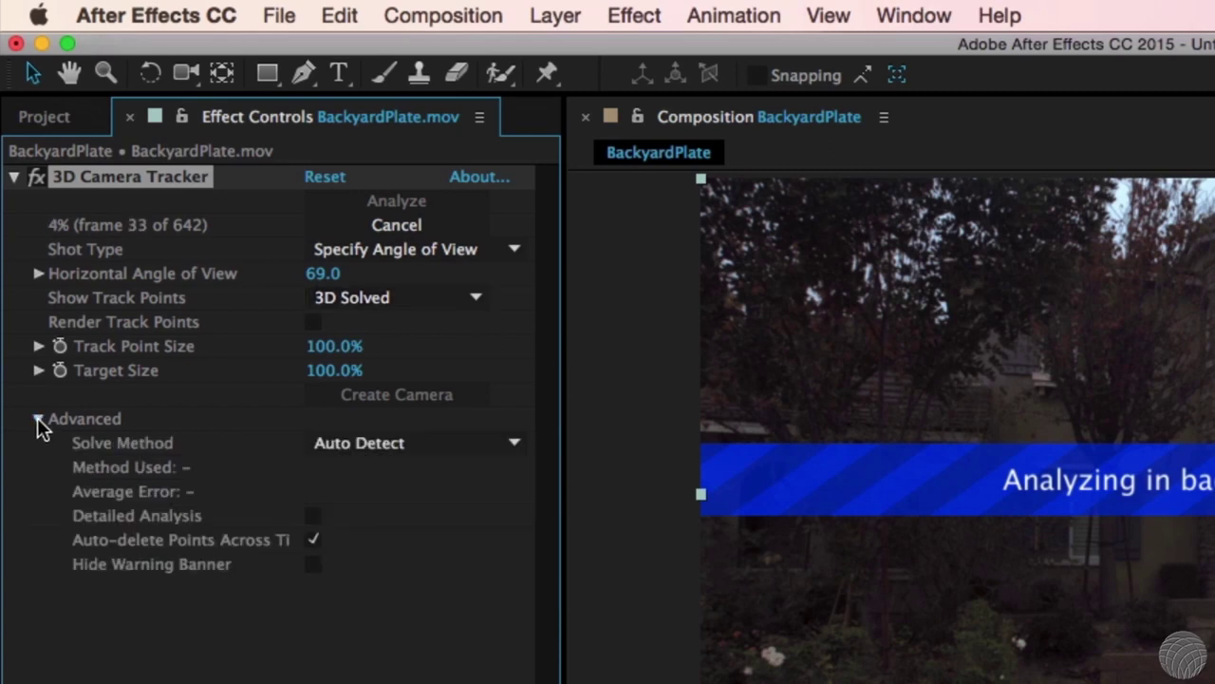
{"action": "left_click", "coordinate": [313, 517]}
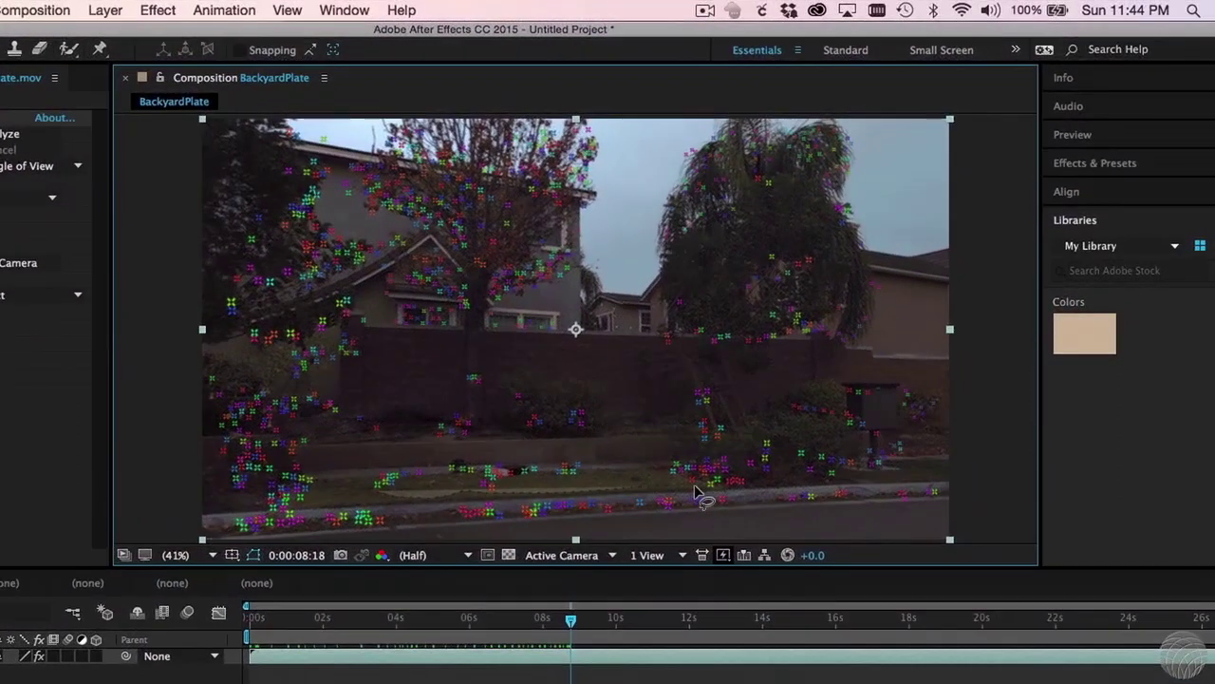
- Select a group of lawn track points and use them for Set Ground Plane and Origin
{"action": "left_click", "coordinate": [704, 484]}
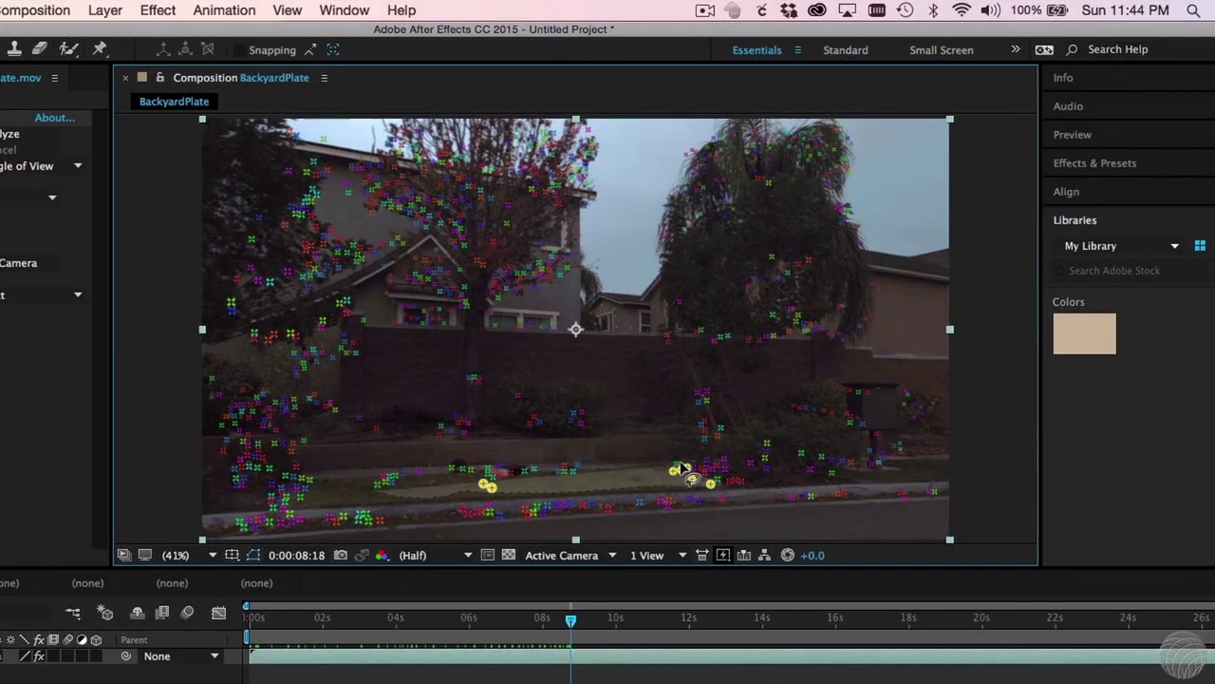
{"action": "mouse_move", "coordinate": [684, 469]}
{"action": "left_mouse_down"}
{"action": "mouse_move", "coordinate": [510, 465]}
{"action": "mouse_move", "coordinate": [495, 477]}
{"action": "mouse_move", "coordinate": [371, 472]}
{"action": "left_mouse_up"}
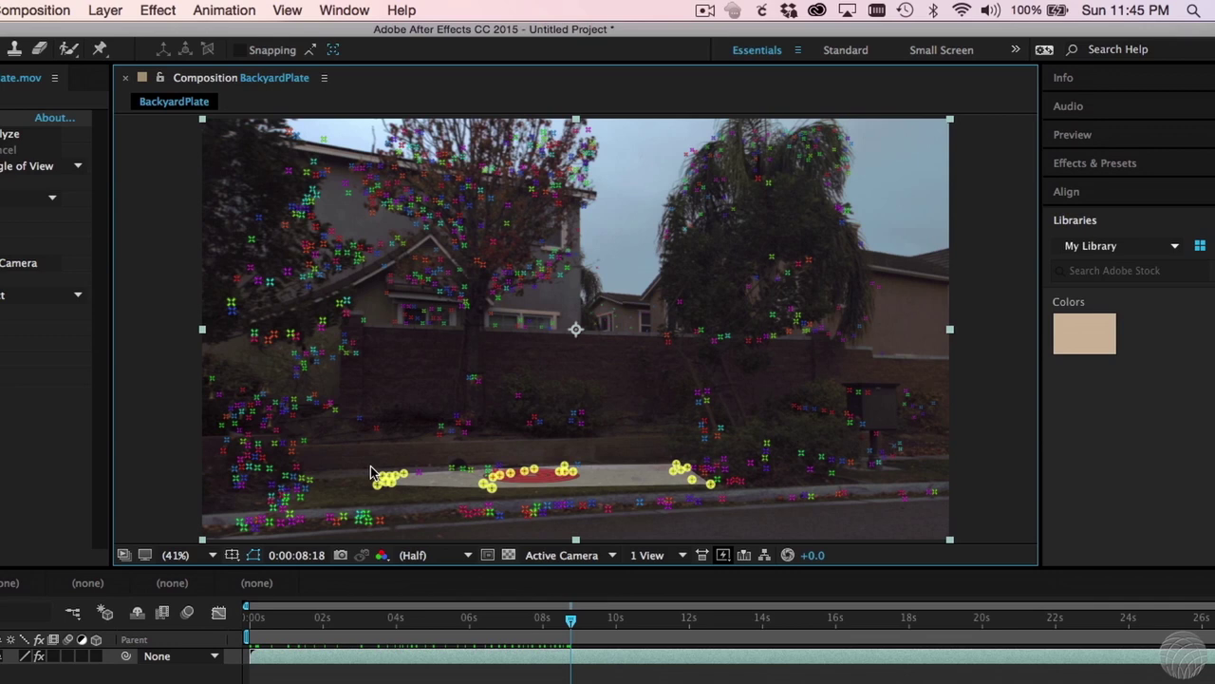
{"action": "right_click", "coordinate": [546, 486]}
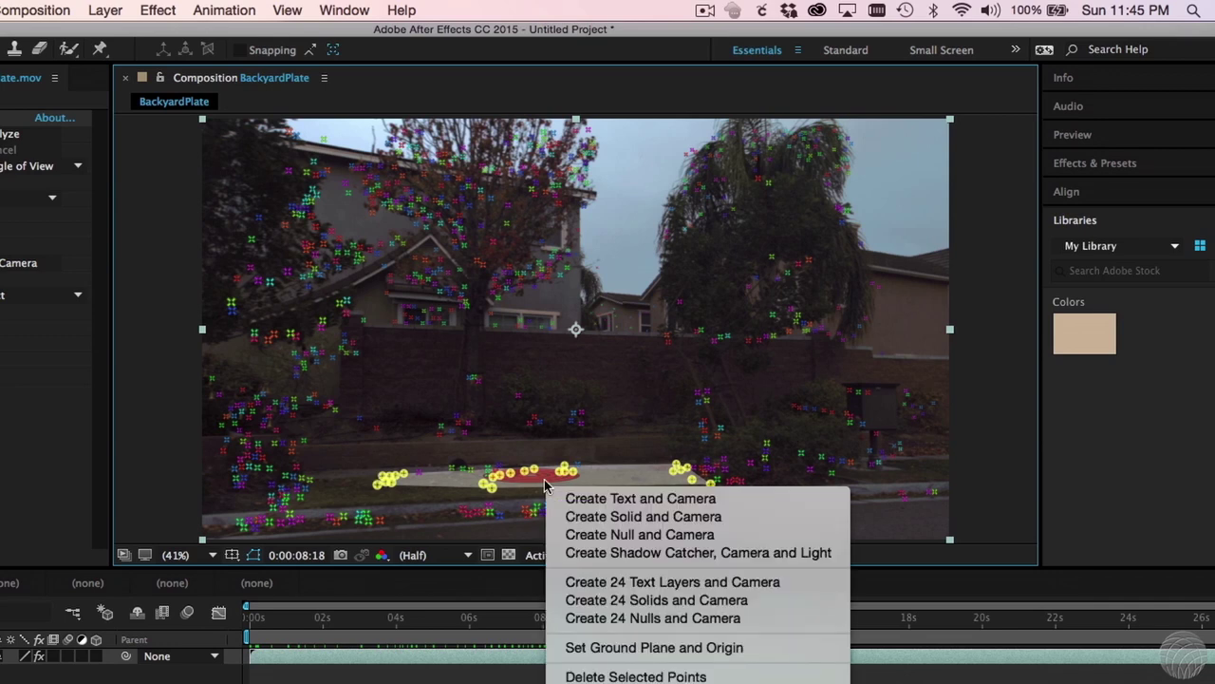
{"action": "left_click", "coordinate": [670, 647]}
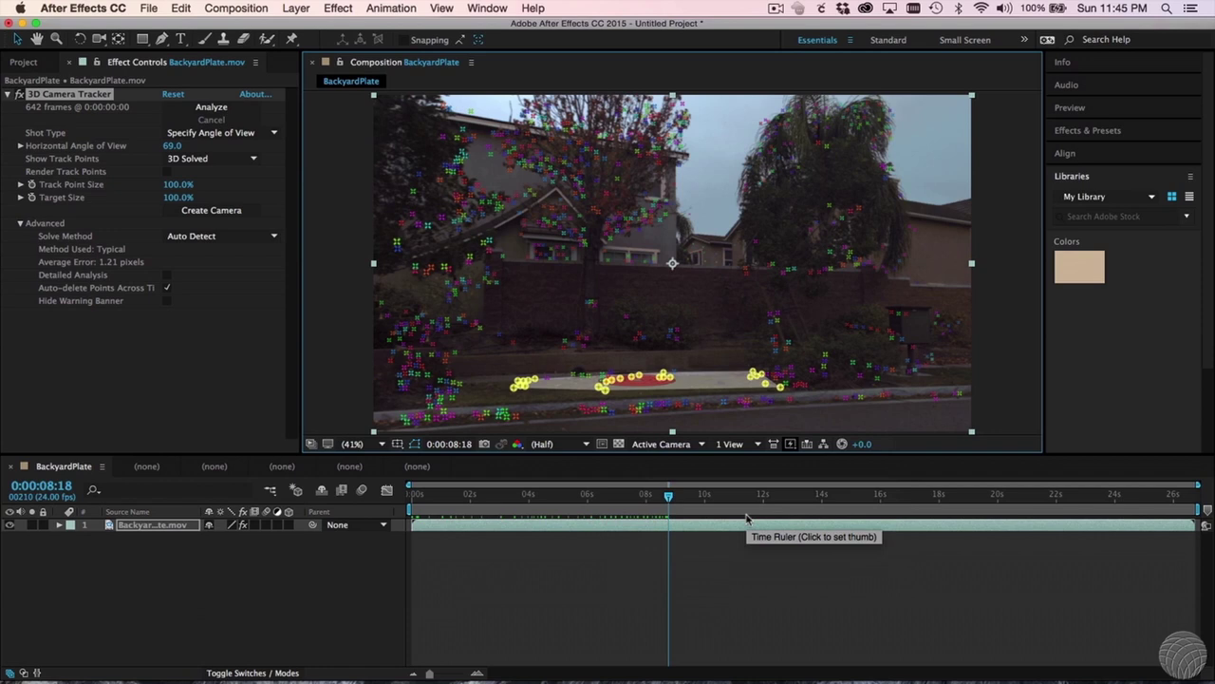
- Create a solid and camera from track points on the upstairs wall
{"action": "left_click_drag", "start_coordinate": [670, 496], "coordinate": [797, 513]}
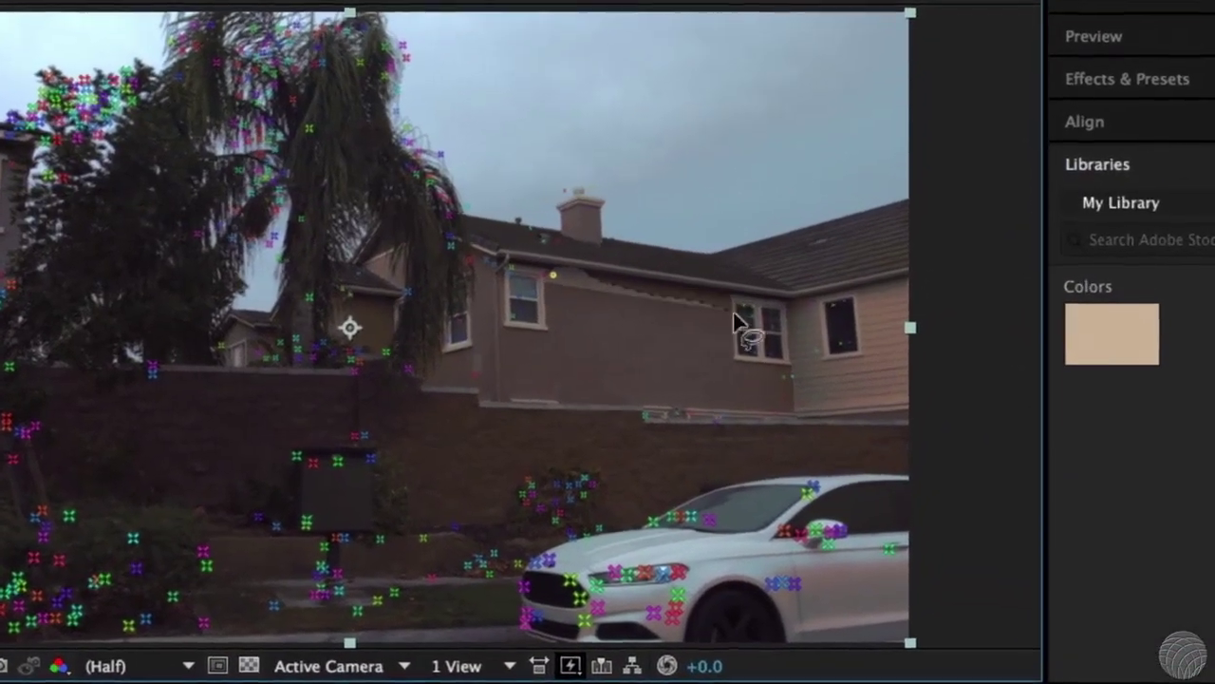
{"action": "mouse_move", "coordinate": [771, 334]}
{"action": "left_mouse_down"}
{"action": "mouse_move", "coordinate": [791, 380]}
{"action": "mouse_move", "coordinate": [784, 408]}
{"action": "mouse_move", "coordinate": [709, 418]}
{"action": "mouse_move", "coordinate": [635, 373]}
{"action": "mouse_move", "coordinate": [616, 377]}
{"action": "left_mouse_up"}
{"action": "right_click", "coordinate": [738, 353]}
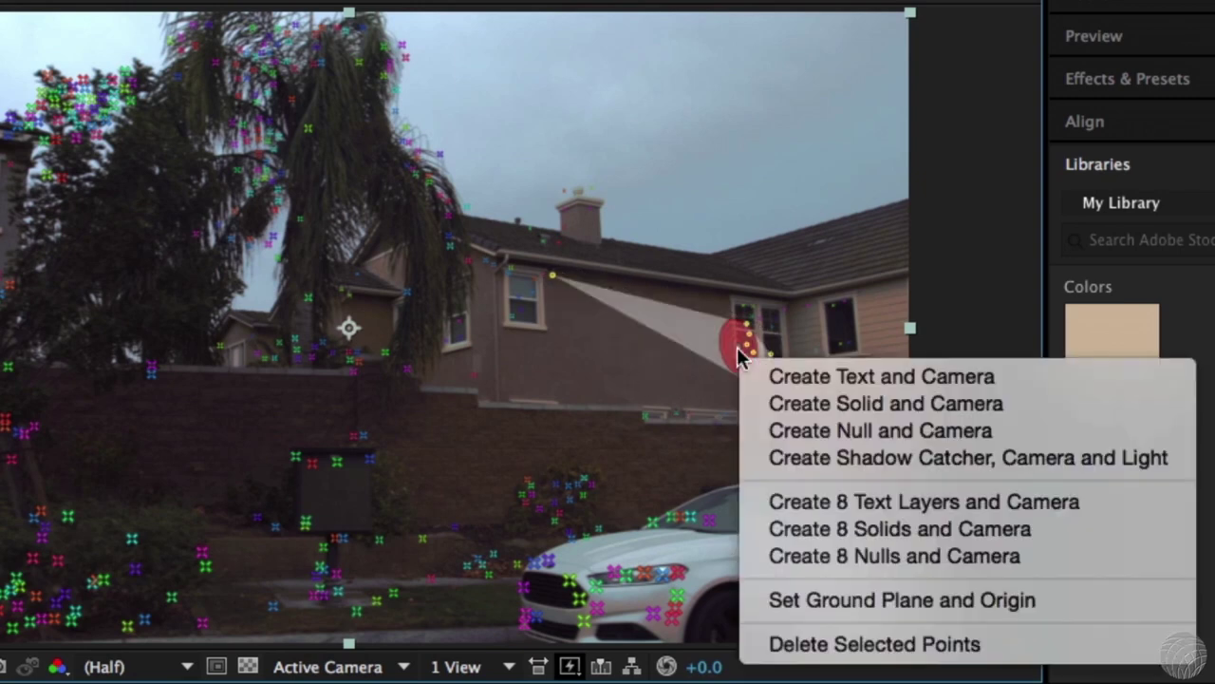
{"action": "left_click", "coordinate": [760, 403]}
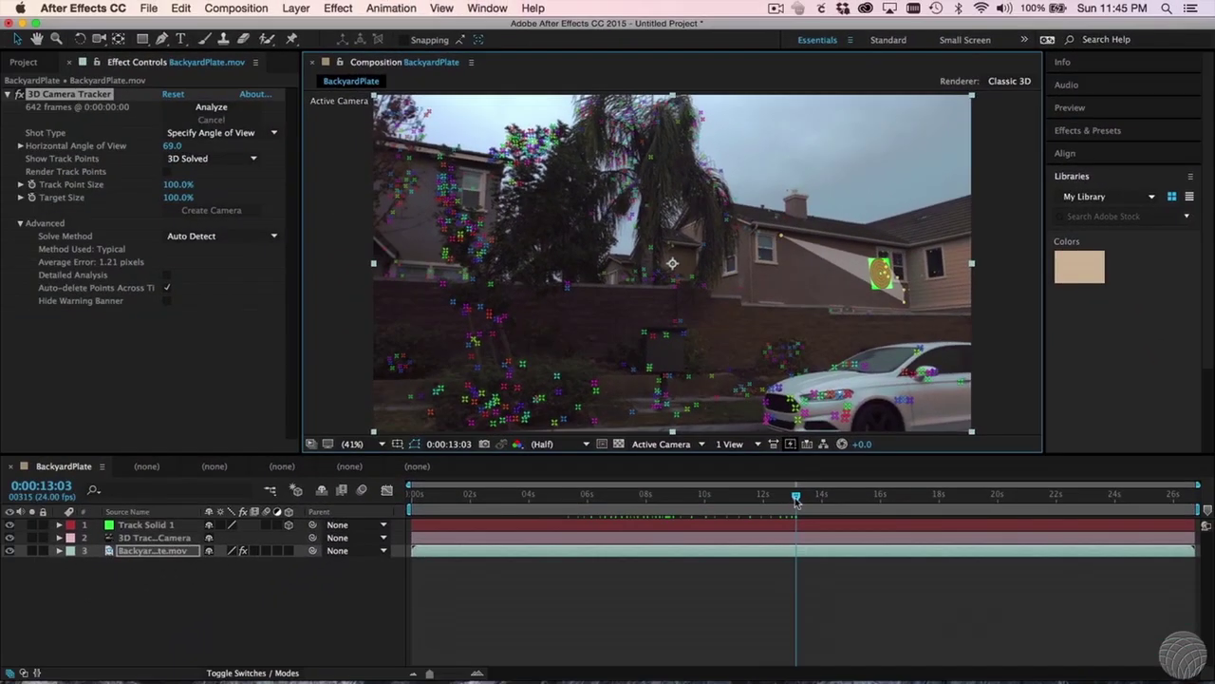
- Around 14 seconds in, create two more solids on the bay's side wall and another wall area
{"action": "left_click_drag", "start_coordinate": [797, 501], "coordinate": [800, 504]}
{"action": "left_click_drag", "start_coordinate": [832, 504], "coordinate": [850, 505]}
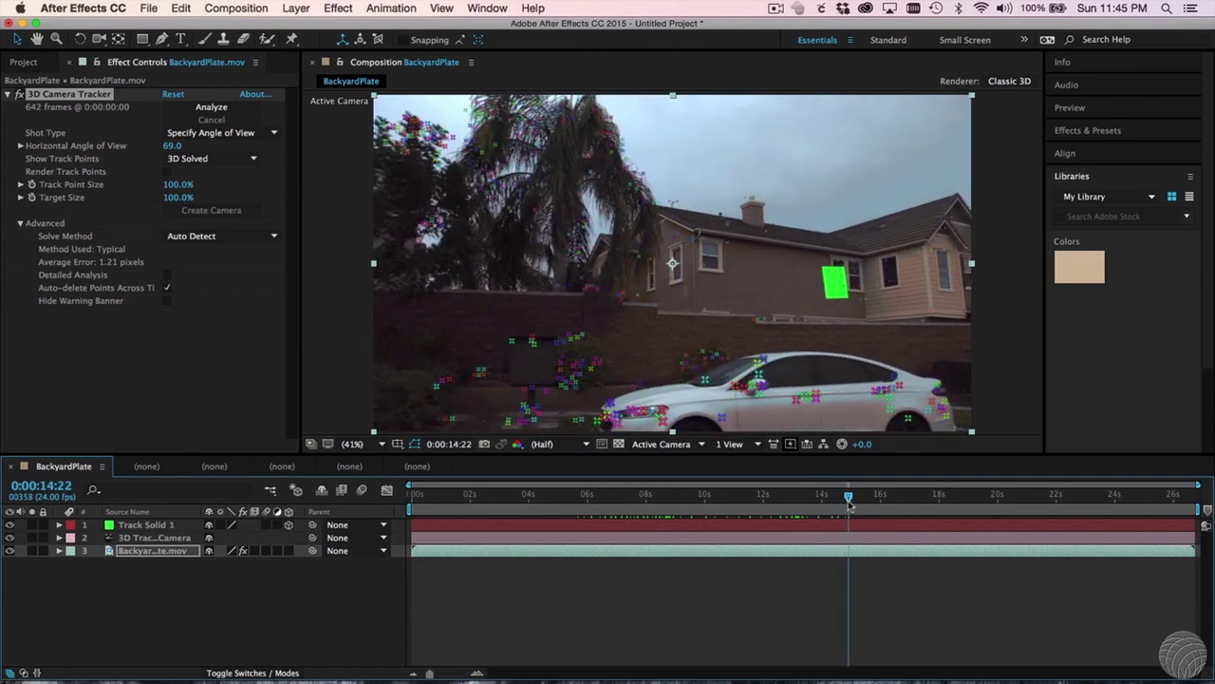
{"action": "left_click", "coordinate": [868, 279]}
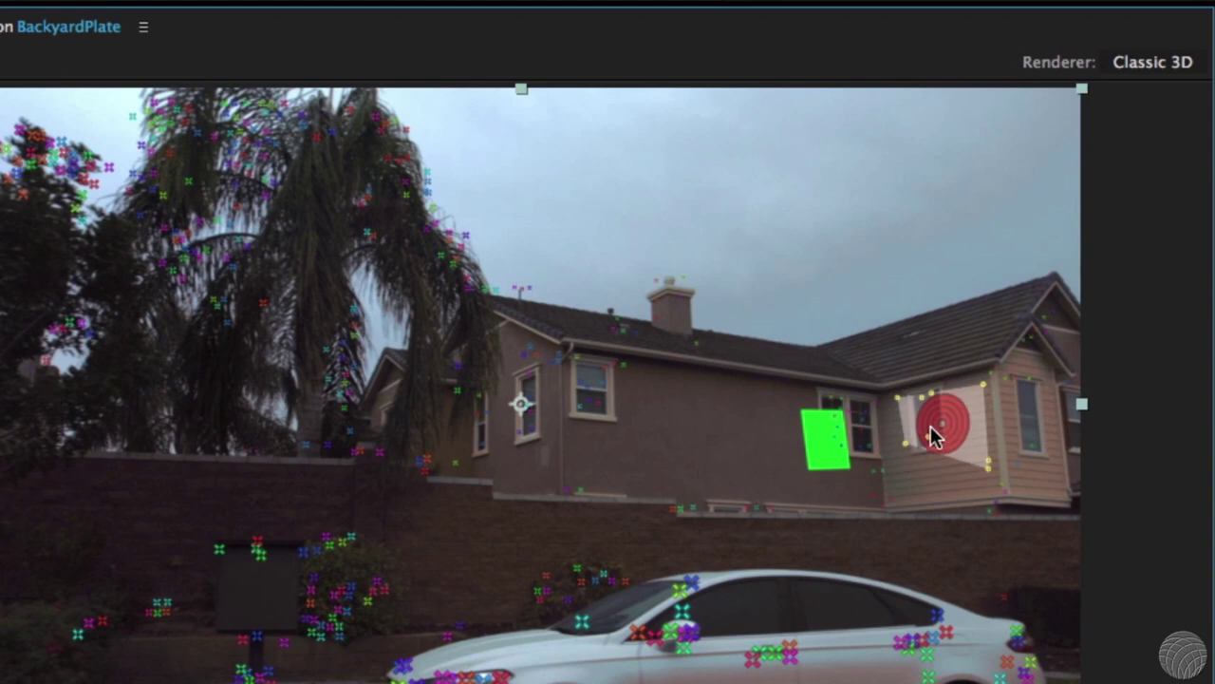
{"action": "right_click", "coordinate": [932, 425]}
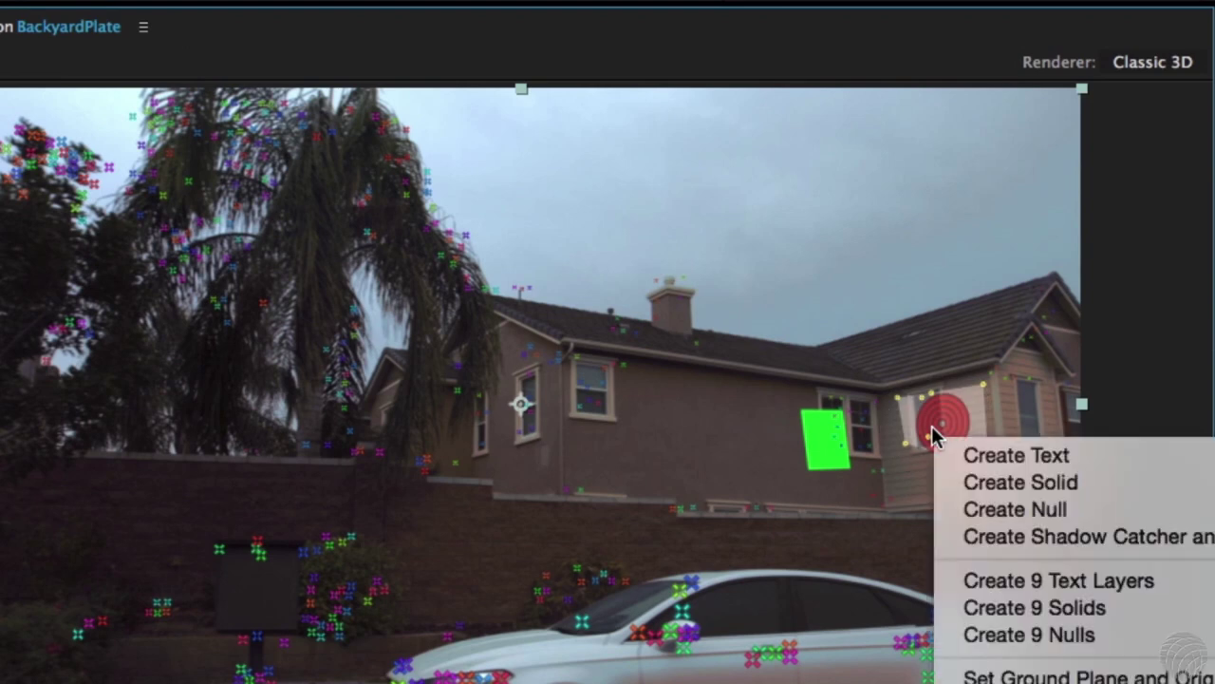
{"action": "left_click", "coordinate": [955, 482]}
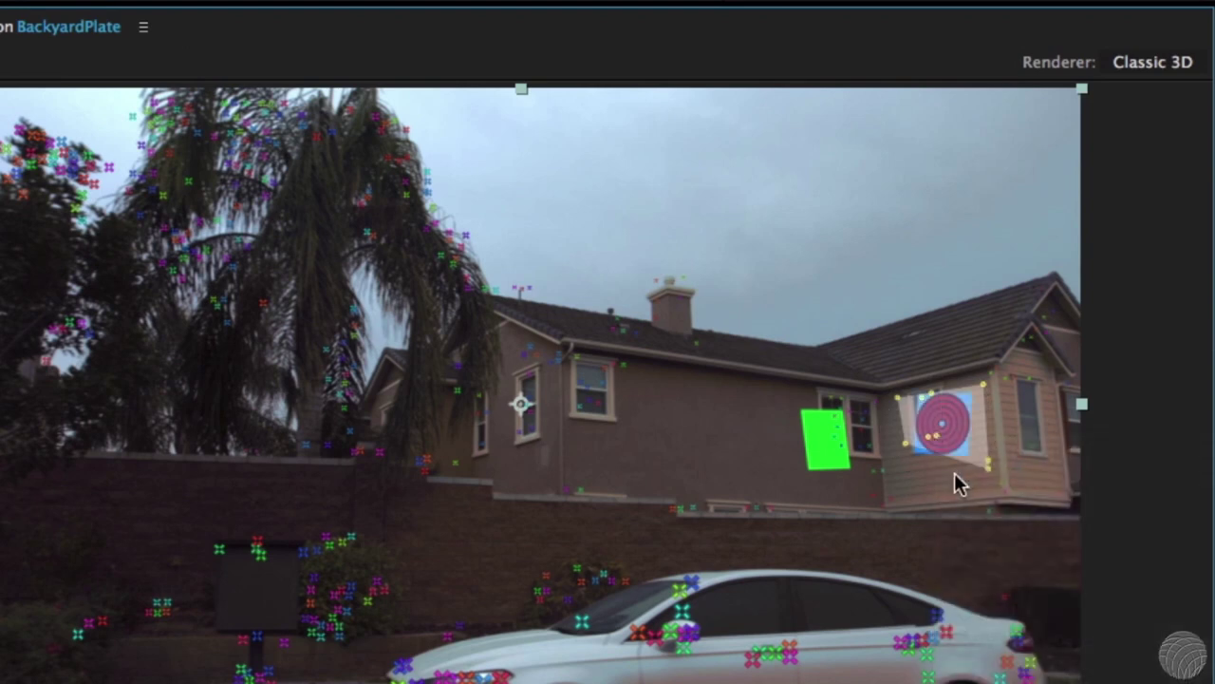
{"action": "left_click_drag", "start_coordinate": [1044, 441], "coordinate": [1006, 375]}
{"action": "right_click", "coordinate": [1016, 404]}
{"action": "left_click", "coordinate": [1043, 452]}
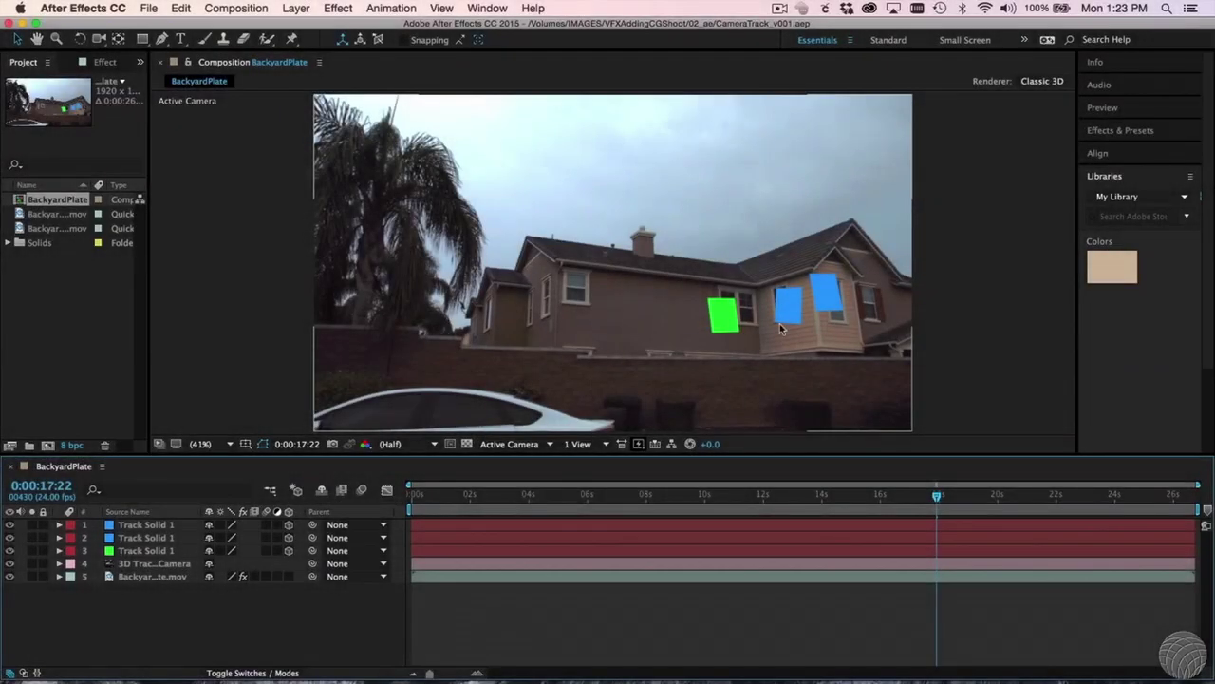
- At 100% view, straighten the green solid's Z orientation and enlarge it across the wall
{"action": "key", "text": "slash"}
{"action": "left_click_drag", "start_coordinate": [891, 349], "coordinate": [501, 233]}
{"action": "key", "text": "v"}
{"action": "left_click", "coordinate": [508, 256]}
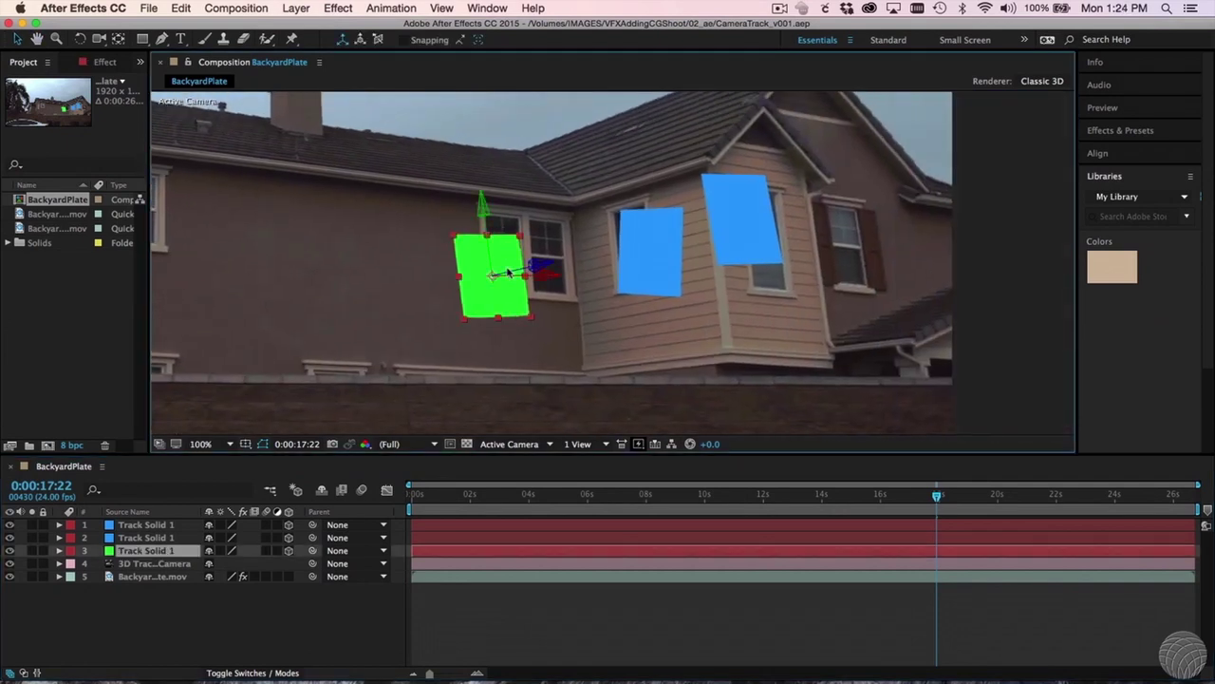
{"action": "key", "text": "r"}
{"action": "left_click_drag", "start_coordinate": [281, 566], "coordinate": [292, 565]}
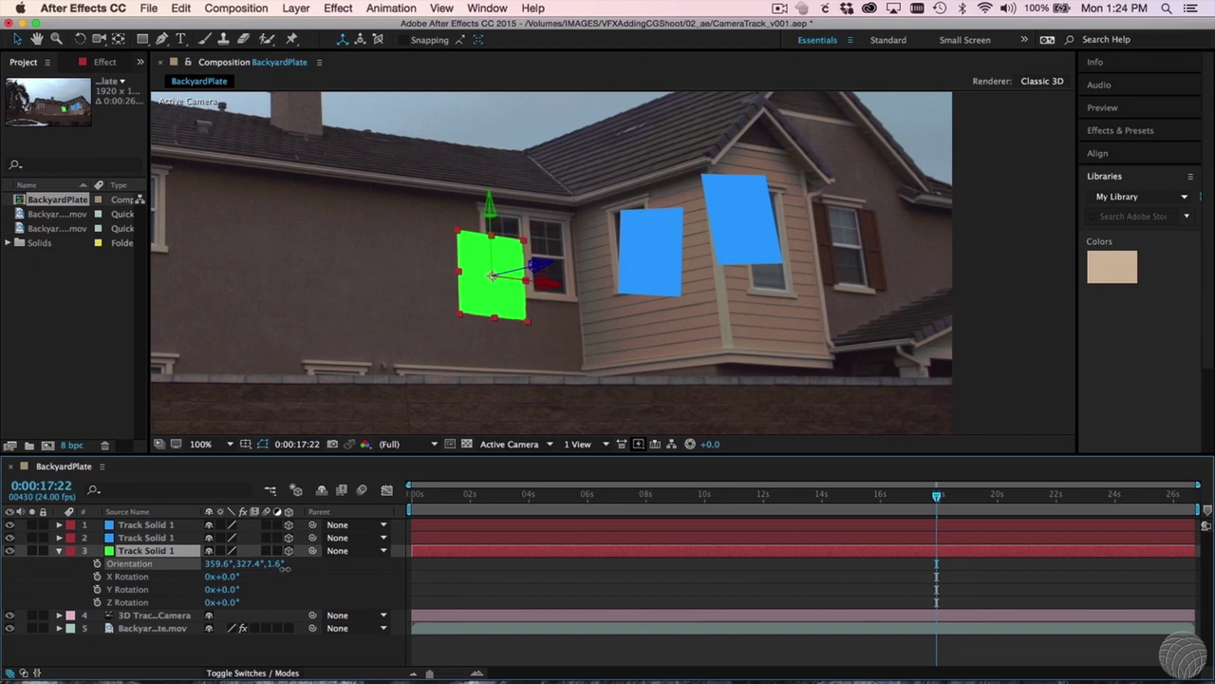
{"action": "left_click_drag", "start_coordinate": [529, 316], "coordinate": [586, 377]}
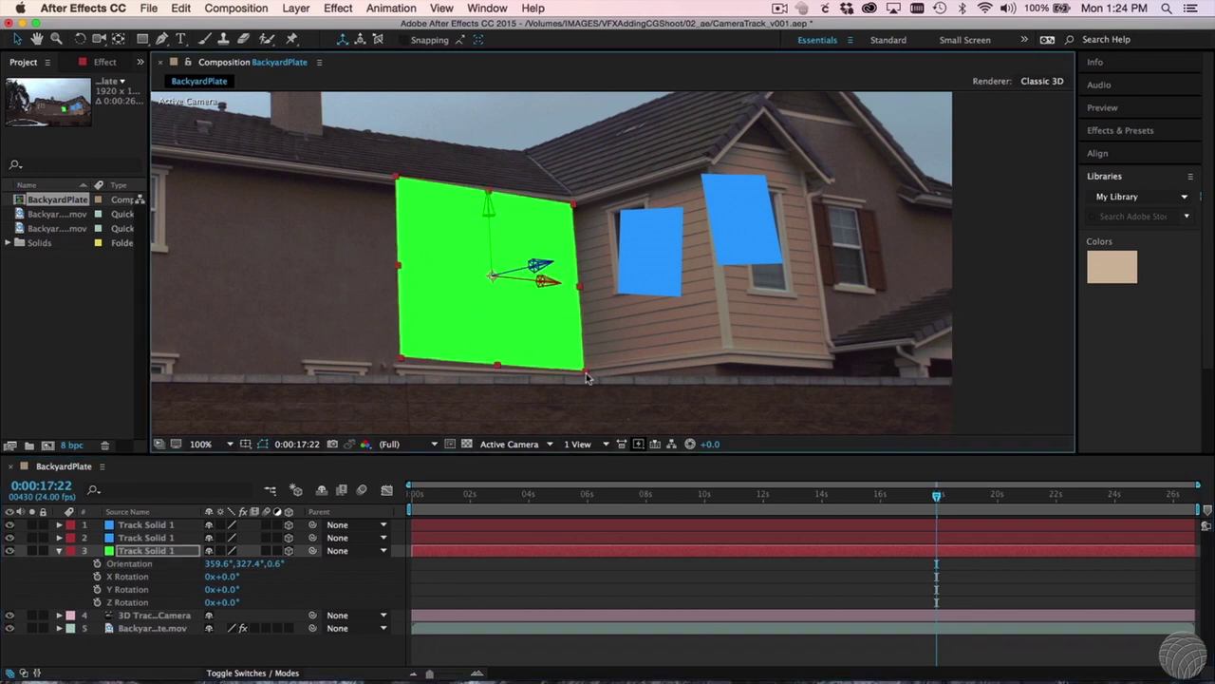
- Tilt the first blue solid to match the bay wall, enlarge it, and shift it slightly left
{"action": "left_click", "coordinate": [665, 270]}
{"action": "key", "text": "r"}
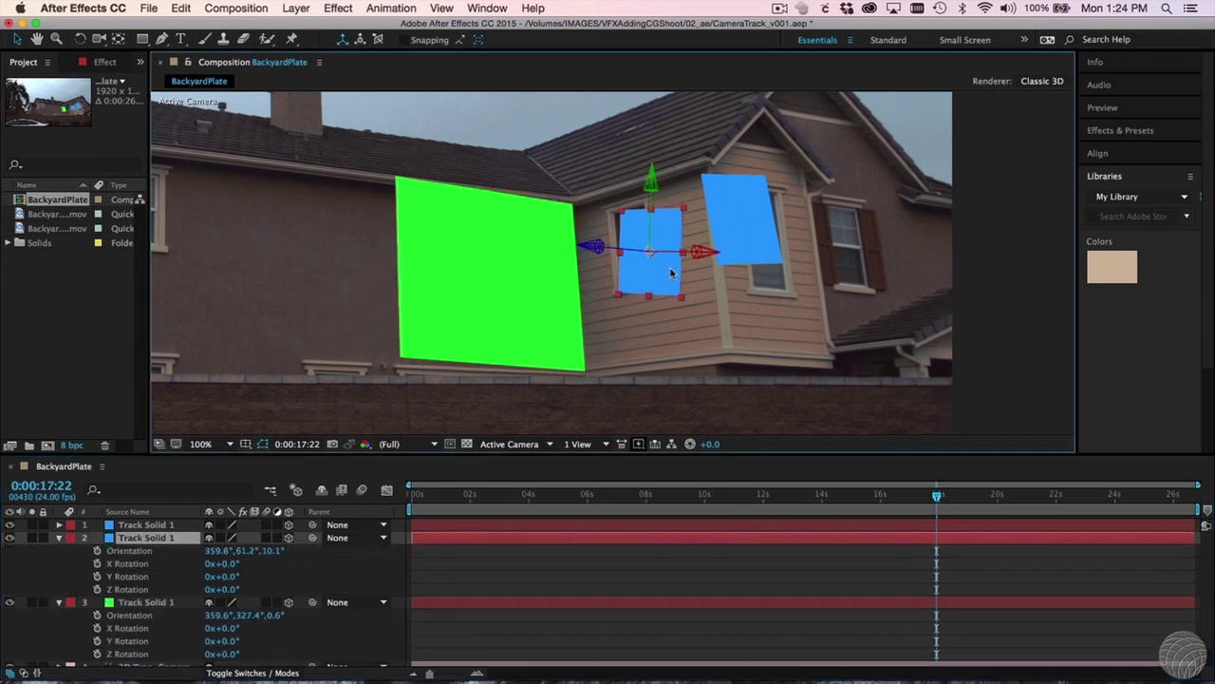
{"action": "left_click_drag", "start_coordinate": [216, 551], "coordinate": [201, 551]}
{"action": "left_click_drag", "start_coordinate": [682, 281], "coordinate": [714, 346]}
{"action": "left_click_drag", "start_coordinate": [602, 271], "coordinate": [518, 291]}
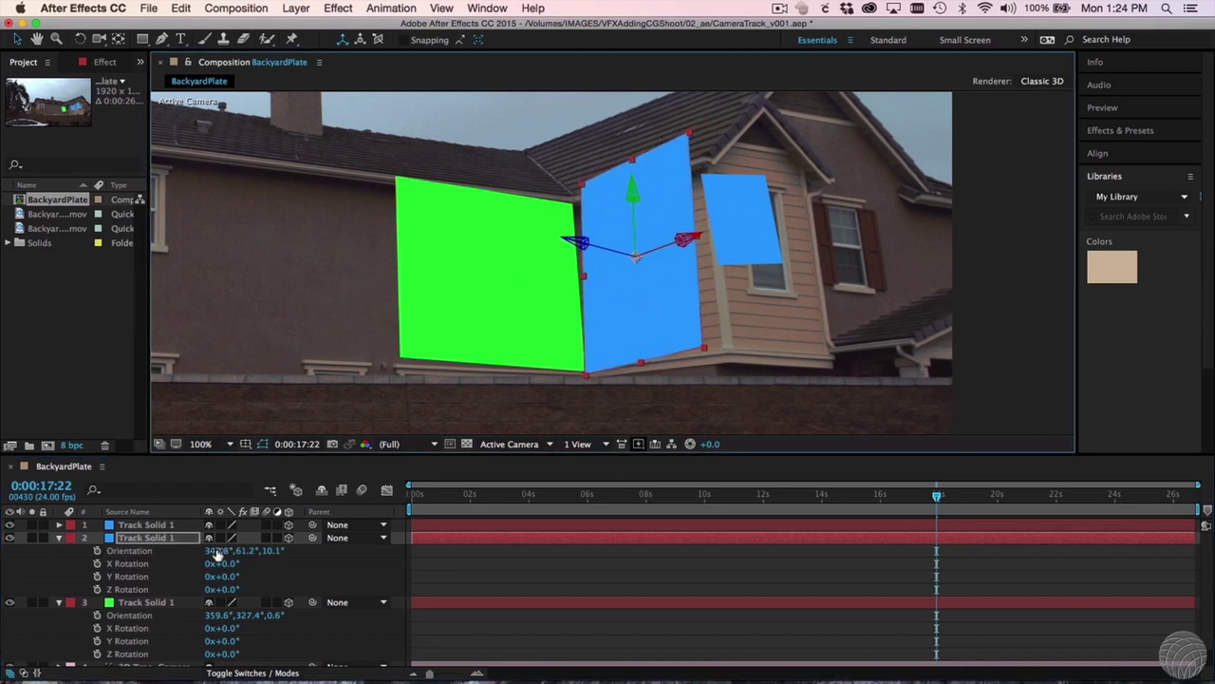
{"action": "left_click_drag", "start_coordinate": [217, 551], "coordinate": [207, 550]}
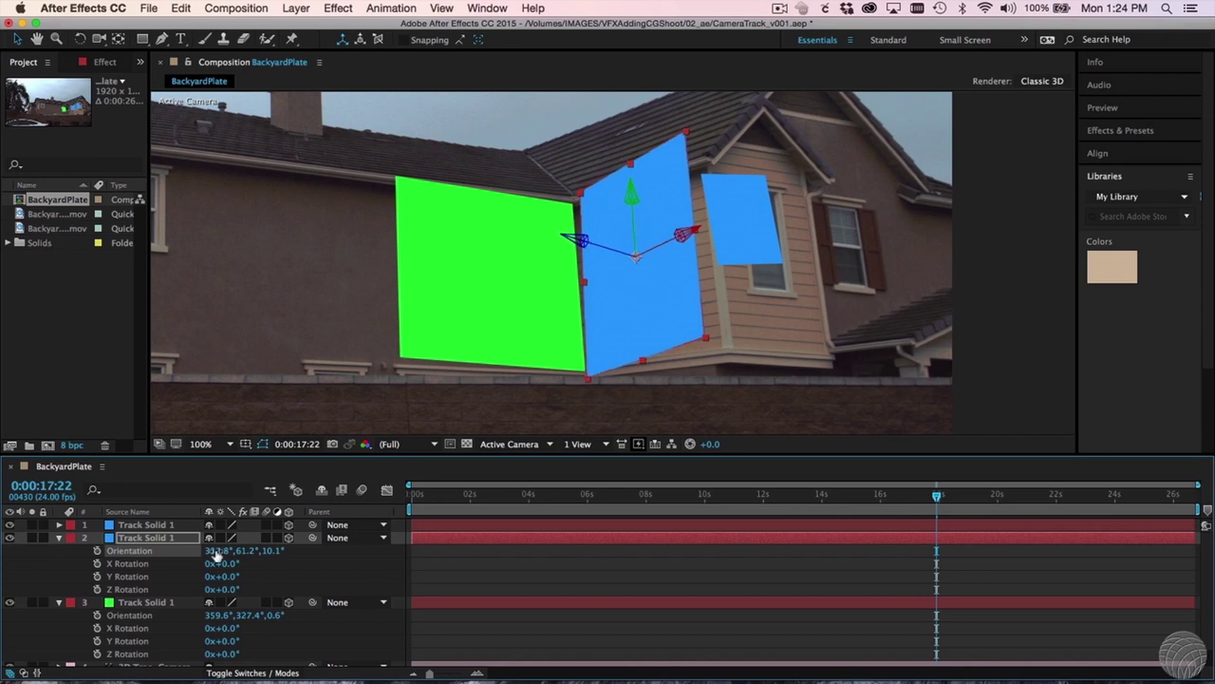
- Level the small blue solid's Z orientation, enlarge it, and move it right onto the wall
{"action": "left_click", "coordinate": [767, 245]}
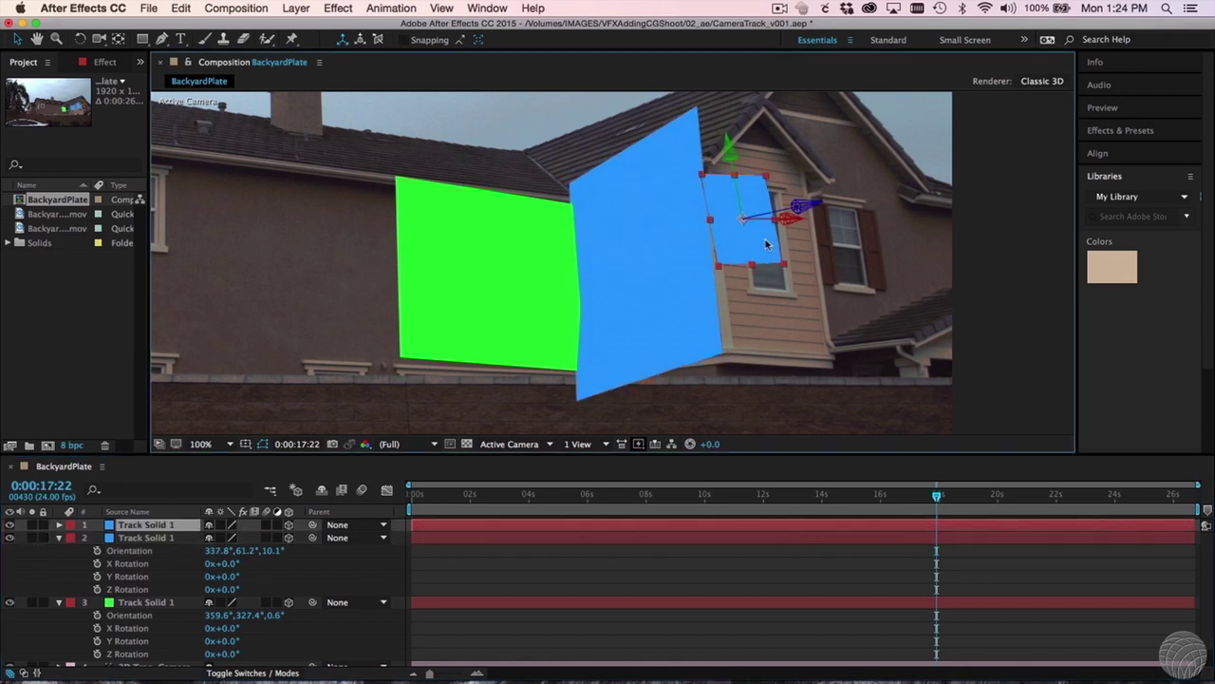
{"action": "key", "text": "r"}
{"action": "left_click_drag", "start_coordinate": [273, 540], "coordinate": [279, 541]}
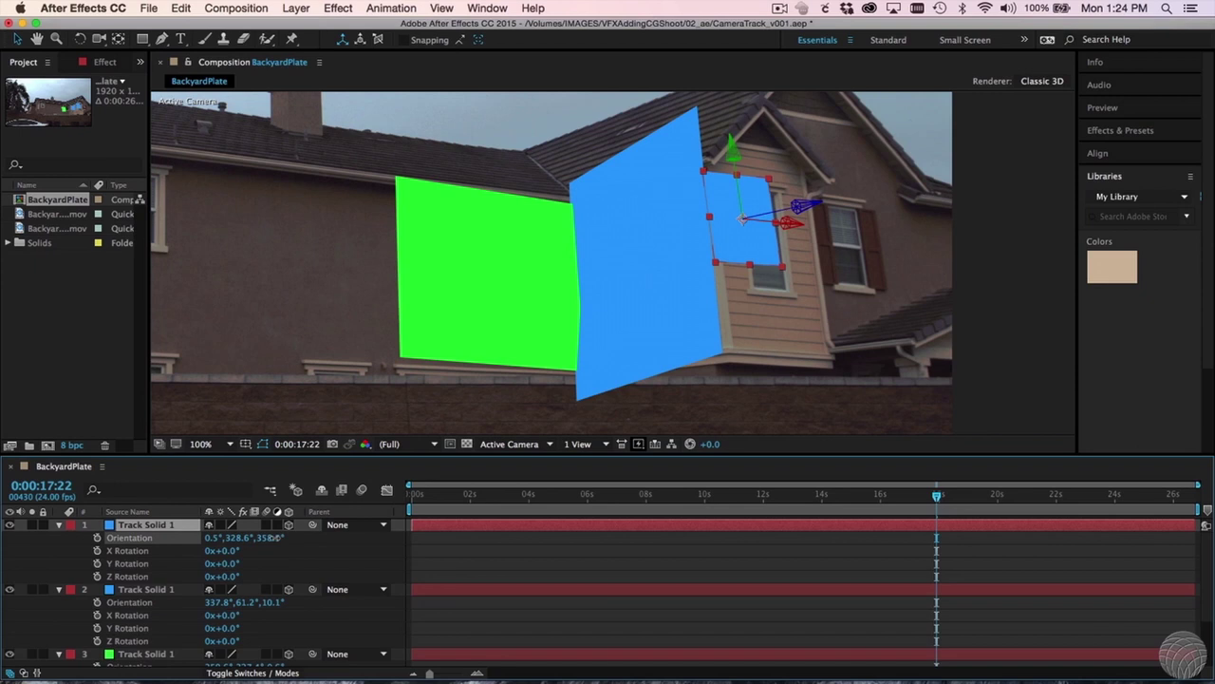
{"action": "left_click_drag", "start_coordinate": [782, 274], "coordinate": [824, 355]}
{"action": "left_click_drag", "start_coordinate": [760, 242], "coordinate": [786, 253]}
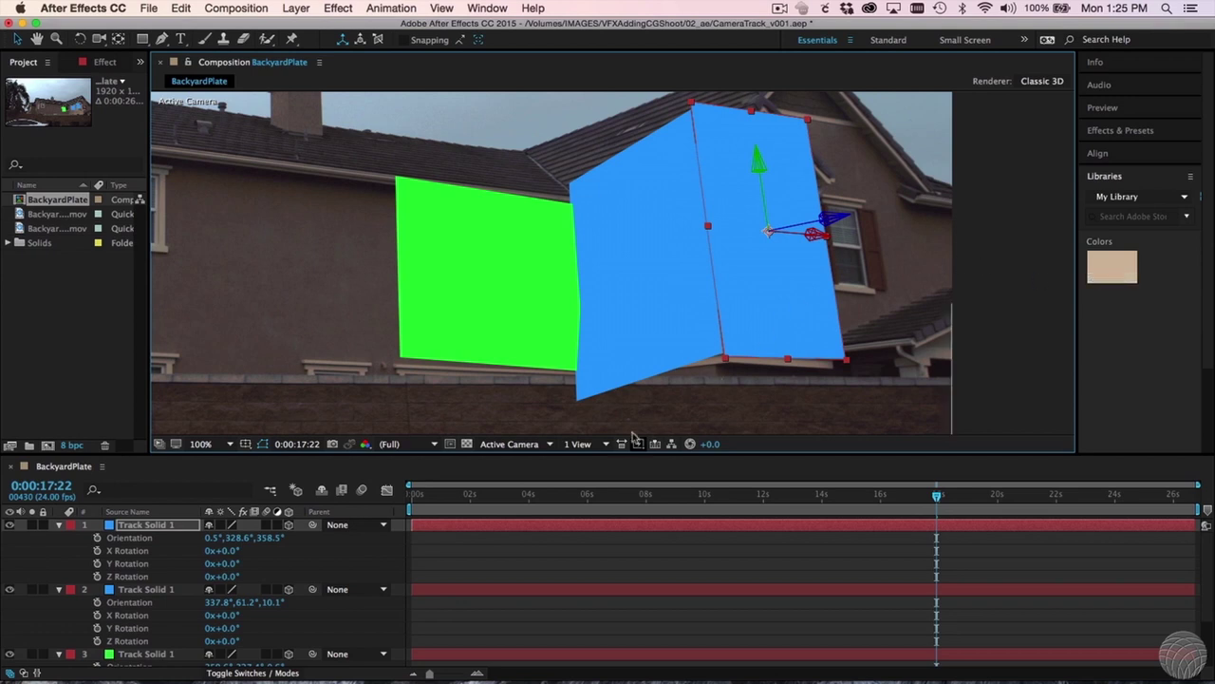
- Split the viewer into 2 Views - Horizontal and set the left view to Custom View 1
{"action": "left_click", "coordinate": [606, 445]}
{"action": "left_click", "coordinate": [623, 472]}
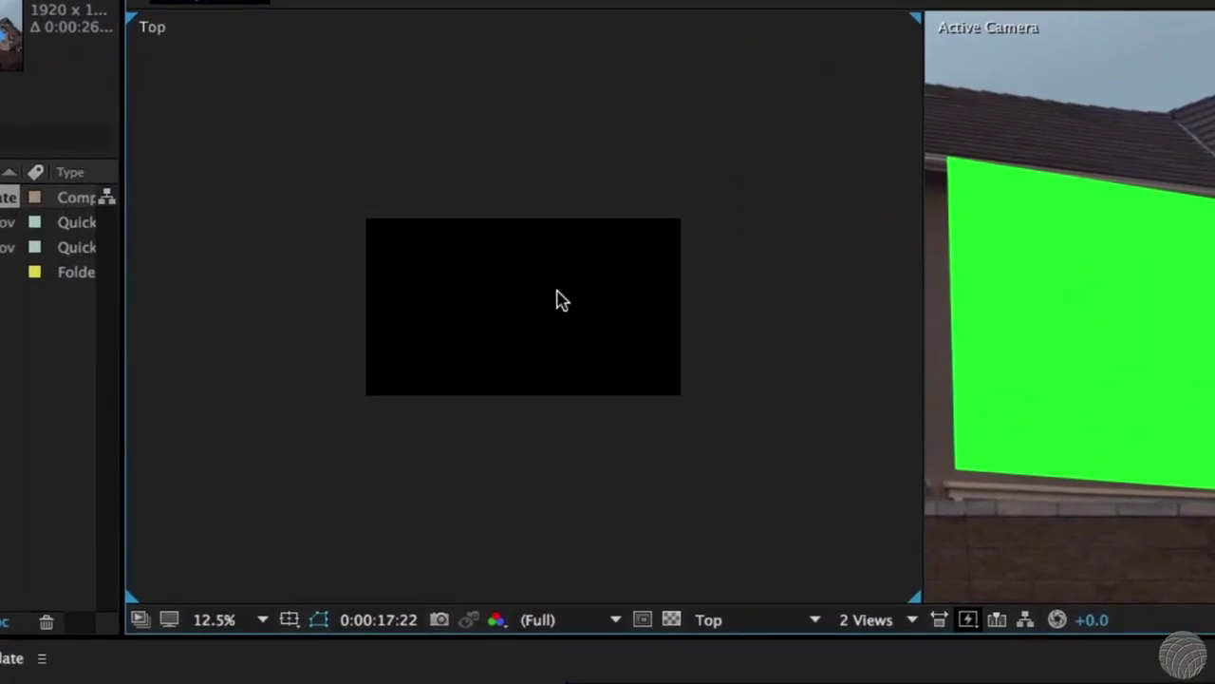
{"action": "right_click", "coordinate": [404, 259]}
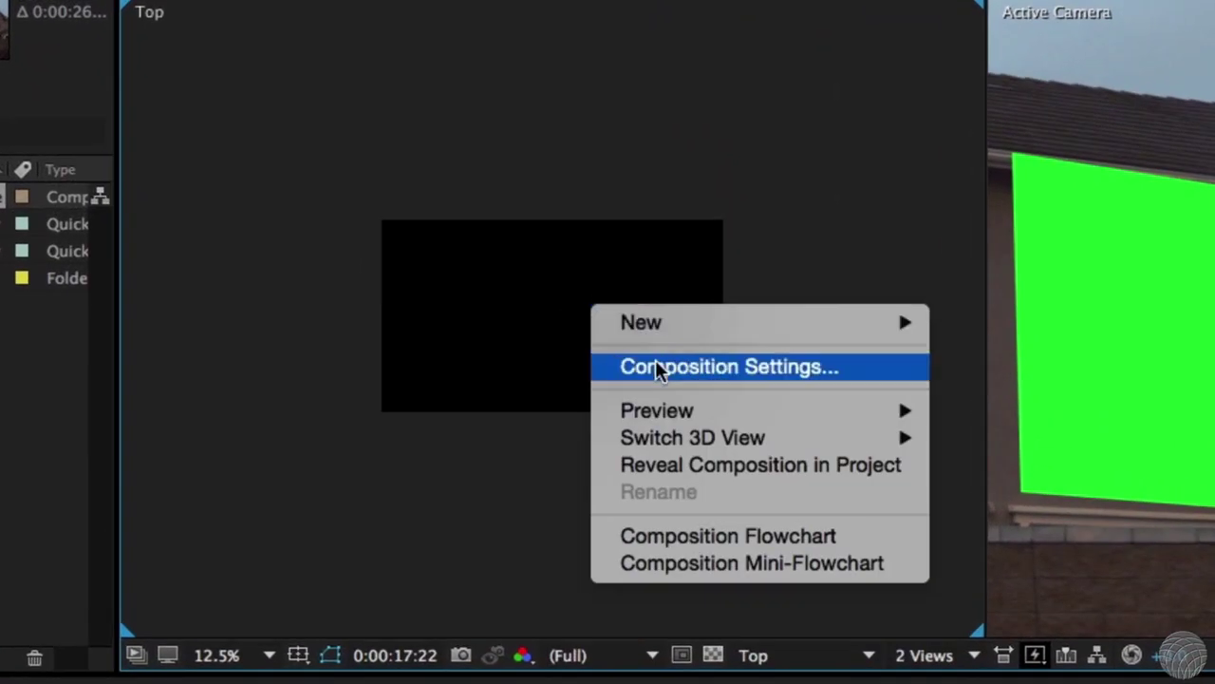
{"action": "mouse_move", "coordinate": [827, 439]}
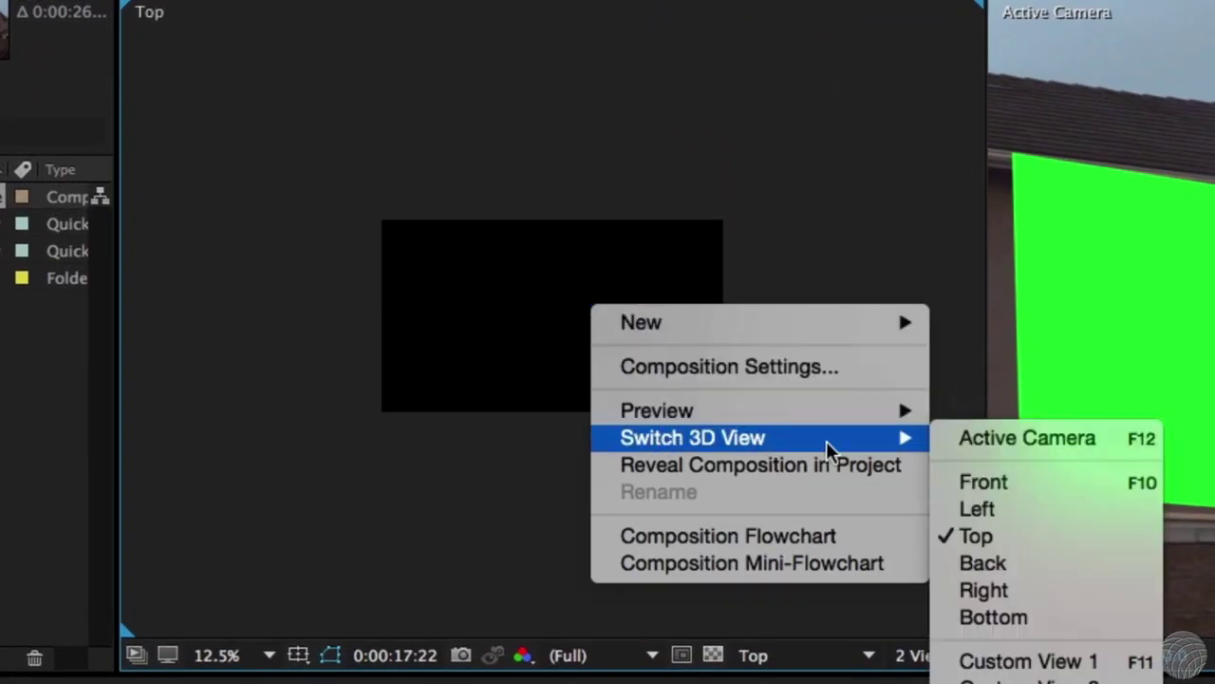
{"action": "left_click", "coordinate": [1105, 662]}
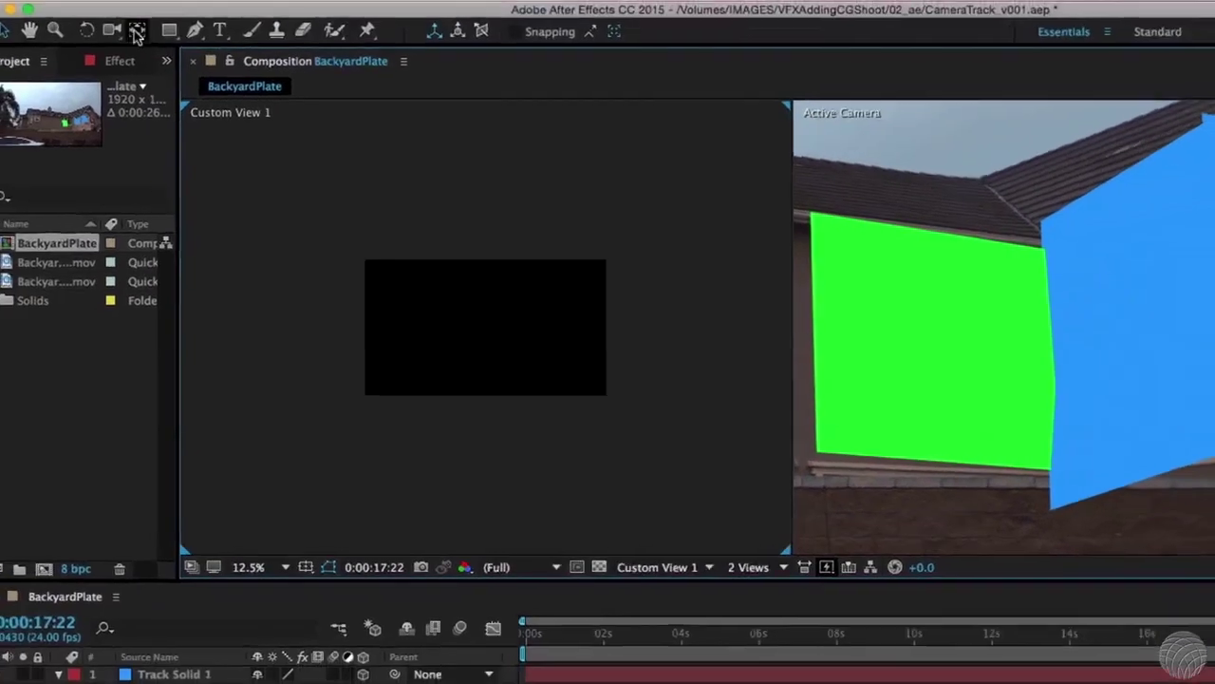
- Fit Custom View 1 to its panel and orbit to inspect the solids and tracked camera
{"action": "left_click", "coordinate": [124, 48]}
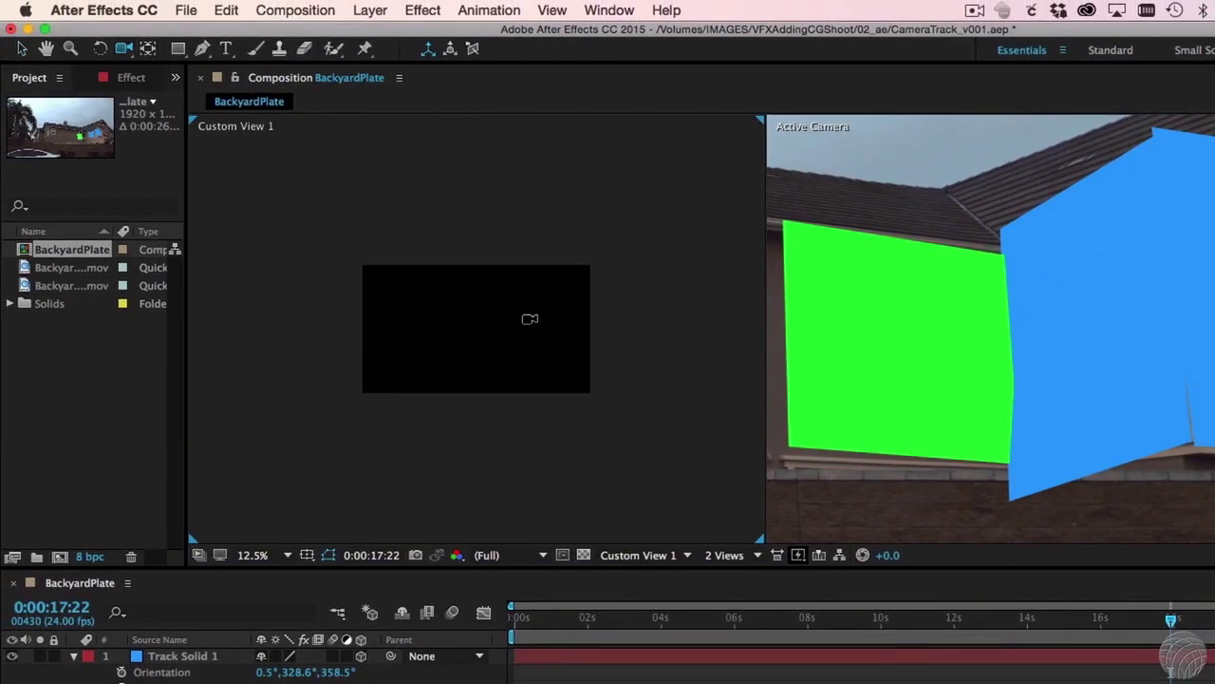
{"action": "left_click_drag", "start_coordinate": [530, 319], "coordinate": [433, 334]}
{"action": "left_click", "coordinate": [285, 554]}
{"action": "left_click", "coordinate": [278, 564]}
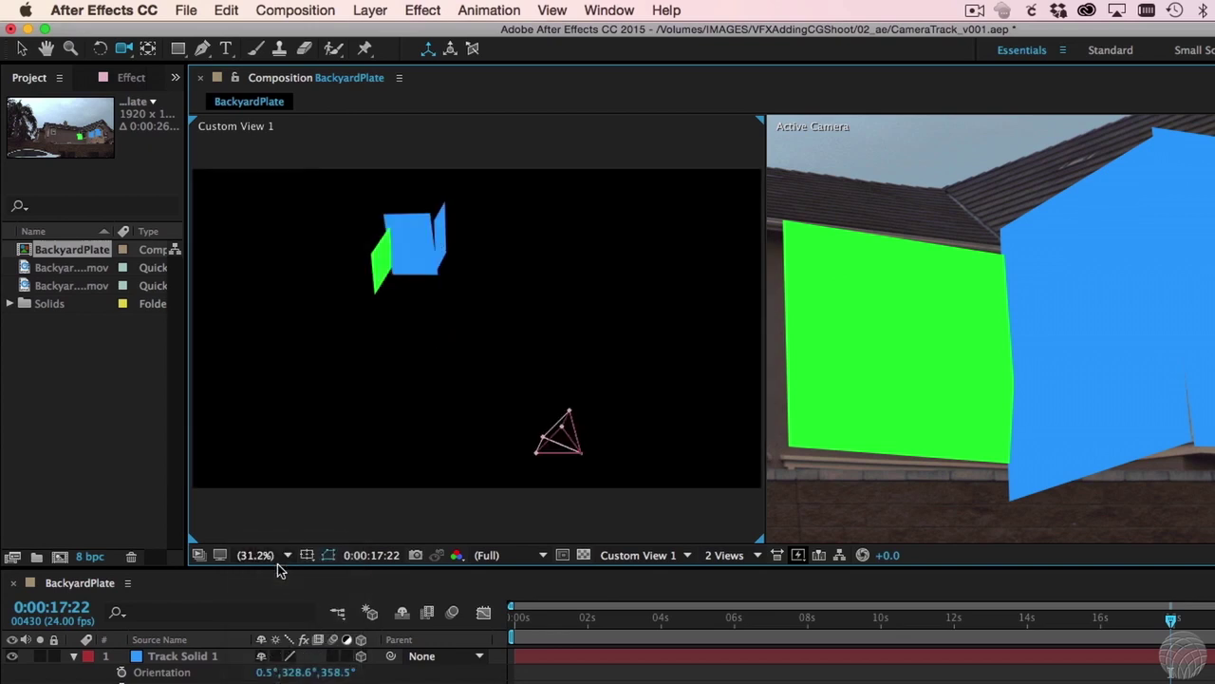
{"action": "left_click_drag", "start_coordinate": [519, 351], "coordinate": [532, 405]}
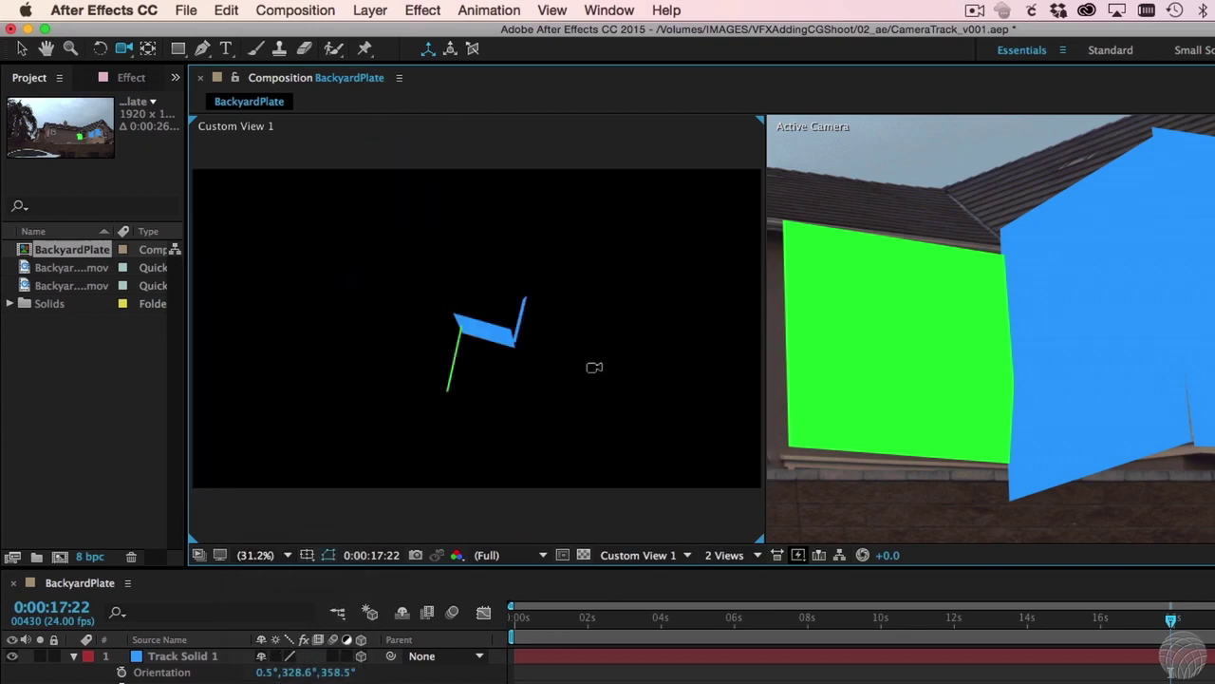
{"action": "left_click_drag", "start_coordinate": [594, 366], "coordinate": [552, 318]}
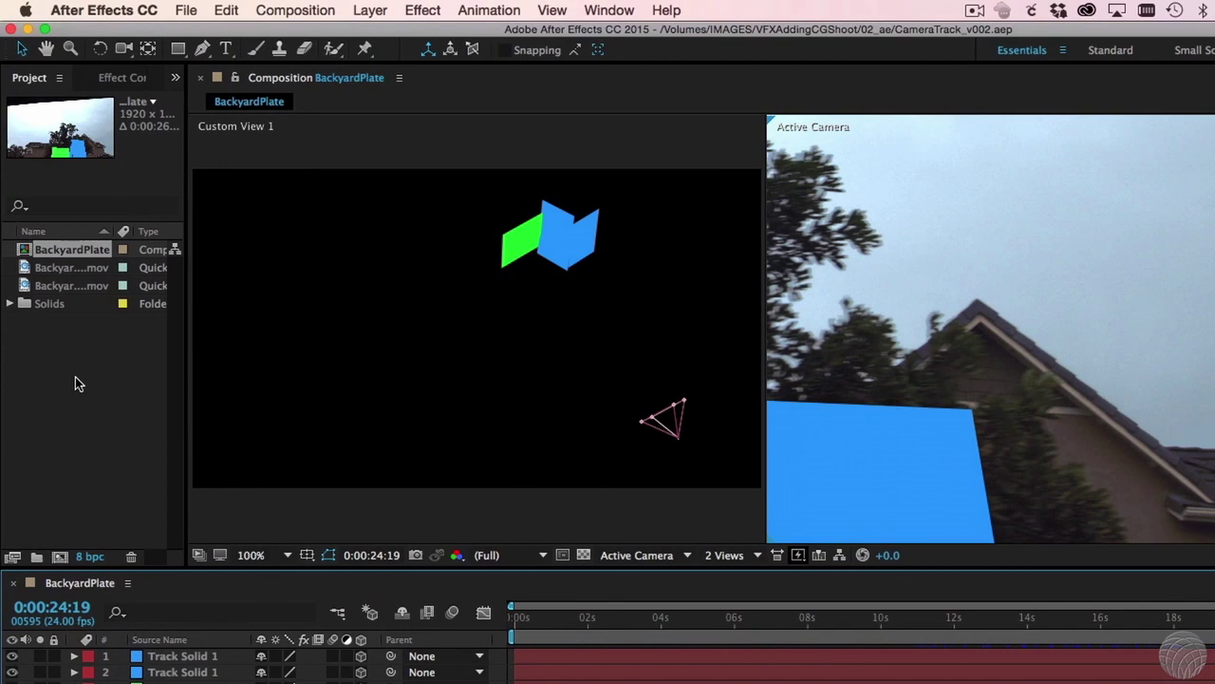
- Export the three solids and tracker camera to MODO as BackyardPlate using the Afx MODO IO script
{"action": "left_click", "coordinate": [198, 10]}
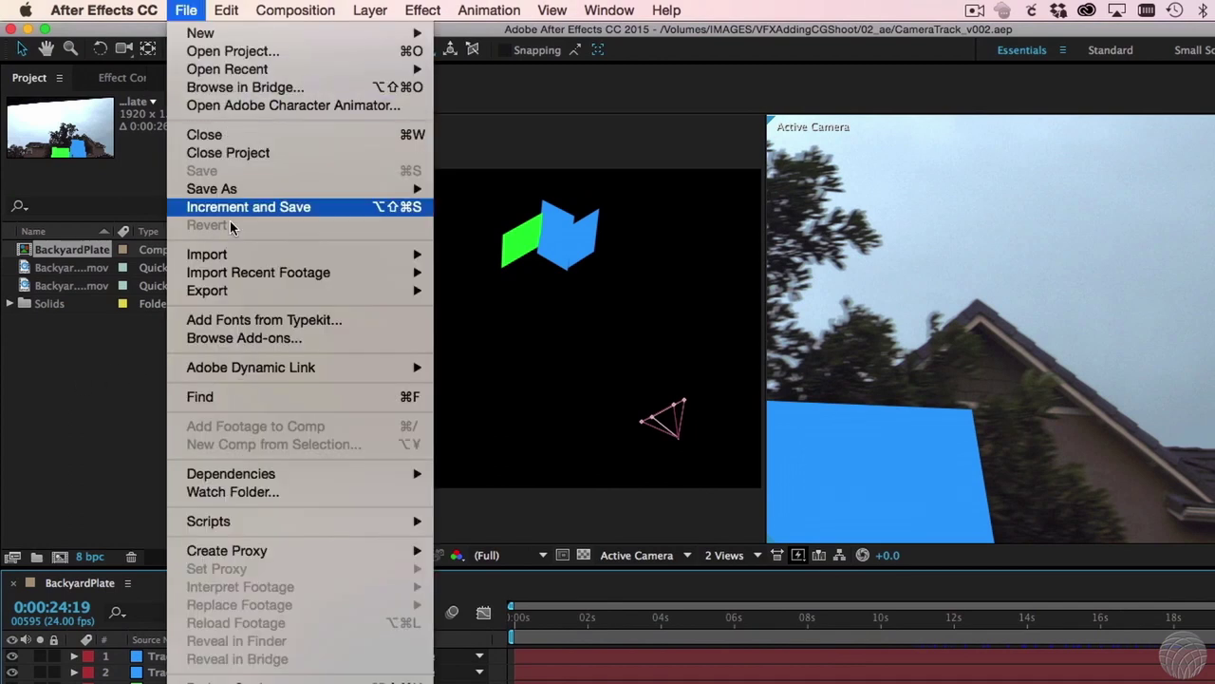
{"action": "mouse_move", "coordinate": [265, 525]}
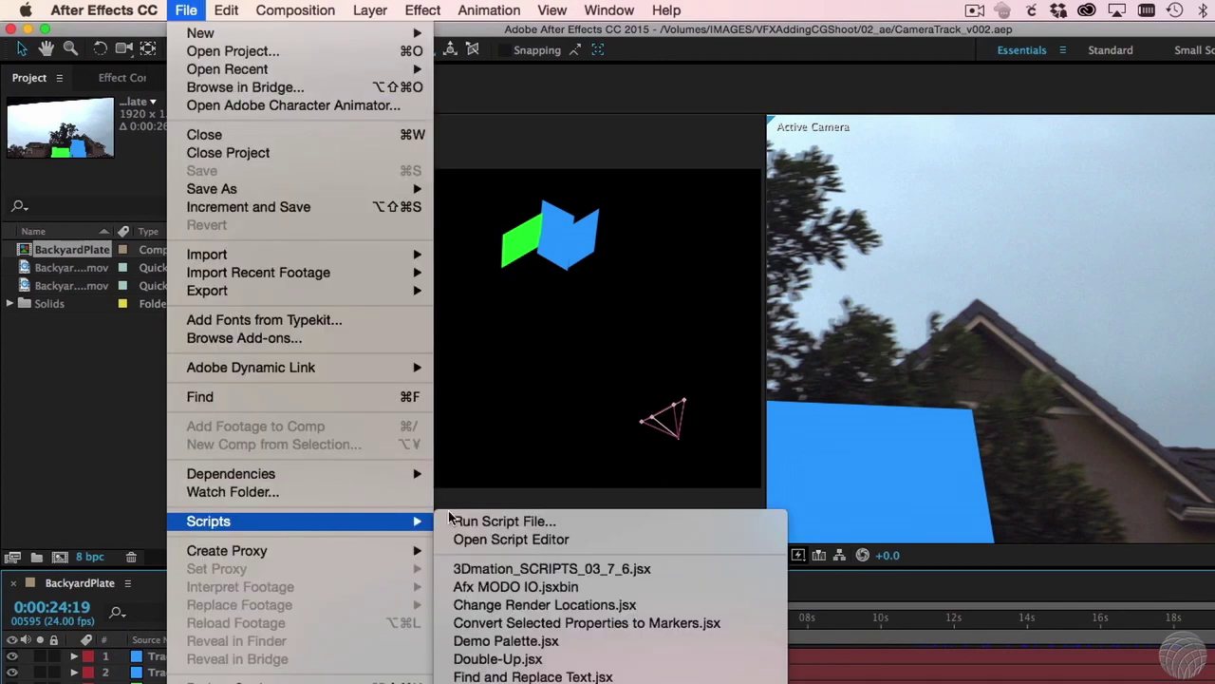
{"action": "left_click", "coordinate": [596, 587]}
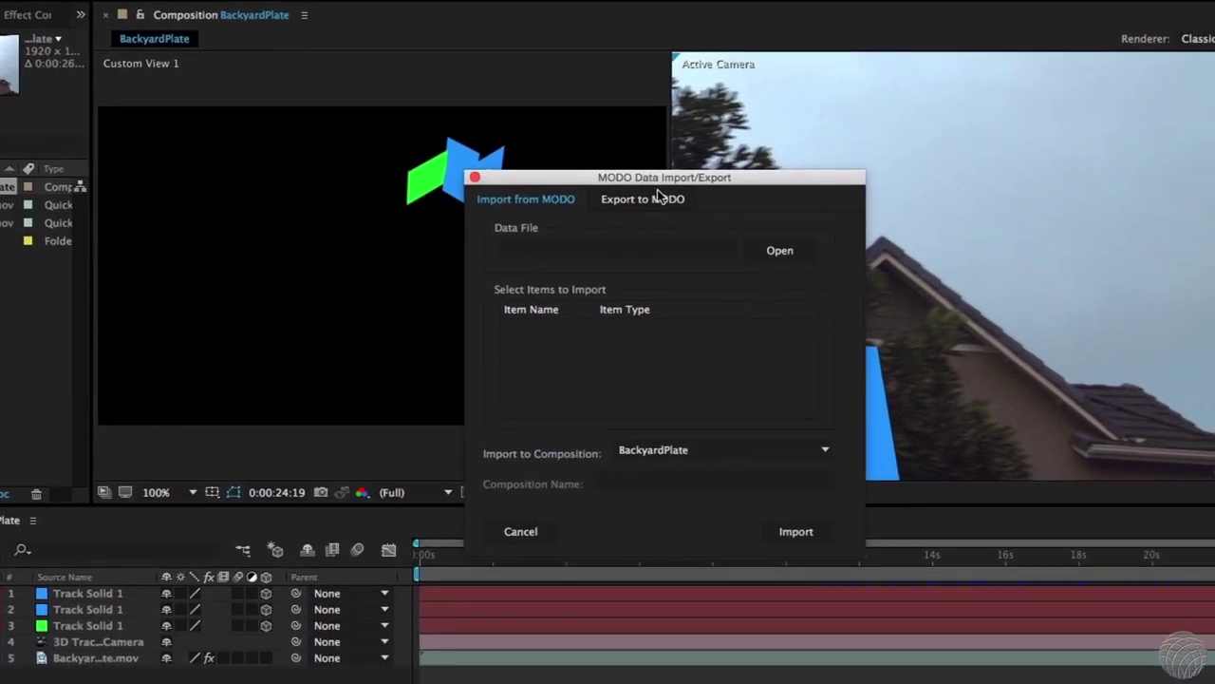
{"action": "left_click", "coordinate": [657, 196]}
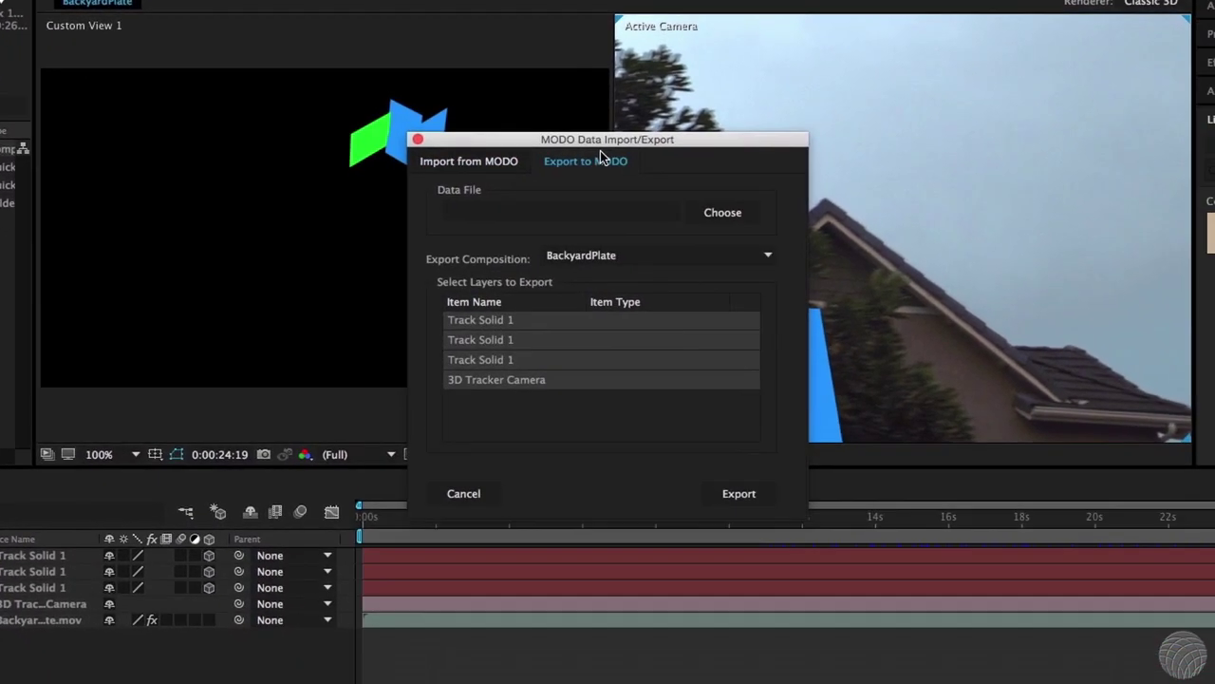
{"action": "left_click", "coordinate": [721, 213]}
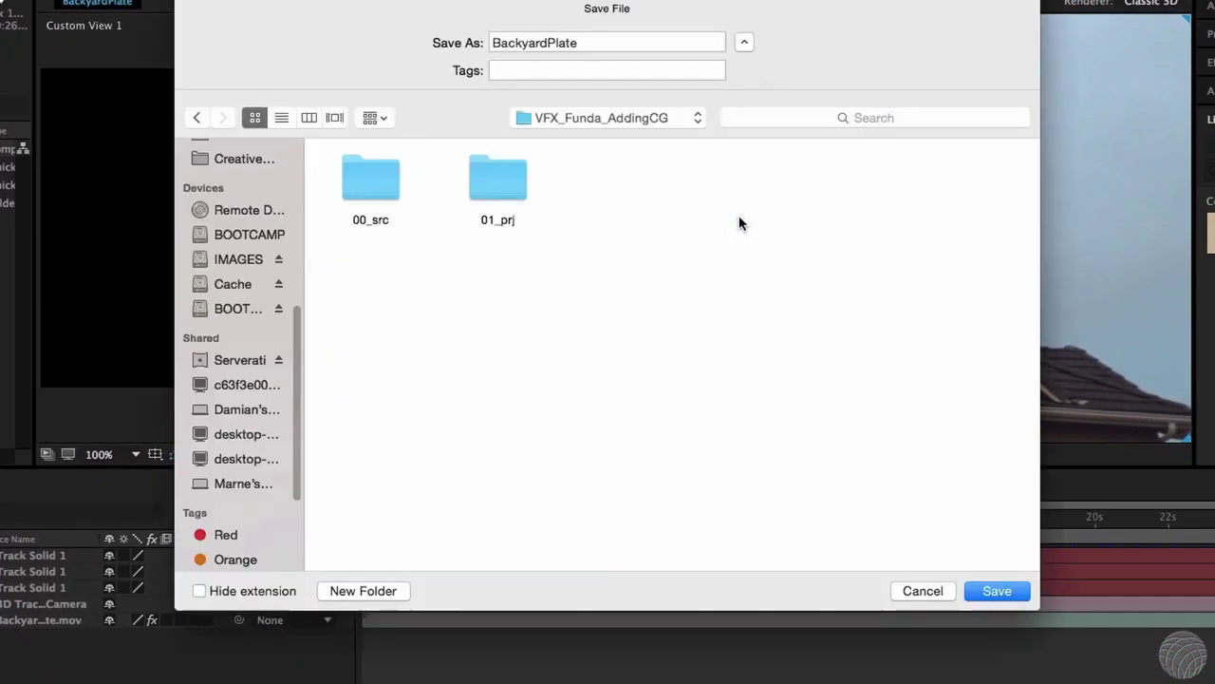
{"action": "left_click", "coordinate": [996, 590]}
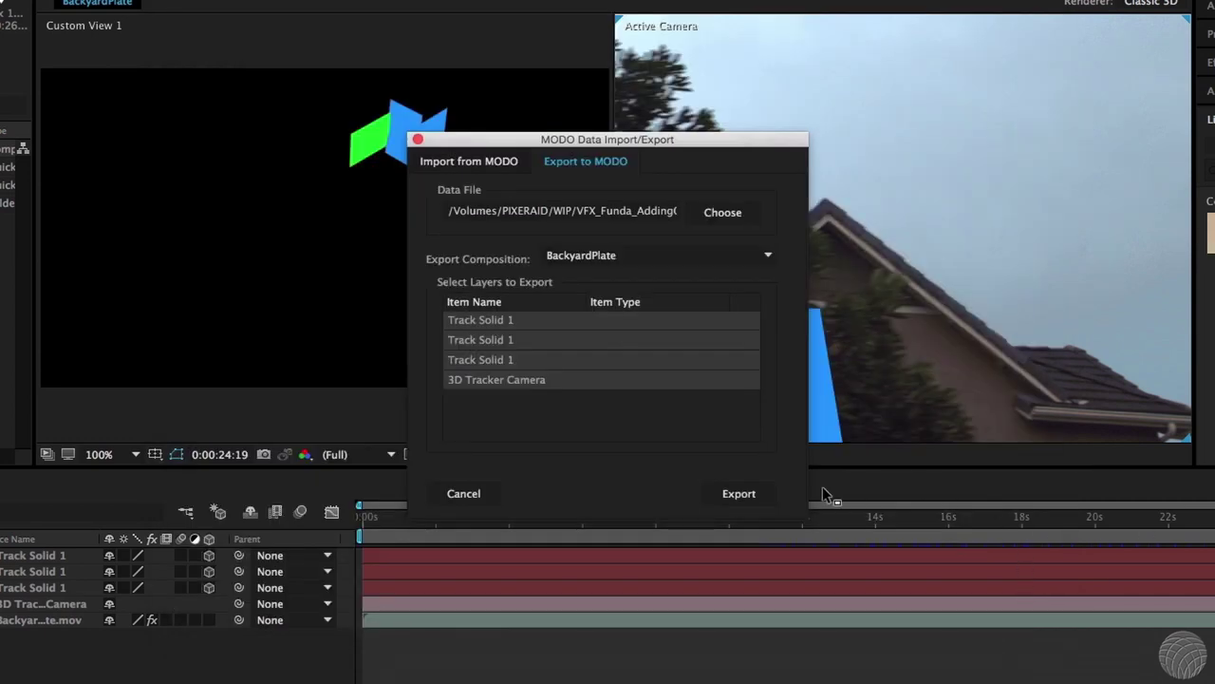
{"action": "left_click", "coordinate": [766, 495]}
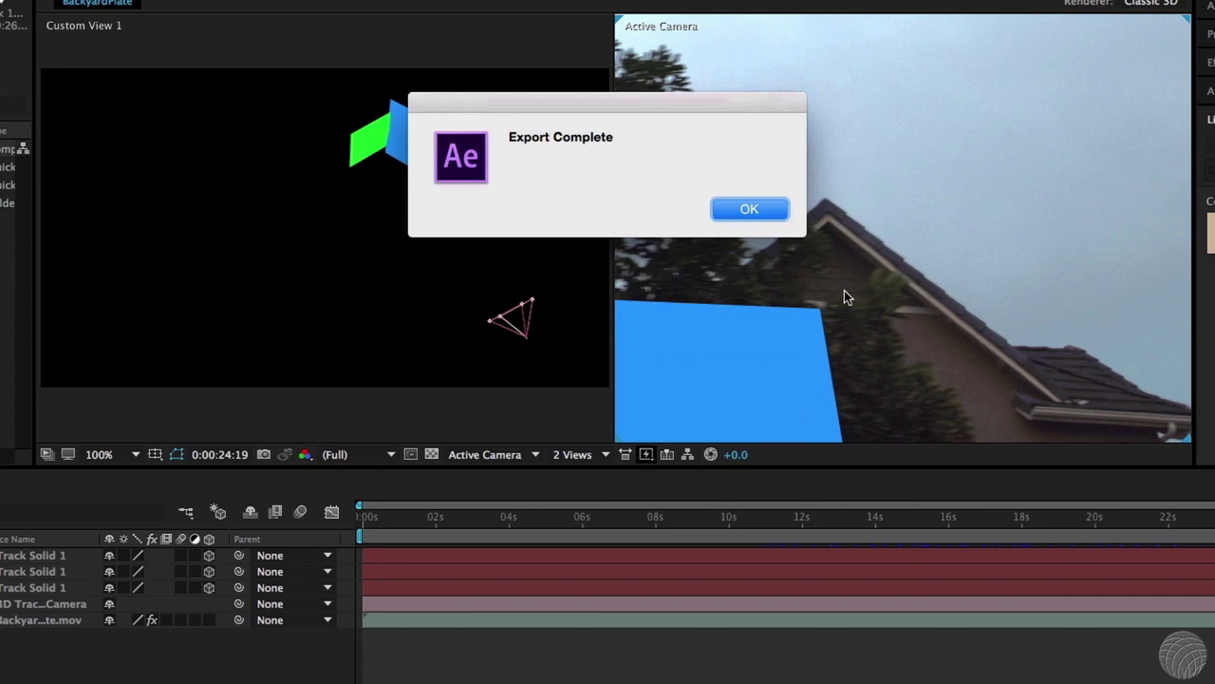